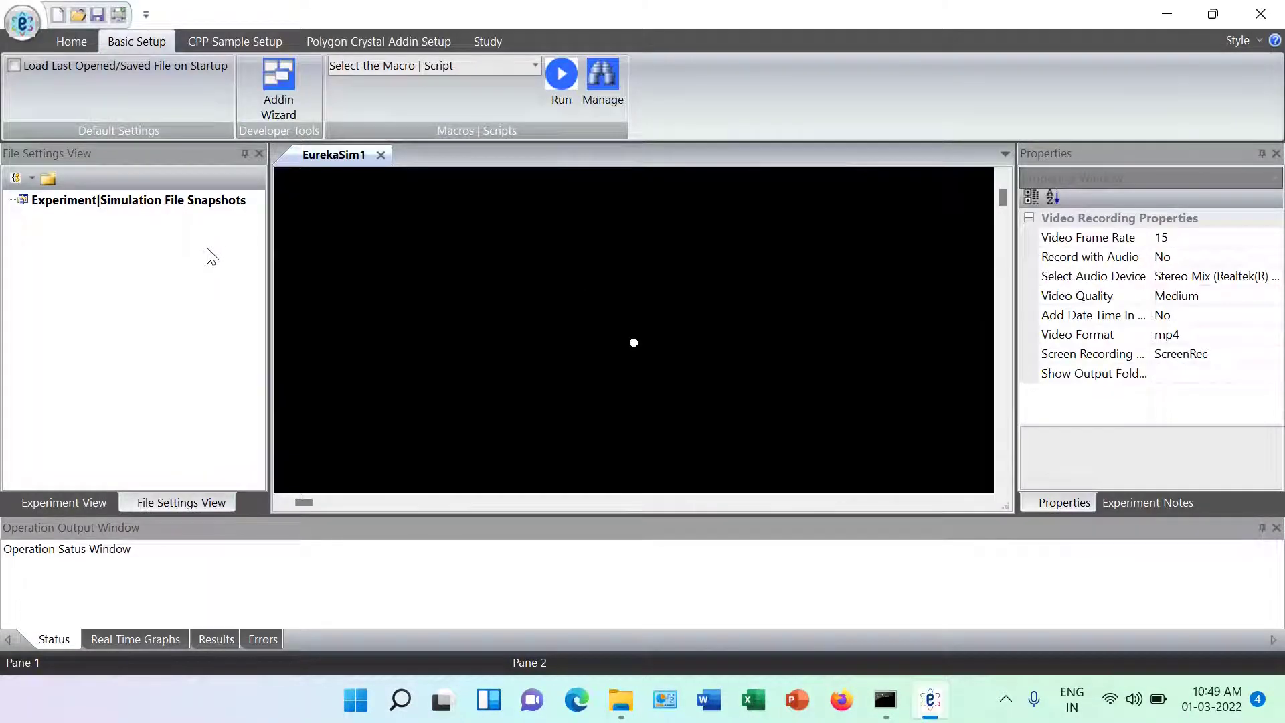
Step: Disable the Polygon Crystal Addin and Sample CPP Addin in the add-in settings, and close the application to apply the change
click(19, 35)
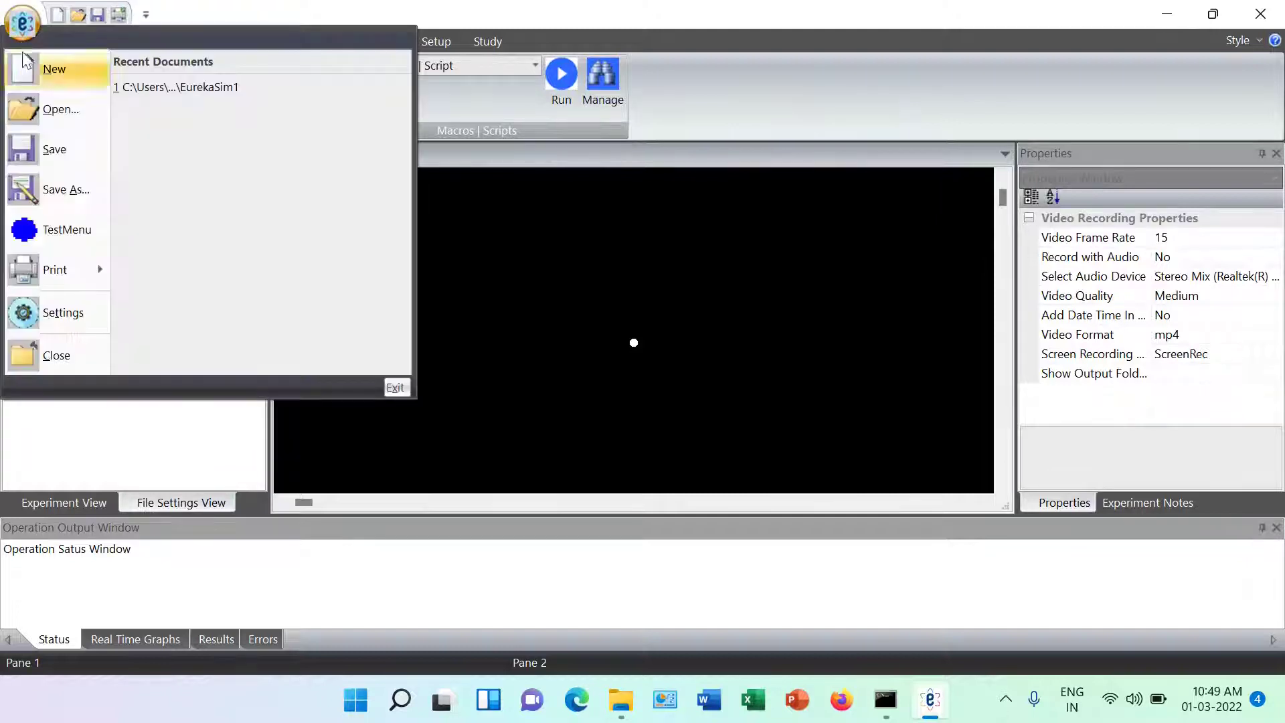
click(63, 313)
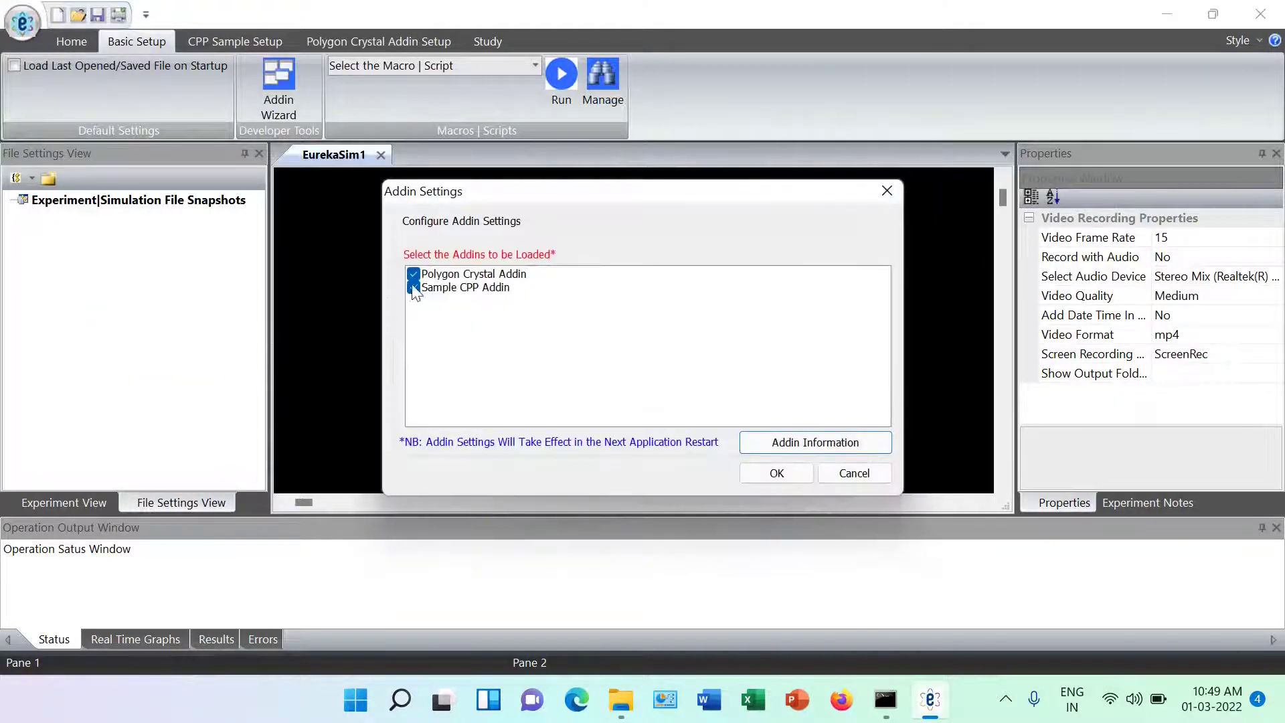
click(413, 275)
click(414, 289)
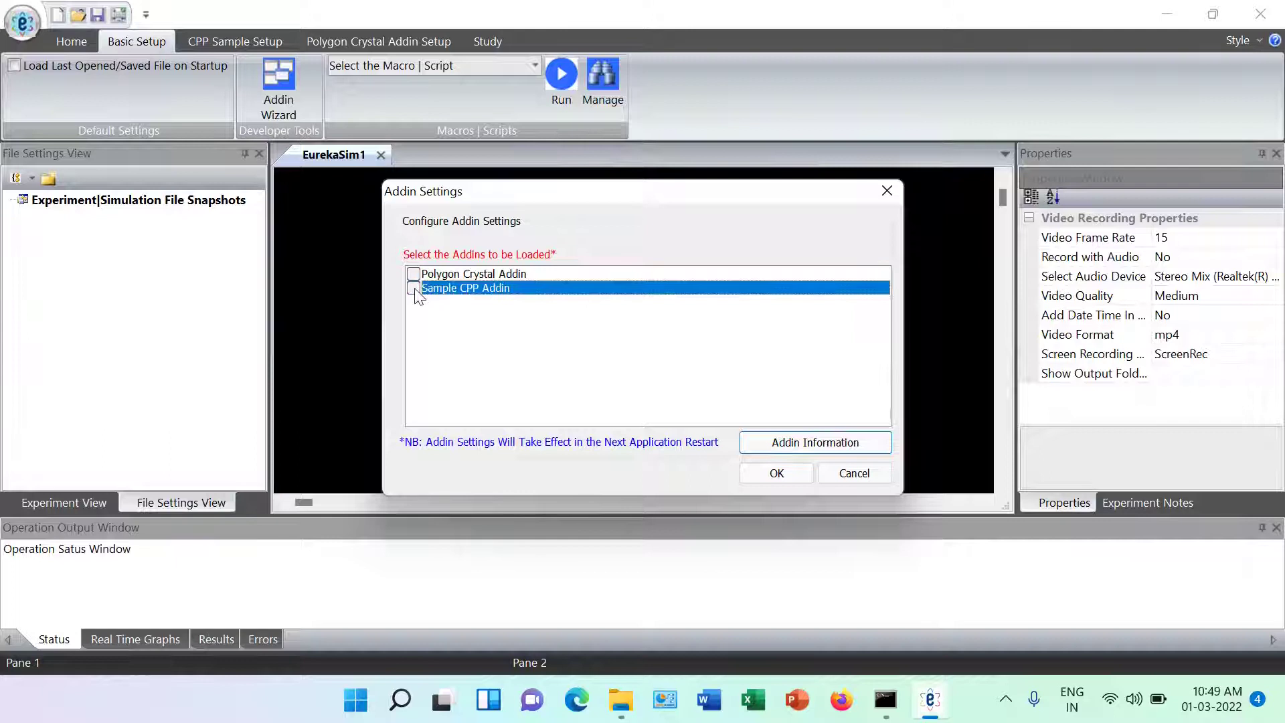
click(777, 473)
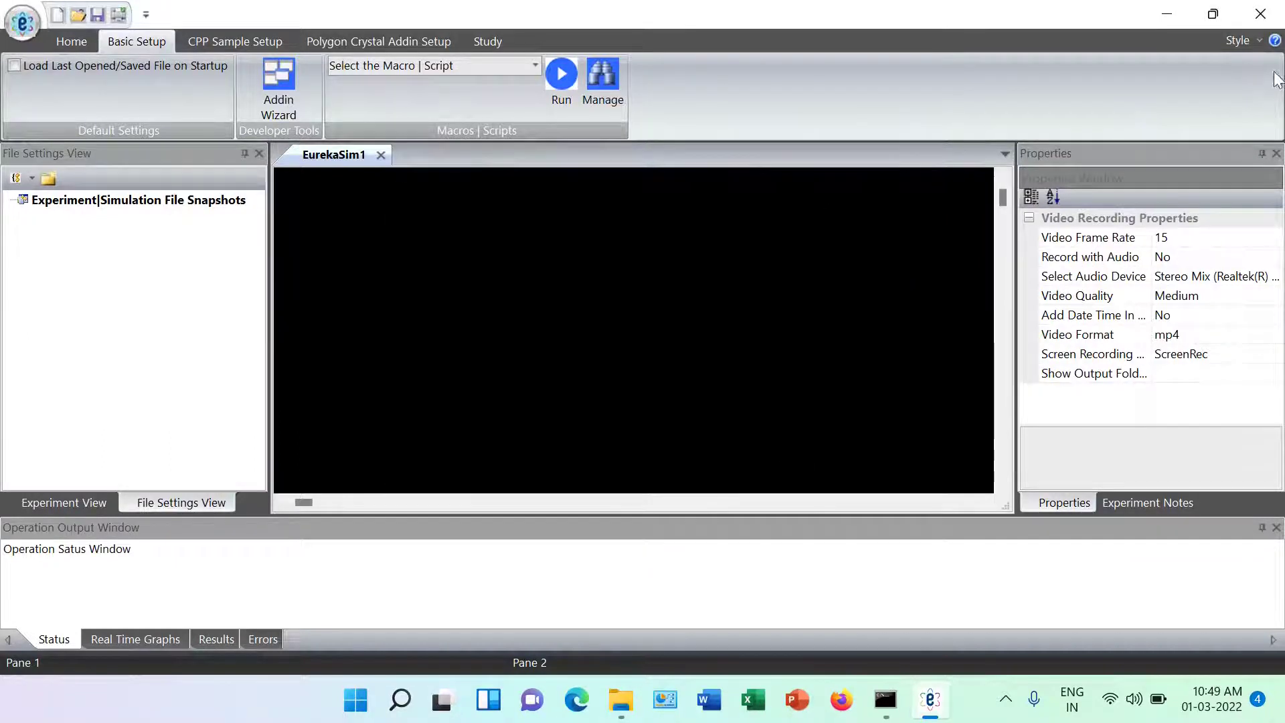
click(1260, 14)
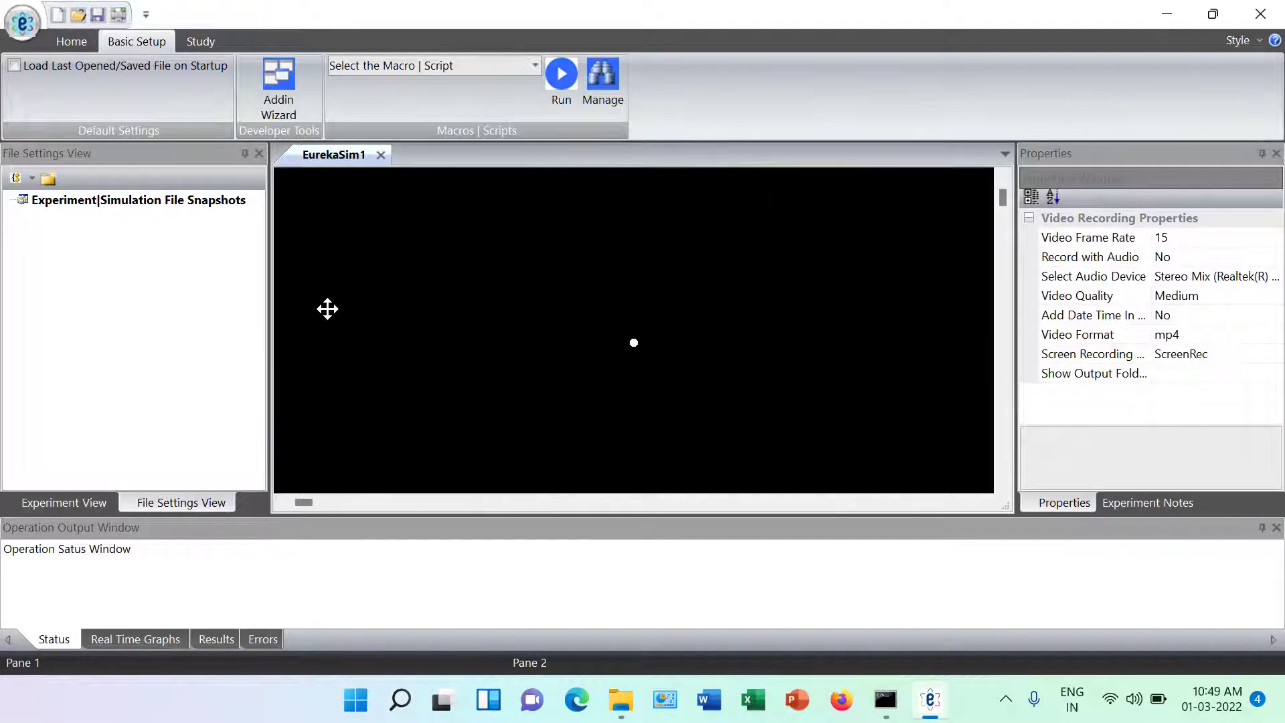
Step: Review the commands available under Home, Basic Setup and Study with no add-ins loaded
click(71, 42)
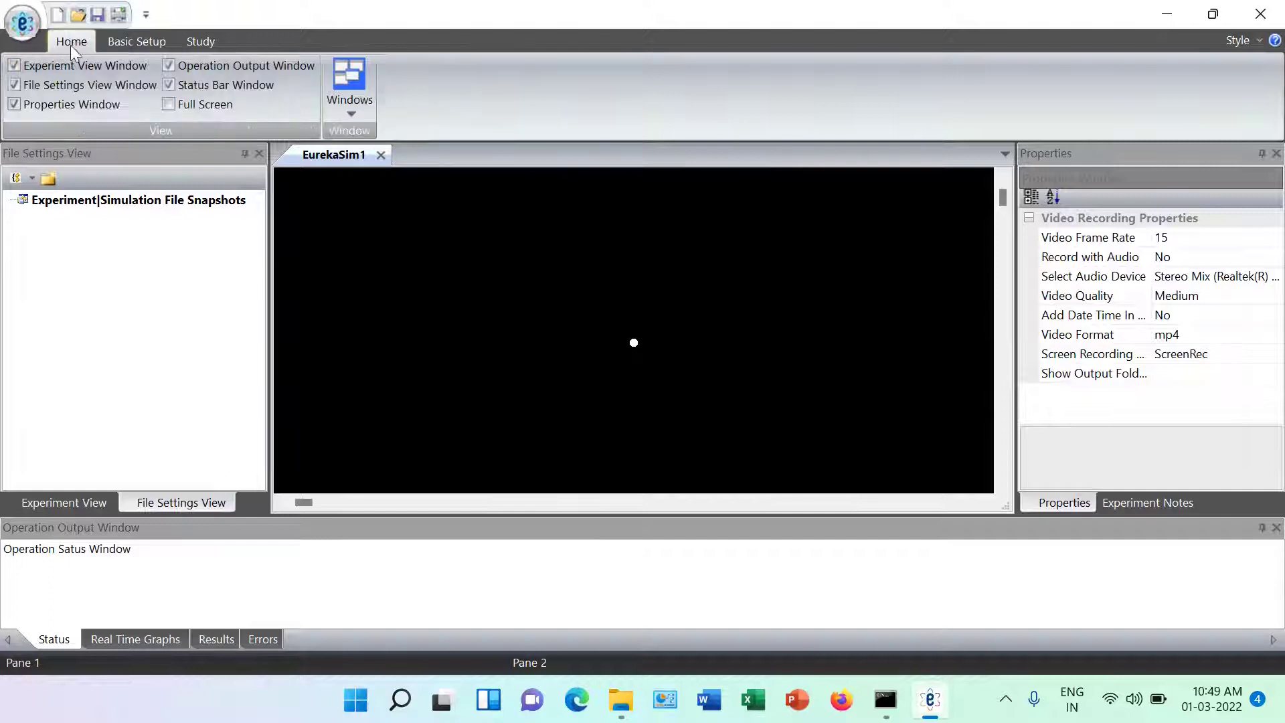
click(127, 43)
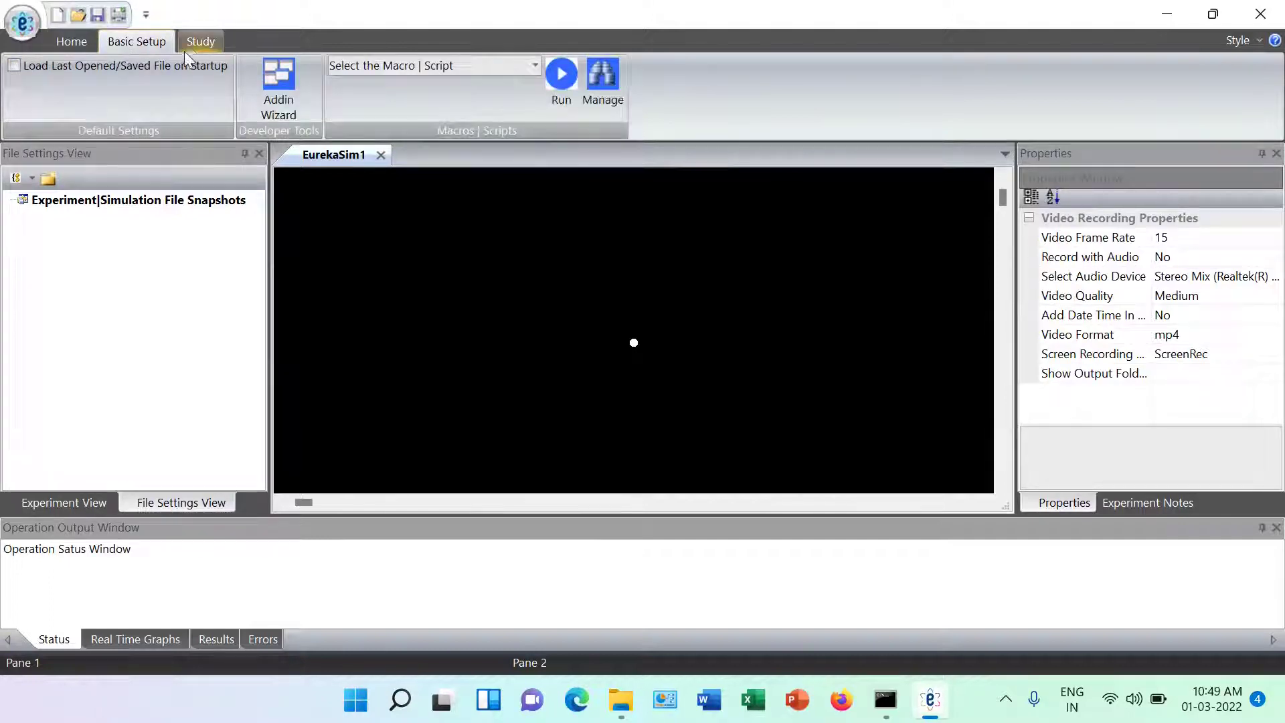
click(197, 42)
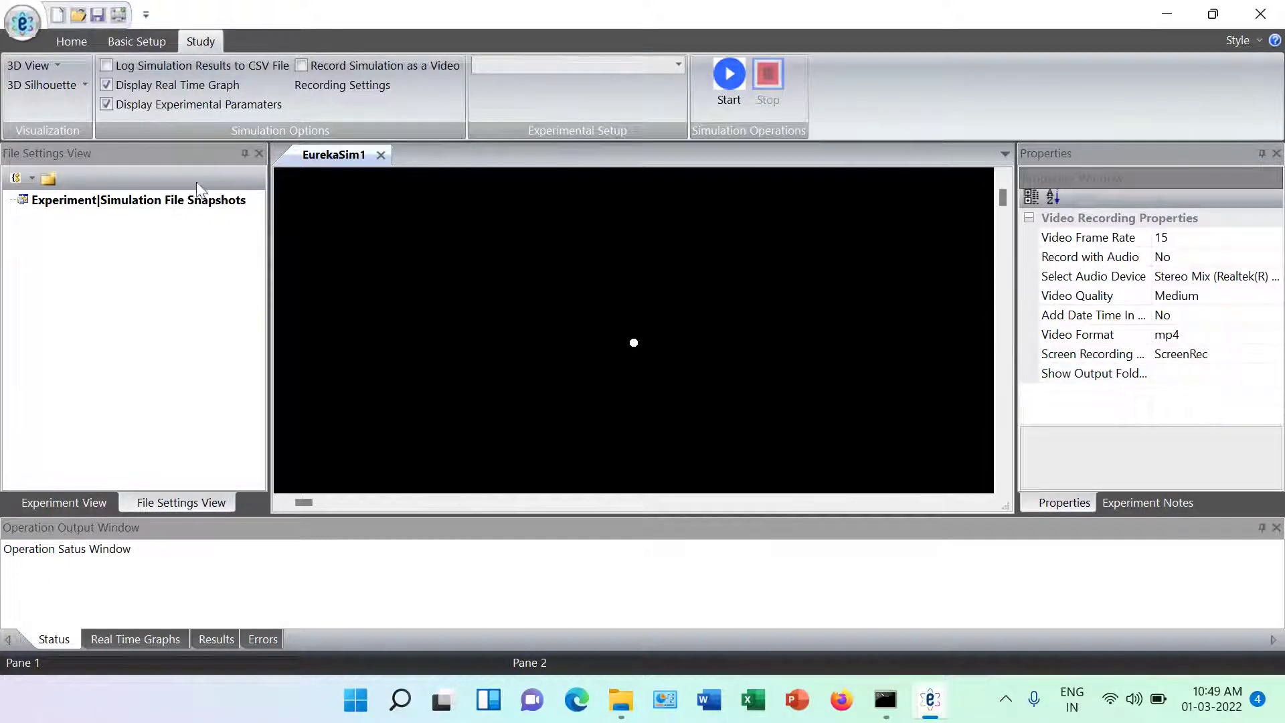
Step: Hide and show again the Properties, Experiment View and File Settings View windows one after another
click(71, 43)
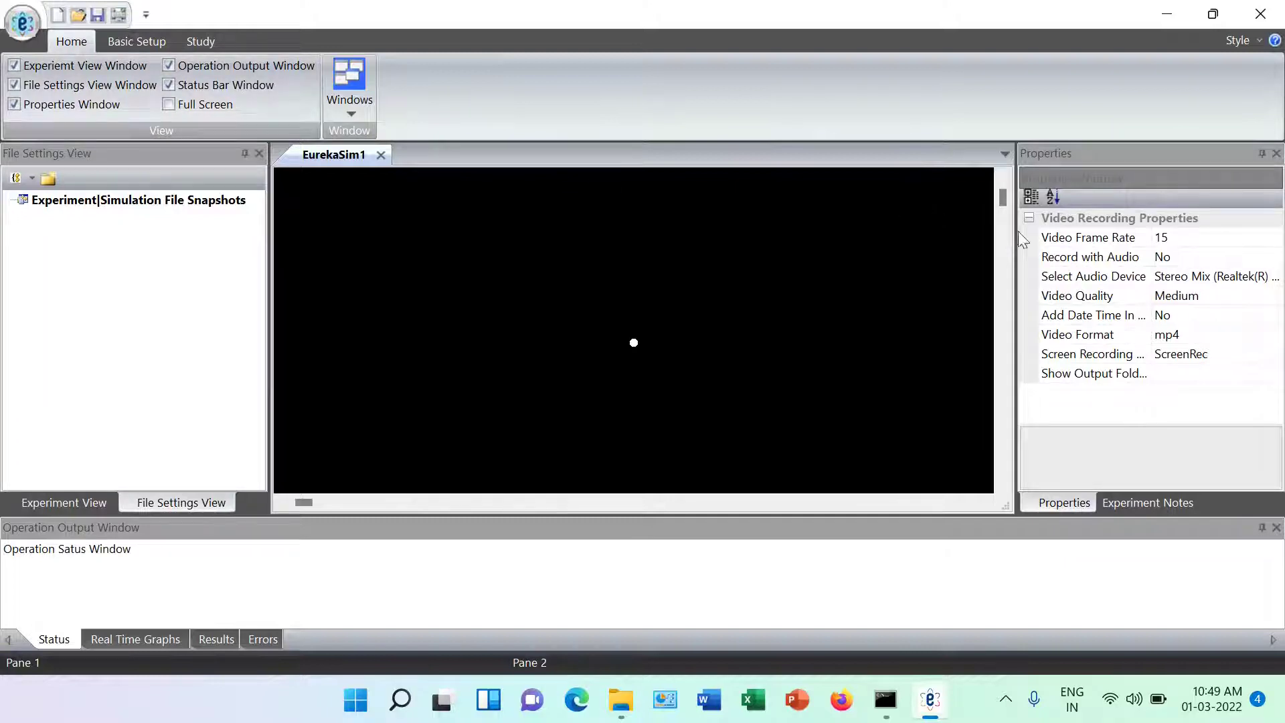
click(15, 105)
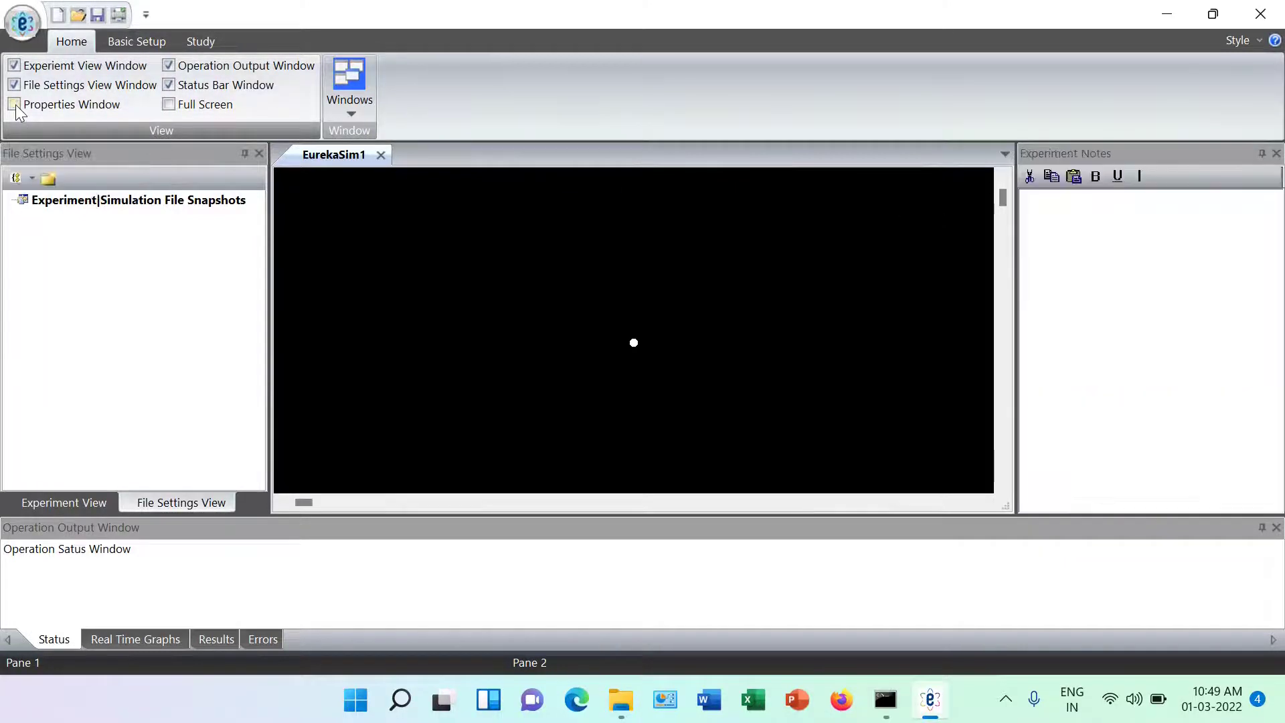
click(16, 105)
click(14, 67)
click(15, 67)
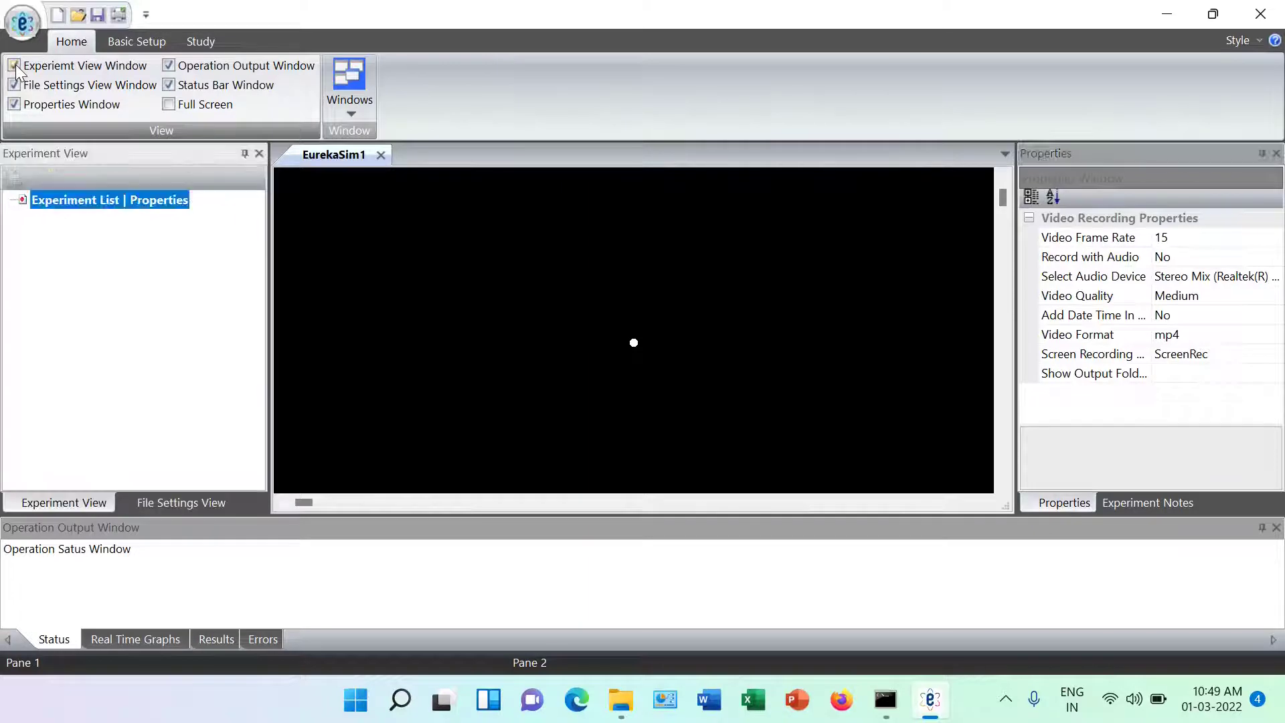
click(14, 86)
click(14, 85)
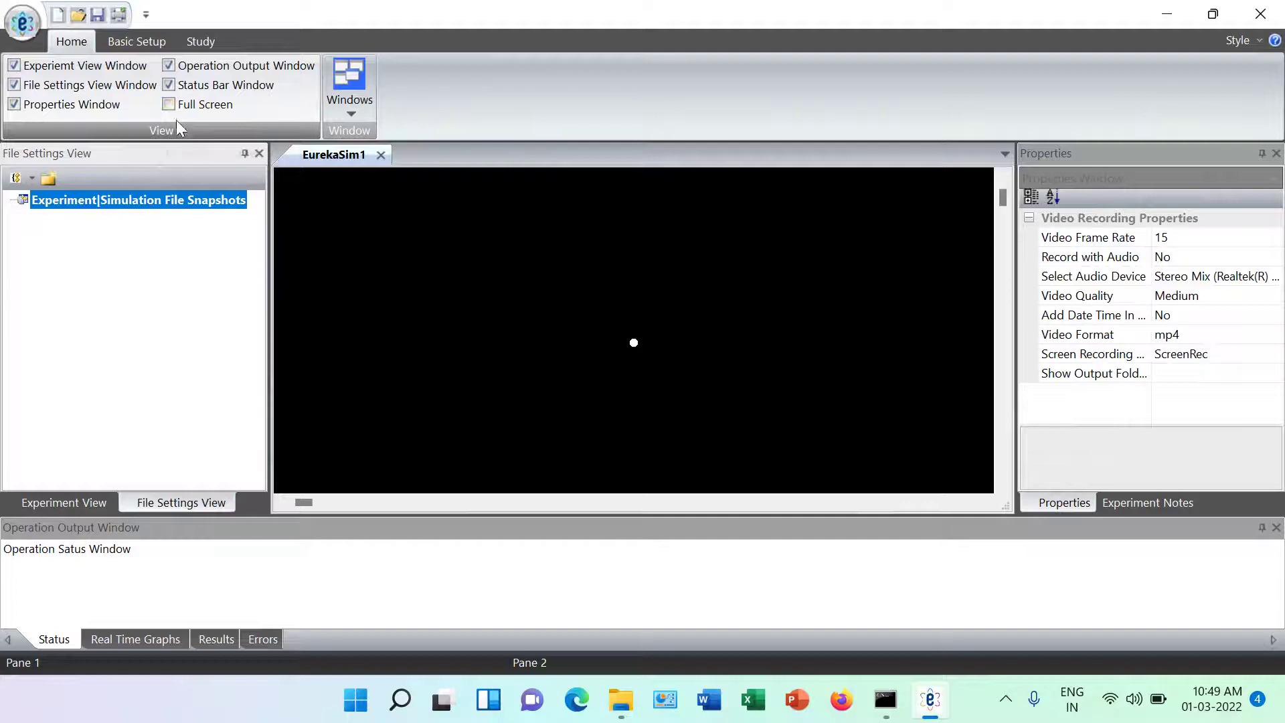
Step: Switch the workspace to full screen and back, and look at the list of open document windows
click(168, 105)
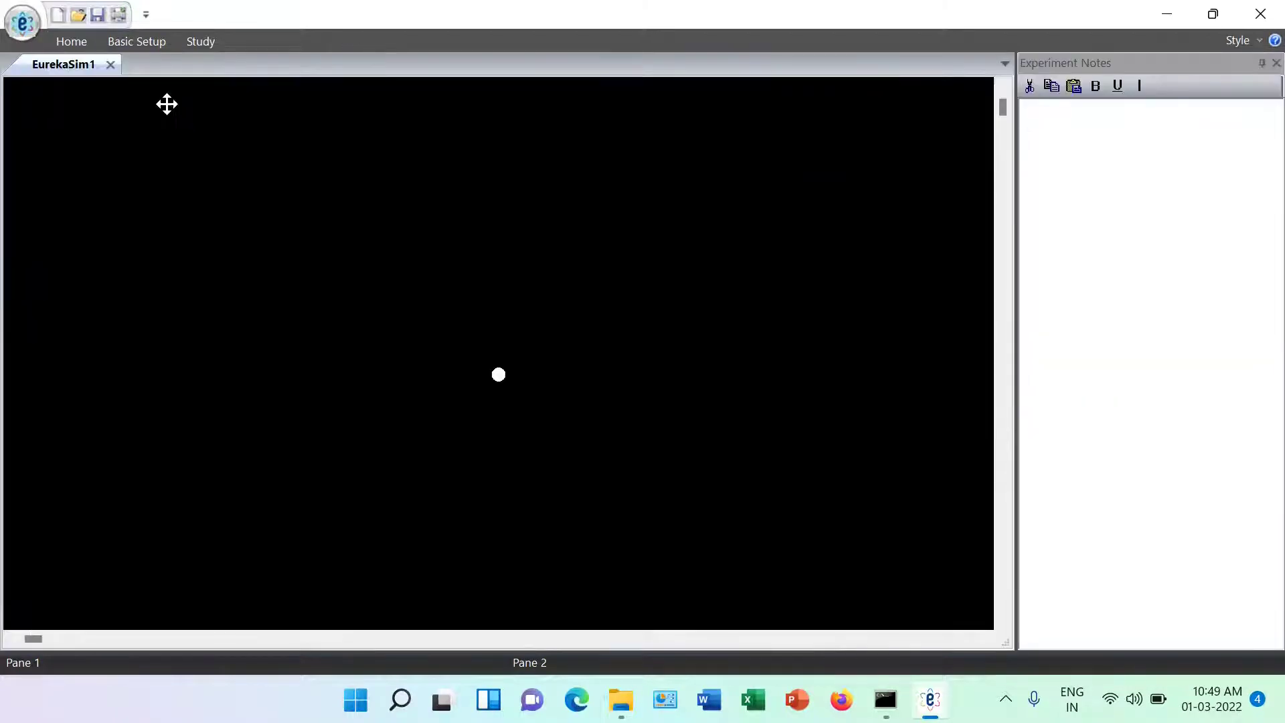
click(74, 41)
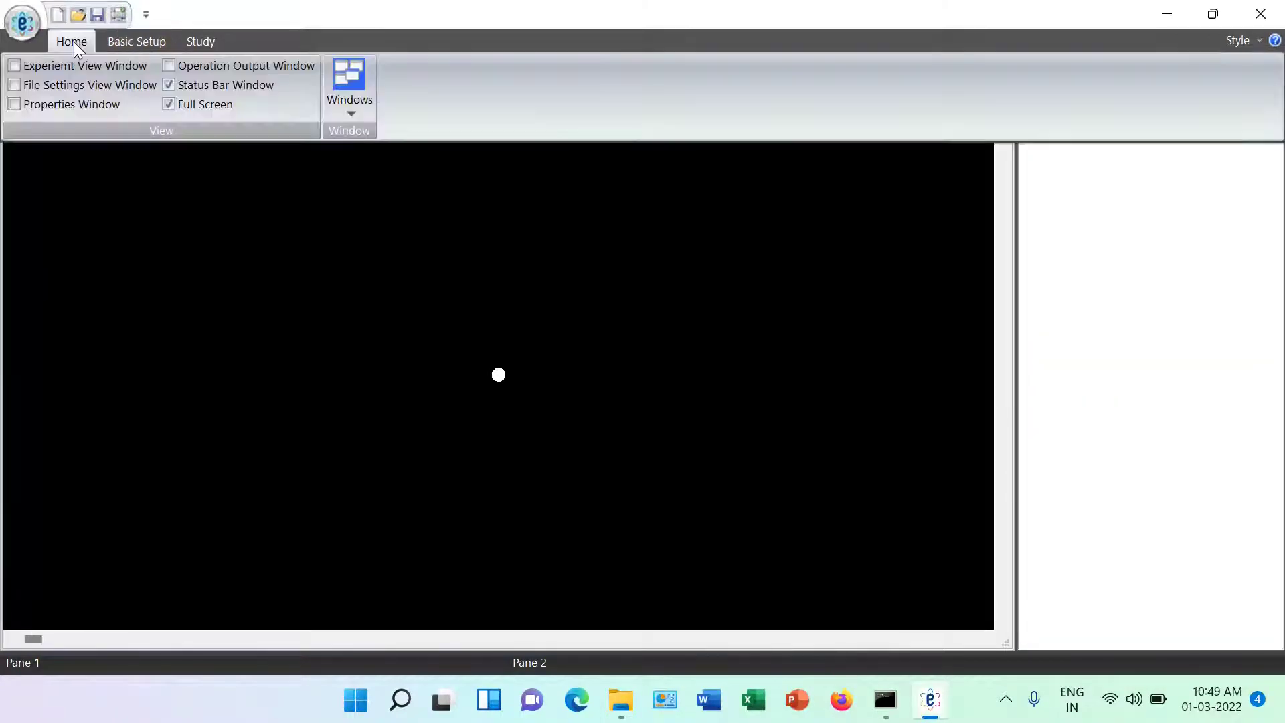
click(169, 105)
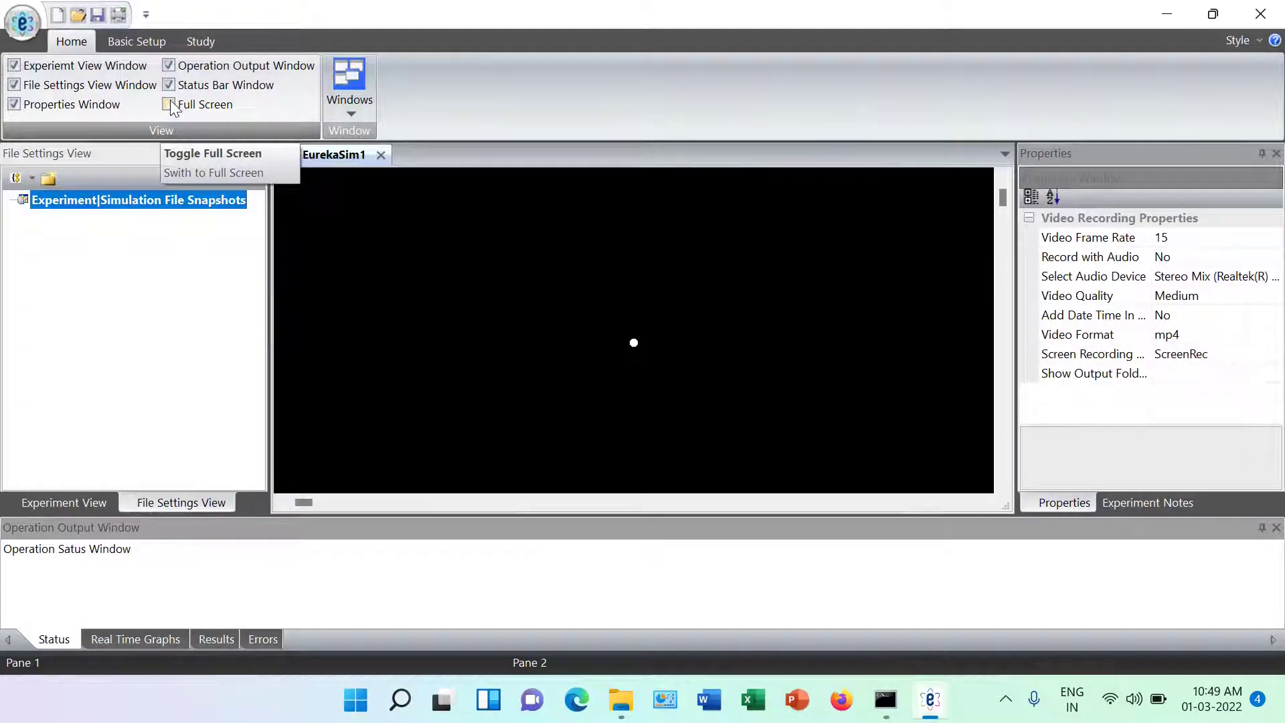
click(355, 118)
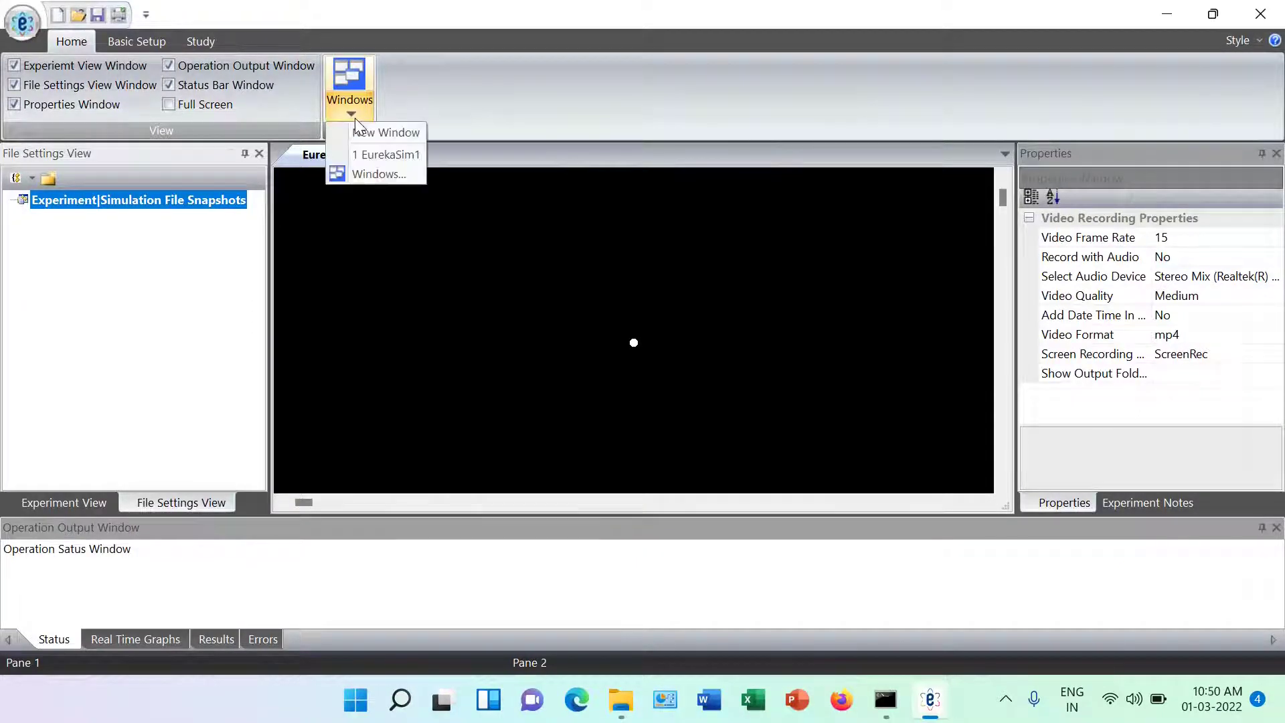
click(544, 118)
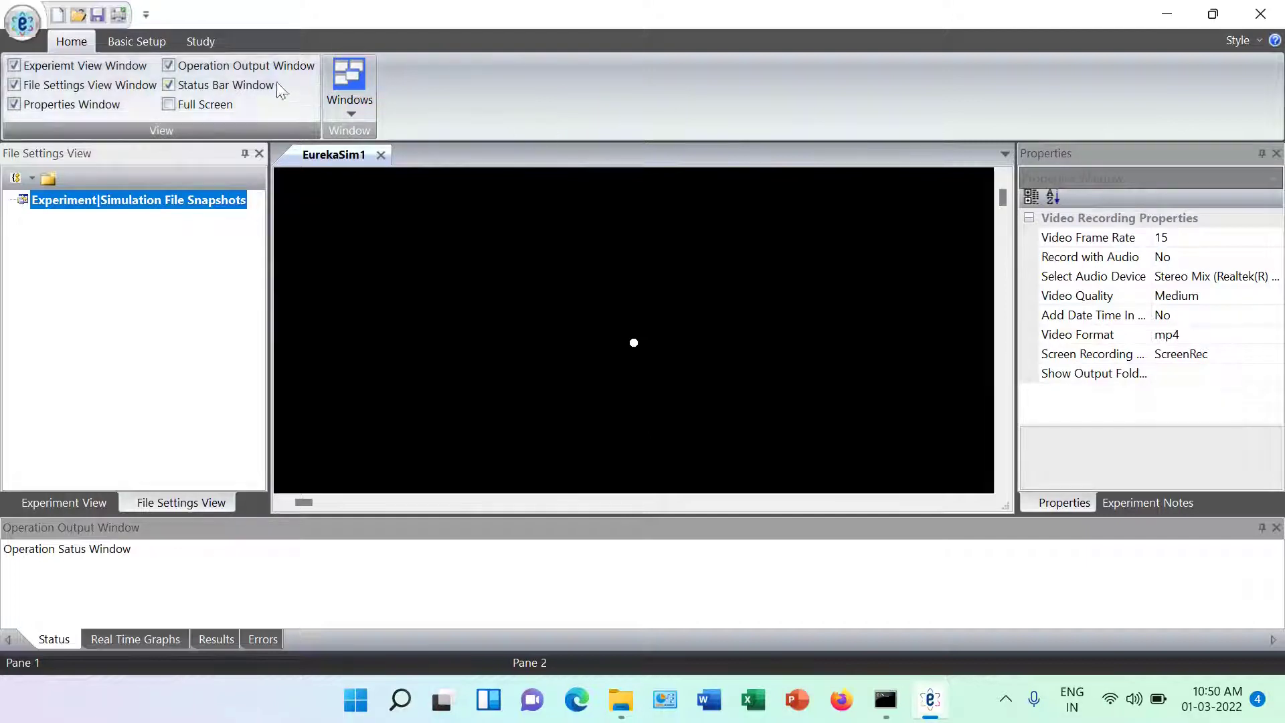
Step: Run the Addin Wizard to examine its available project types and project features, and close it without generating code
click(136, 44)
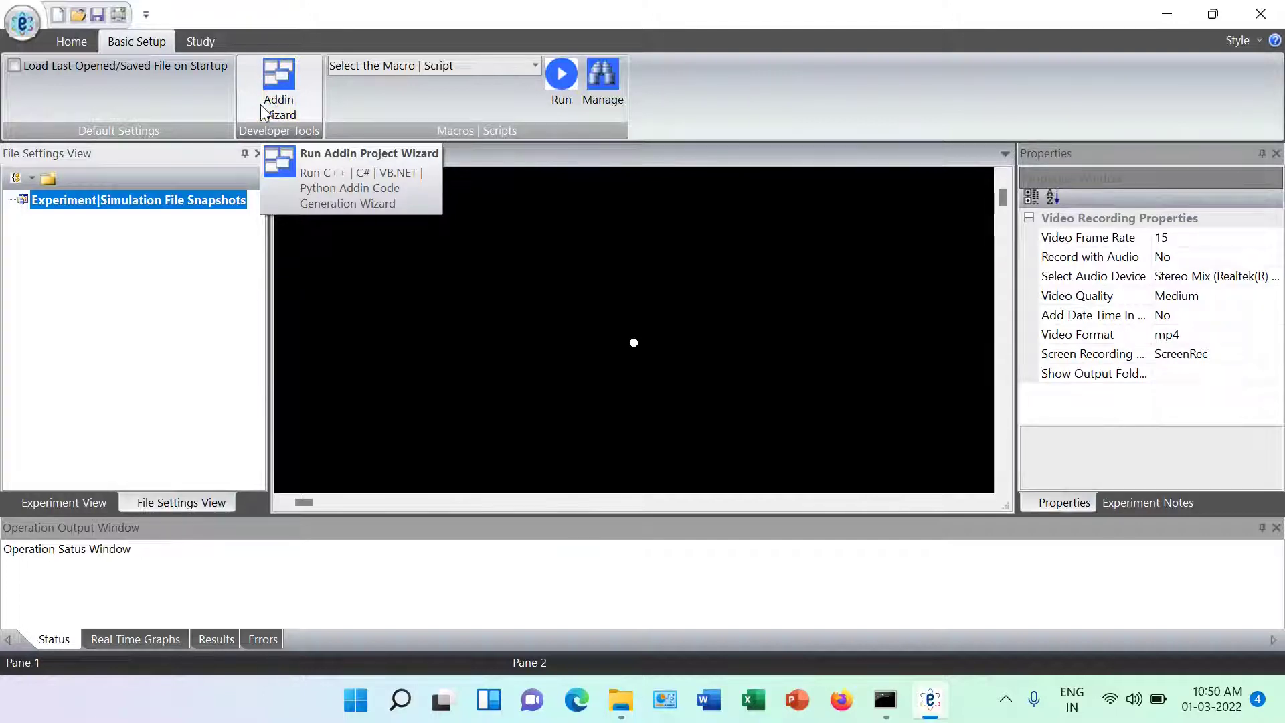
click(288, 87)
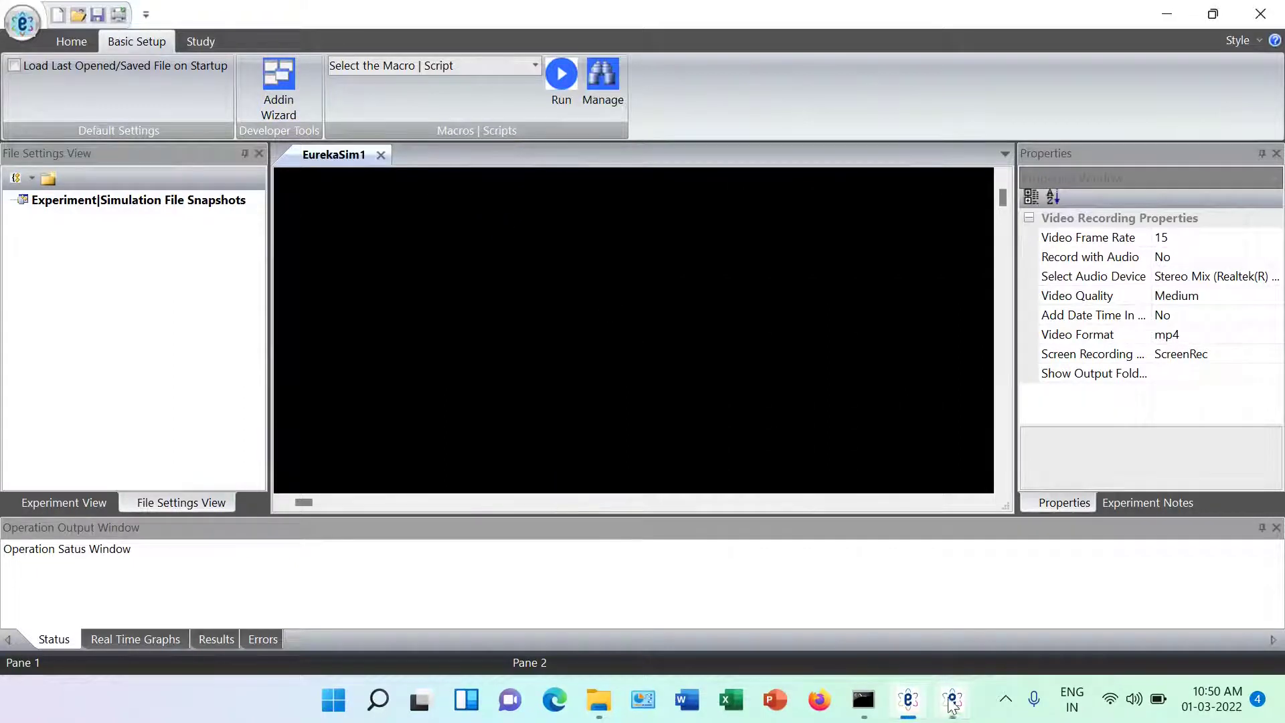
click(953, 702)
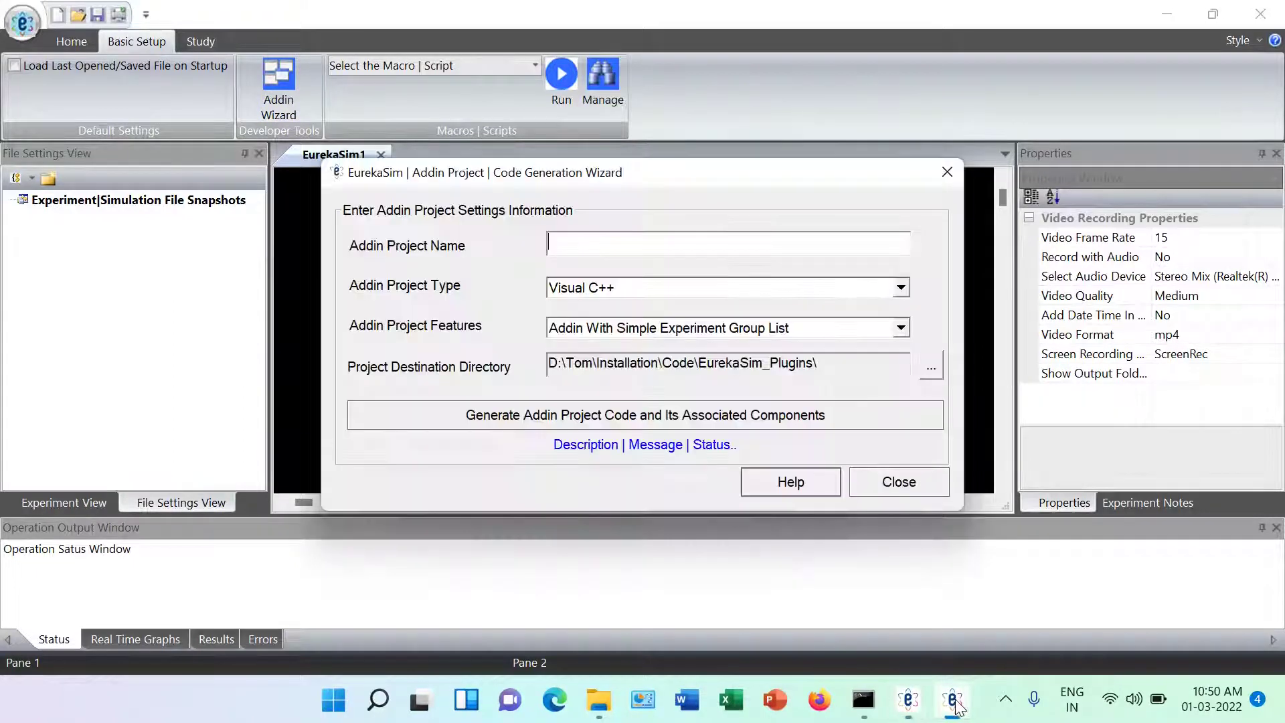
click(896, 288)
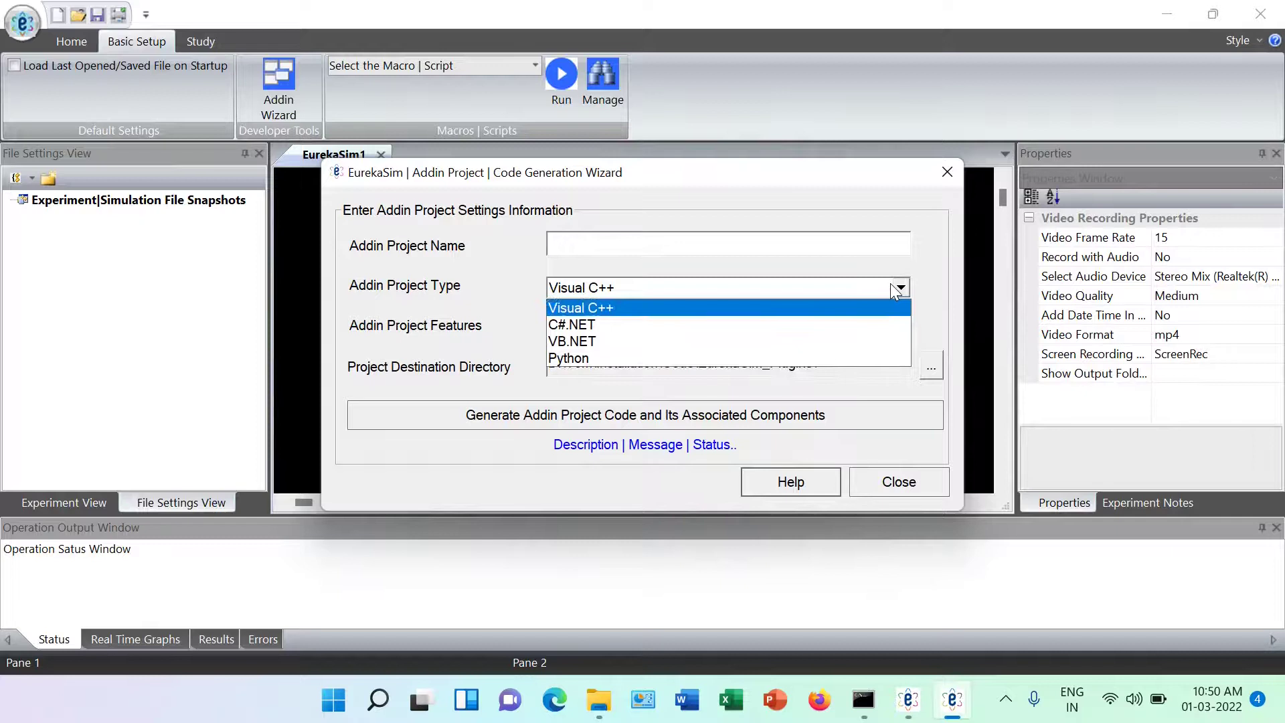
click(891, 284)
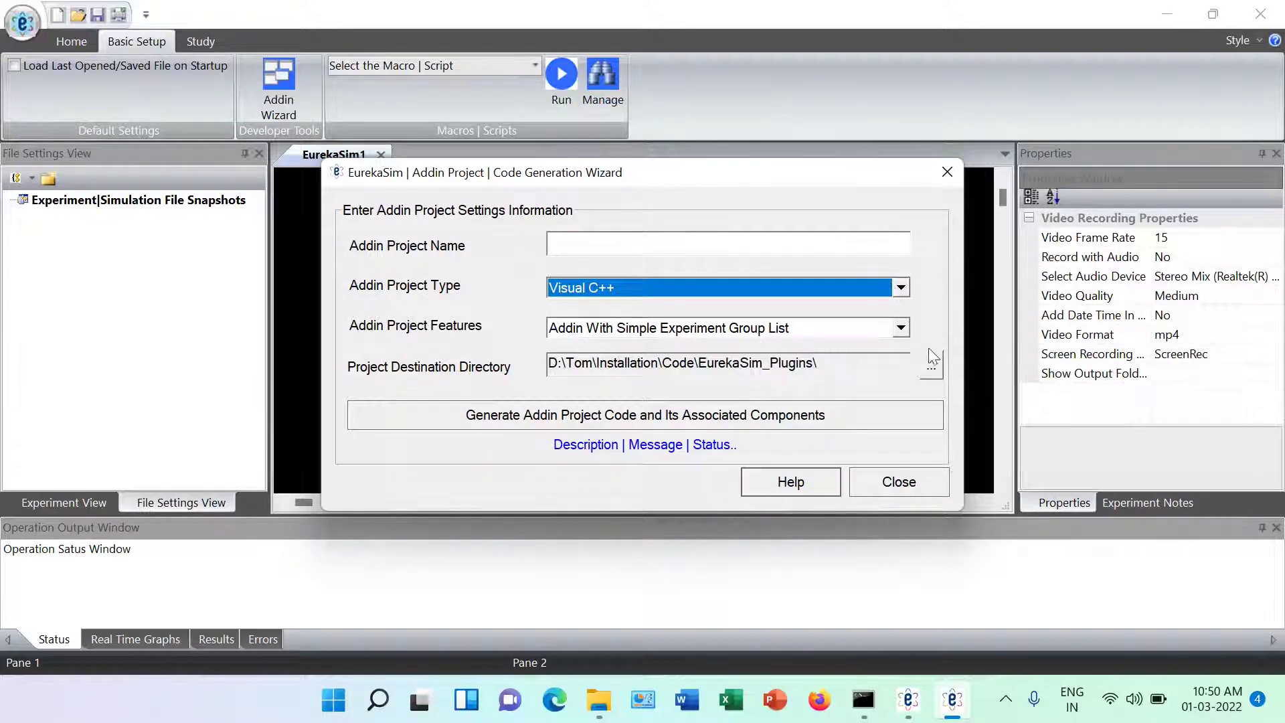
mouse_move(646, 183)
mouse_down()
mouse_move(688, 195)
mouse_move(636, 160)
mouse_move(637, 172)
mouse_up()
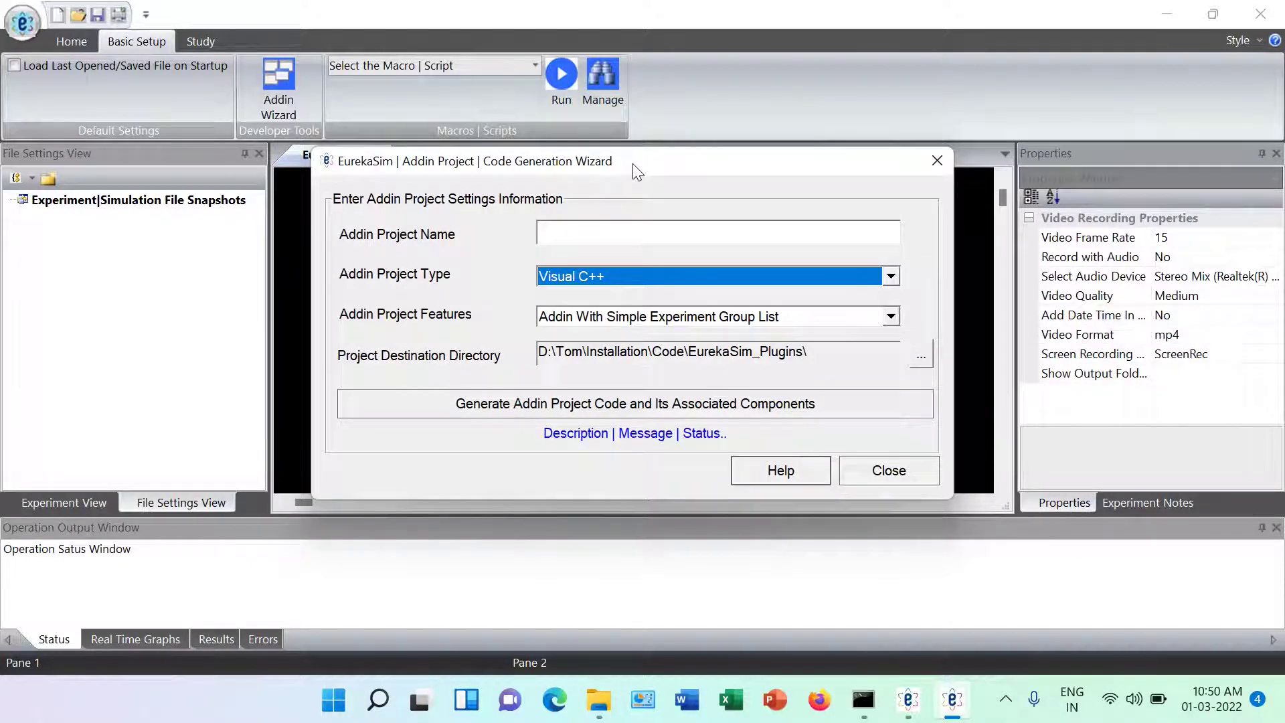
click(884, 322)
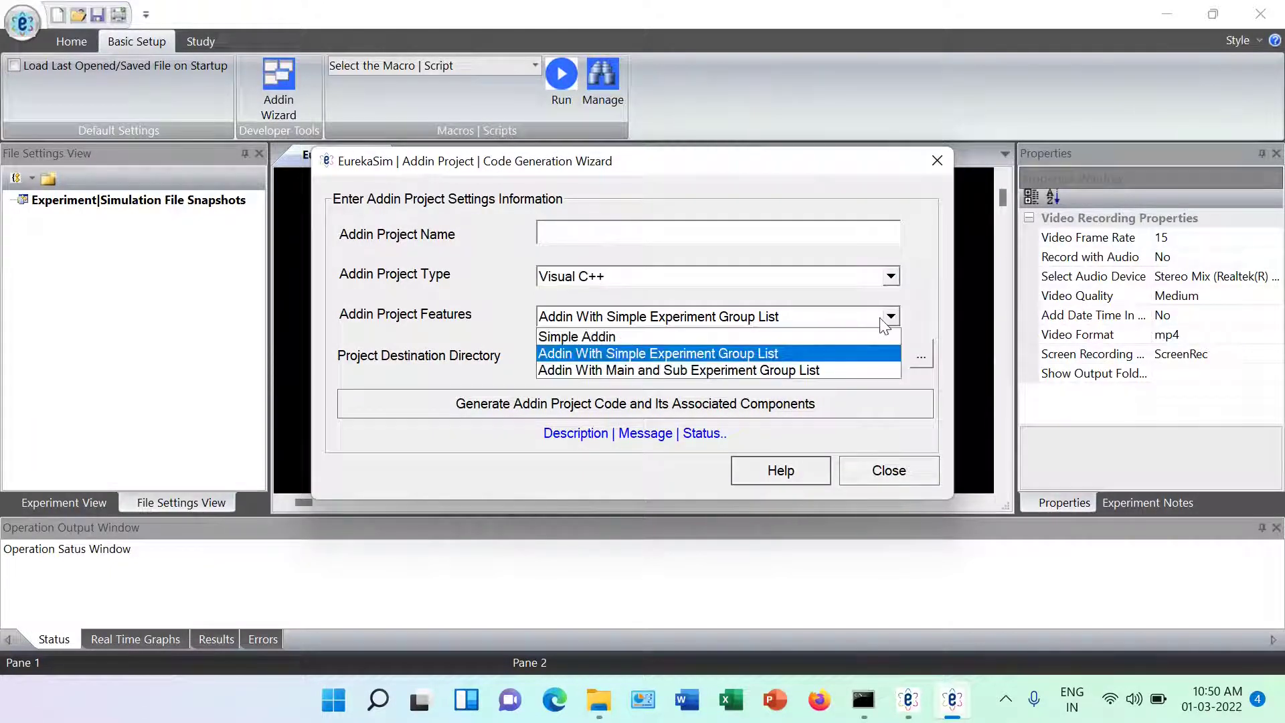
click(882, 321)
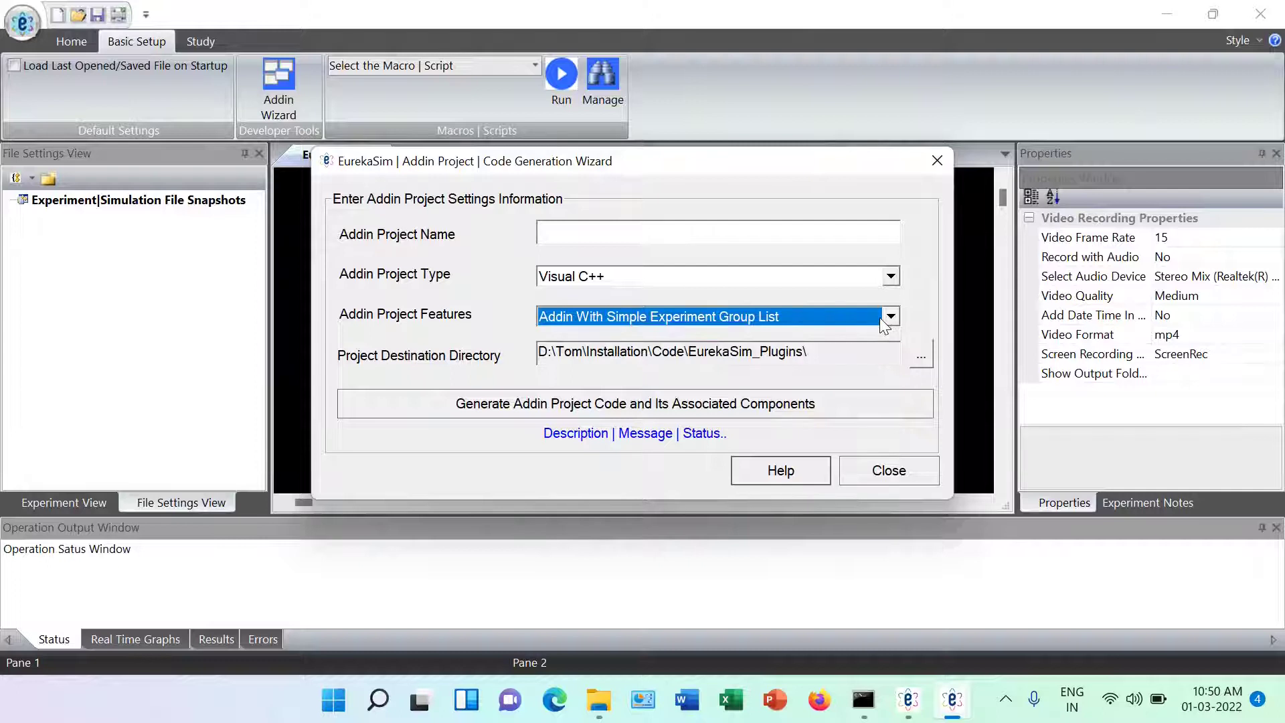
click(889, 468)
Step: Check which entries the macro list and the simulation experiment list offer without any add-in loaded
click(534, 65)
click(533, 61)
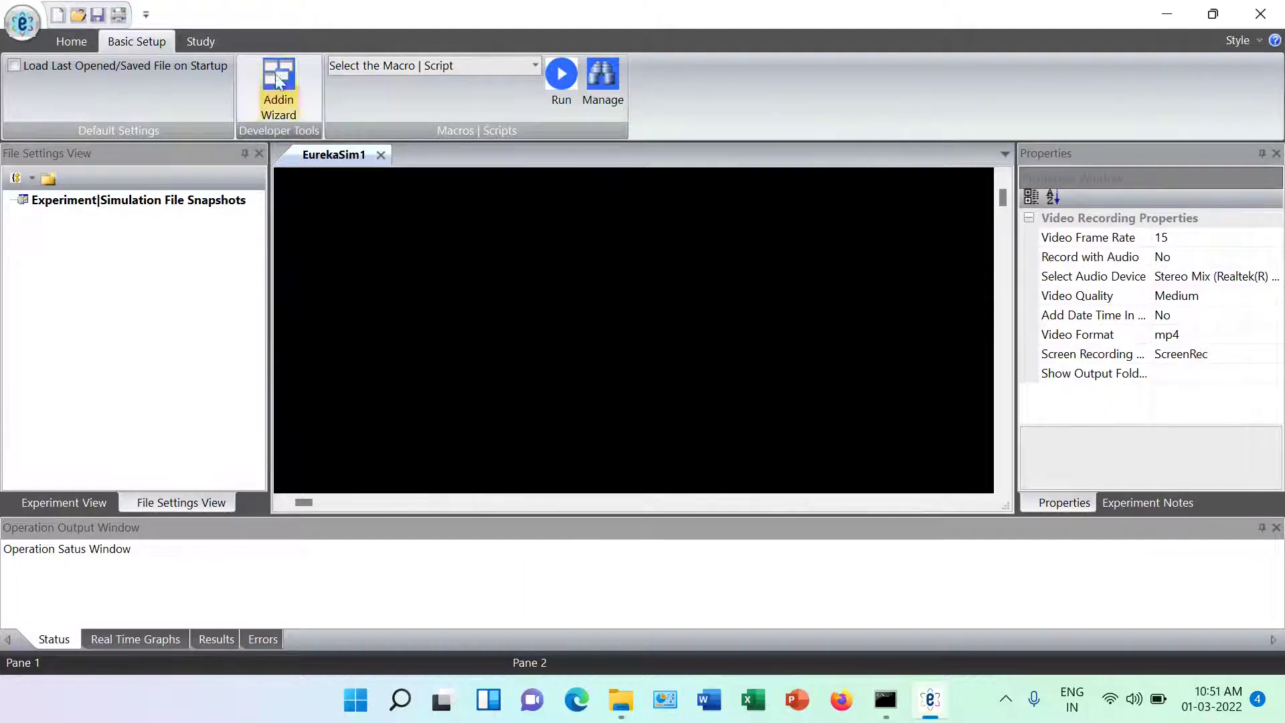
click(210, 42)
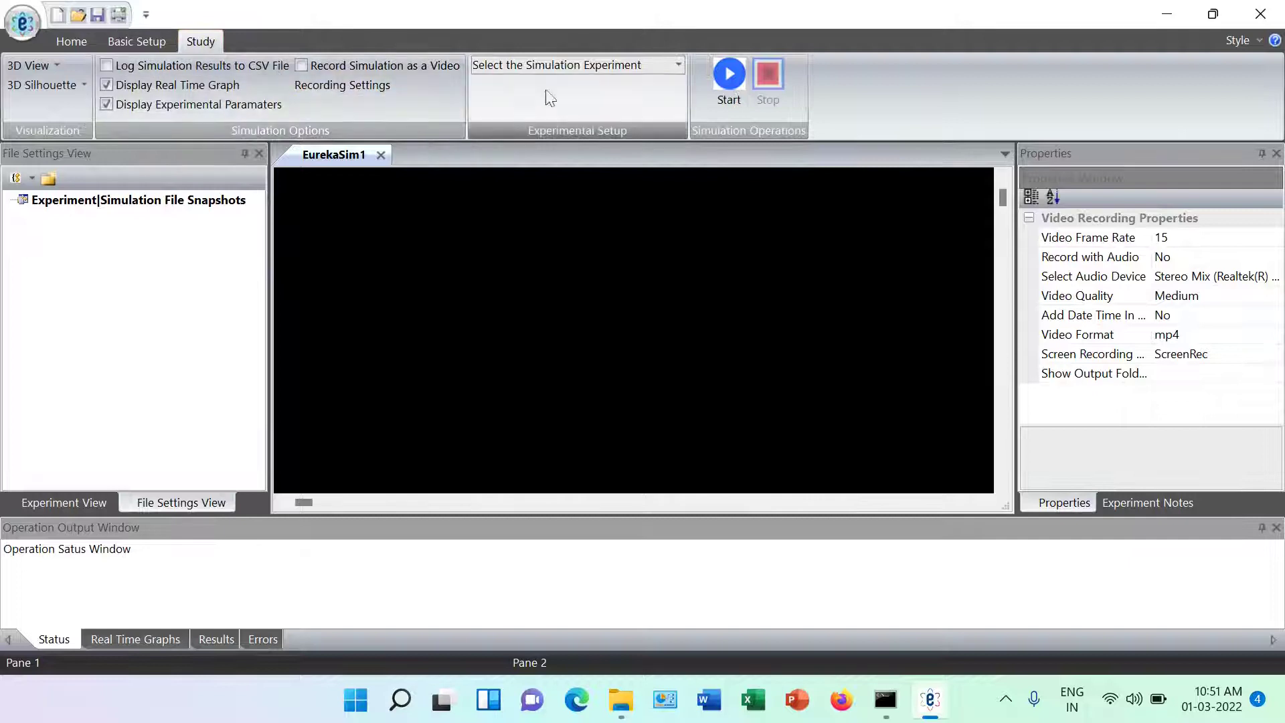
click(679, 65)
click(679, 65)
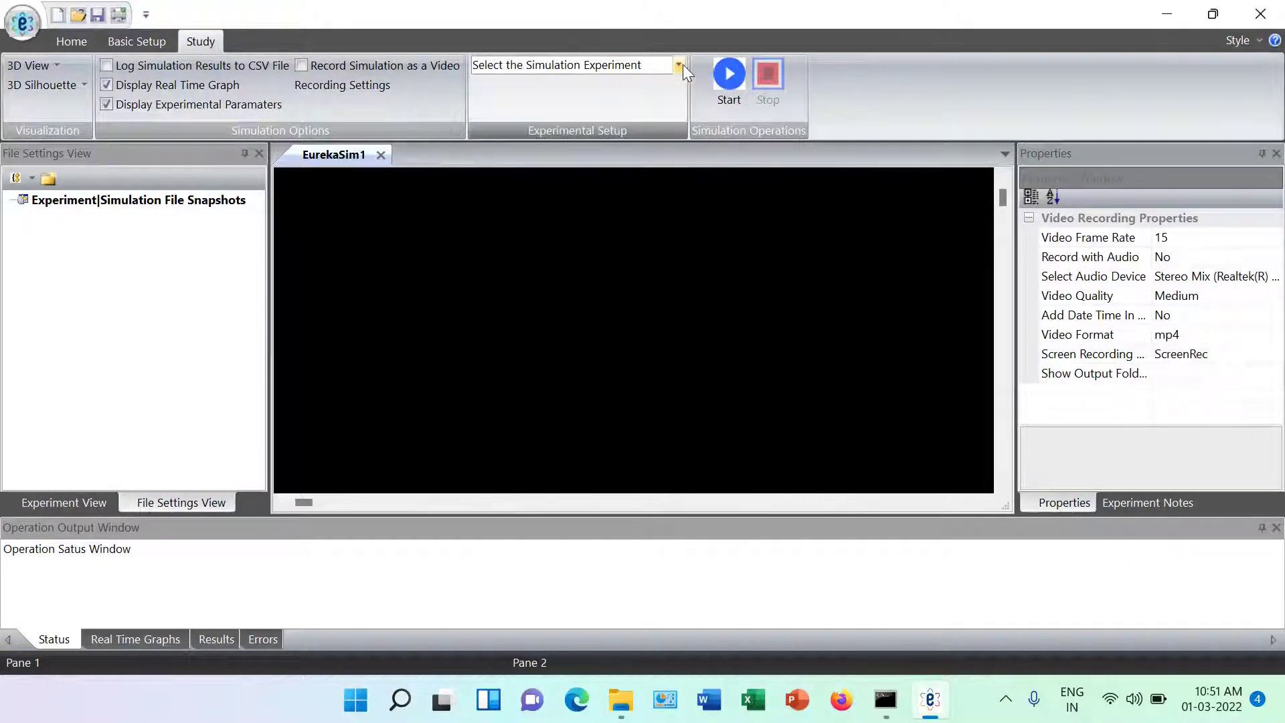
click(678, 67)
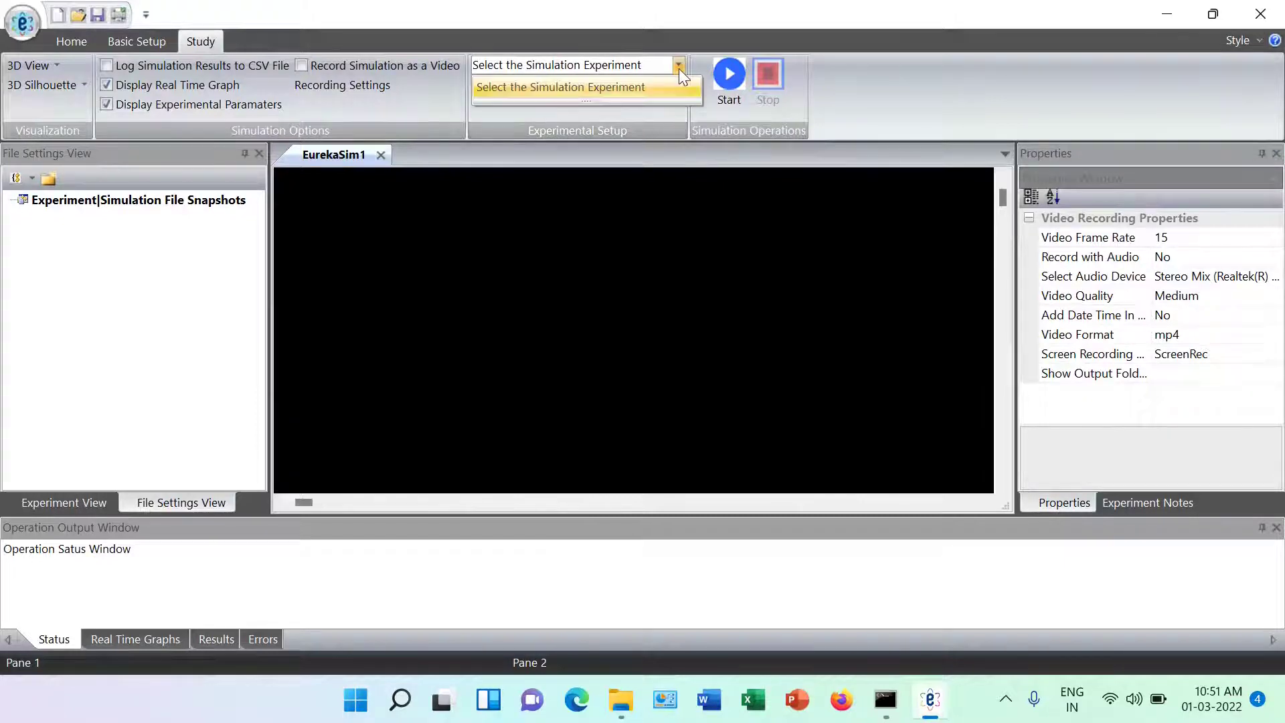
click(678, 67)
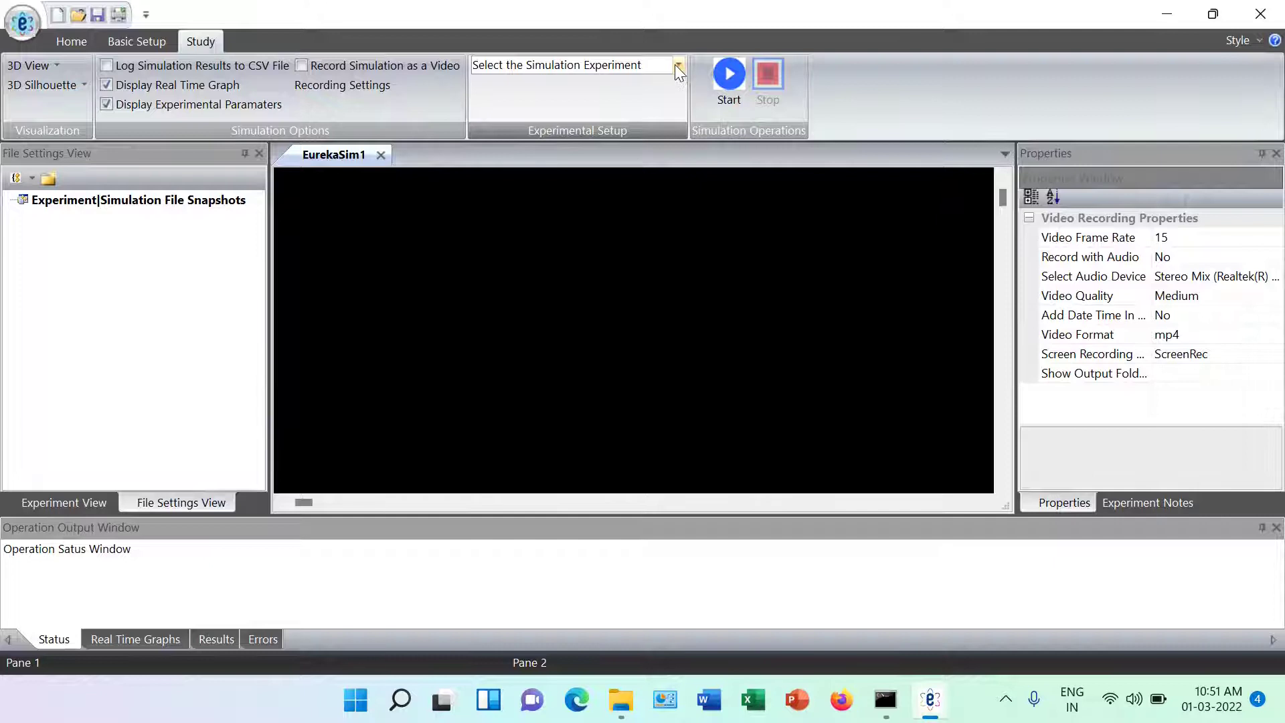
click(677, 64)
click(677, 64)
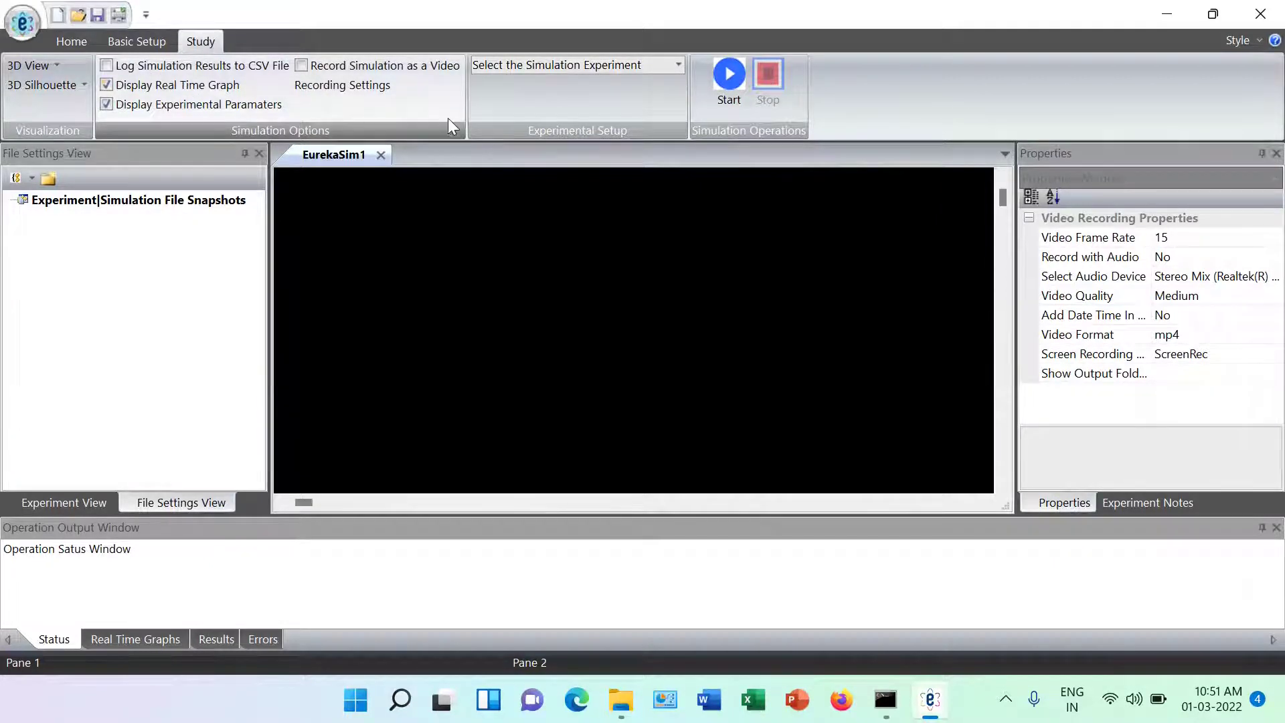
Step: Enable only the Polygon Crystal Addin in the add-in settings and close the application so it loads at restart
click(22, 23)
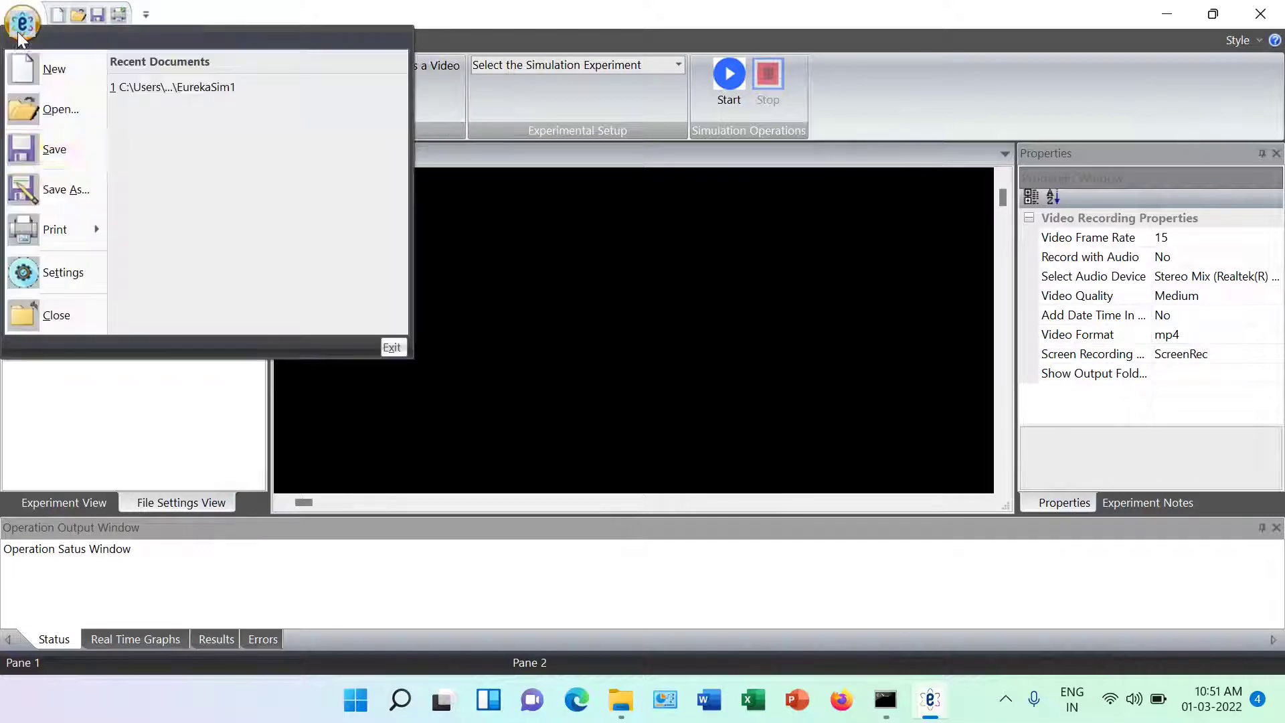
click(59, 275)
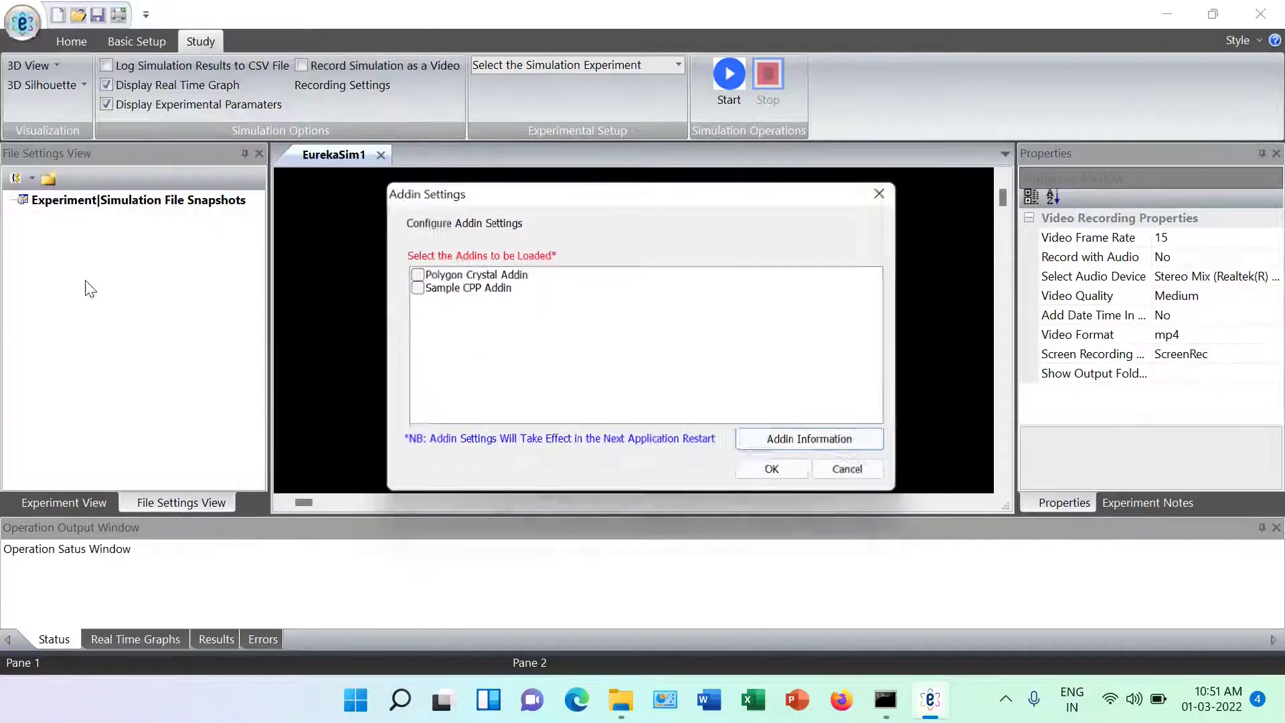
click(414, 275)
click(778, 473)
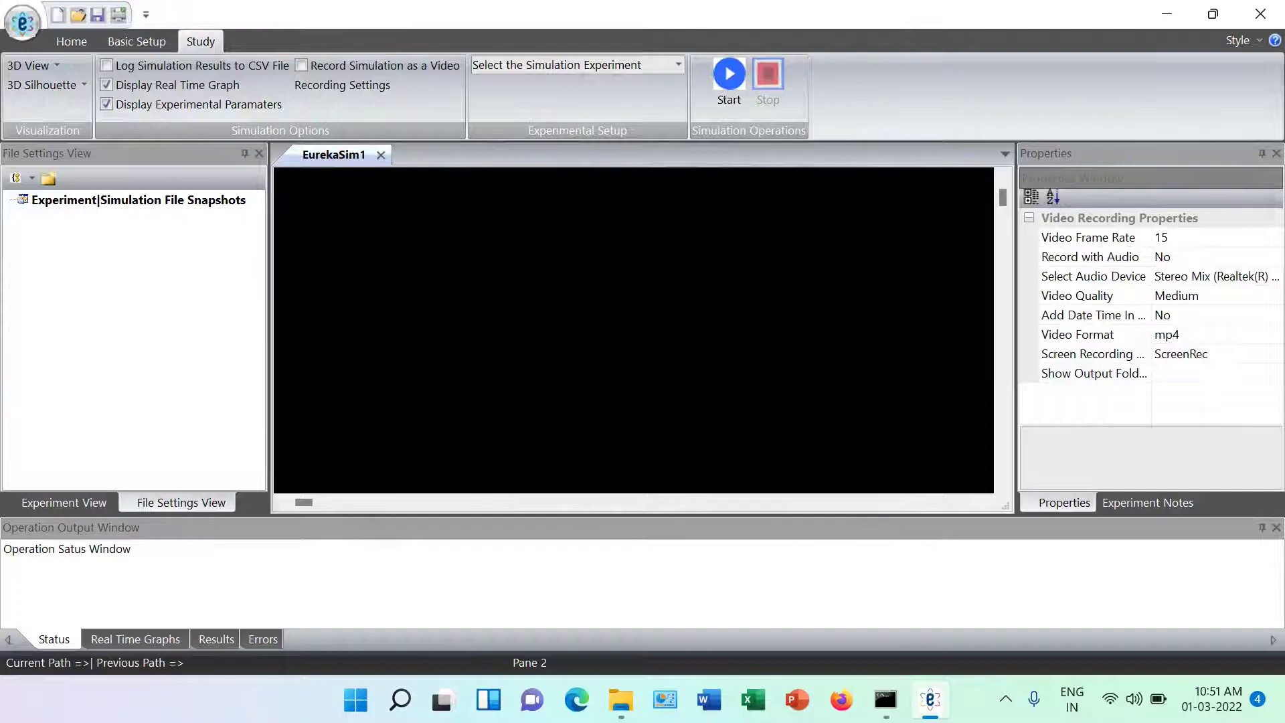
click(1260, 14)
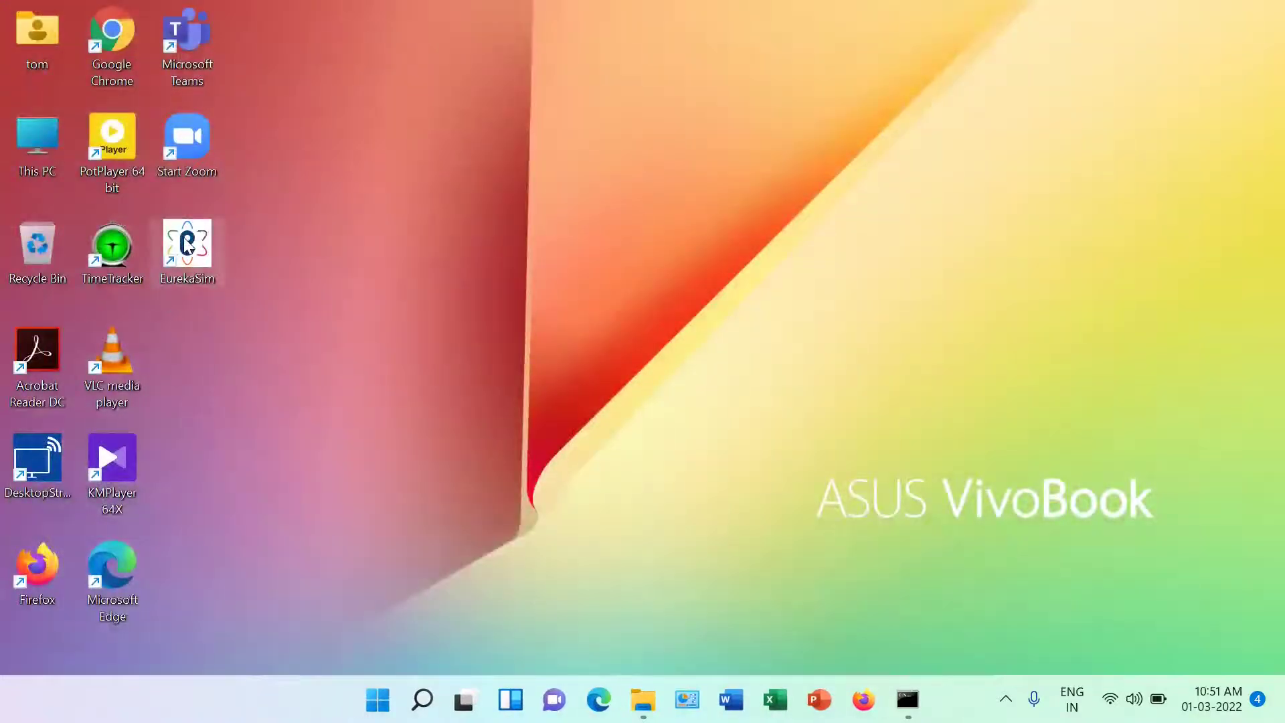
Step: Relaunch EurekaSim with the add-in loaded and select Photonic Device Simulation as the simulation experiment
double_click(188, 246)
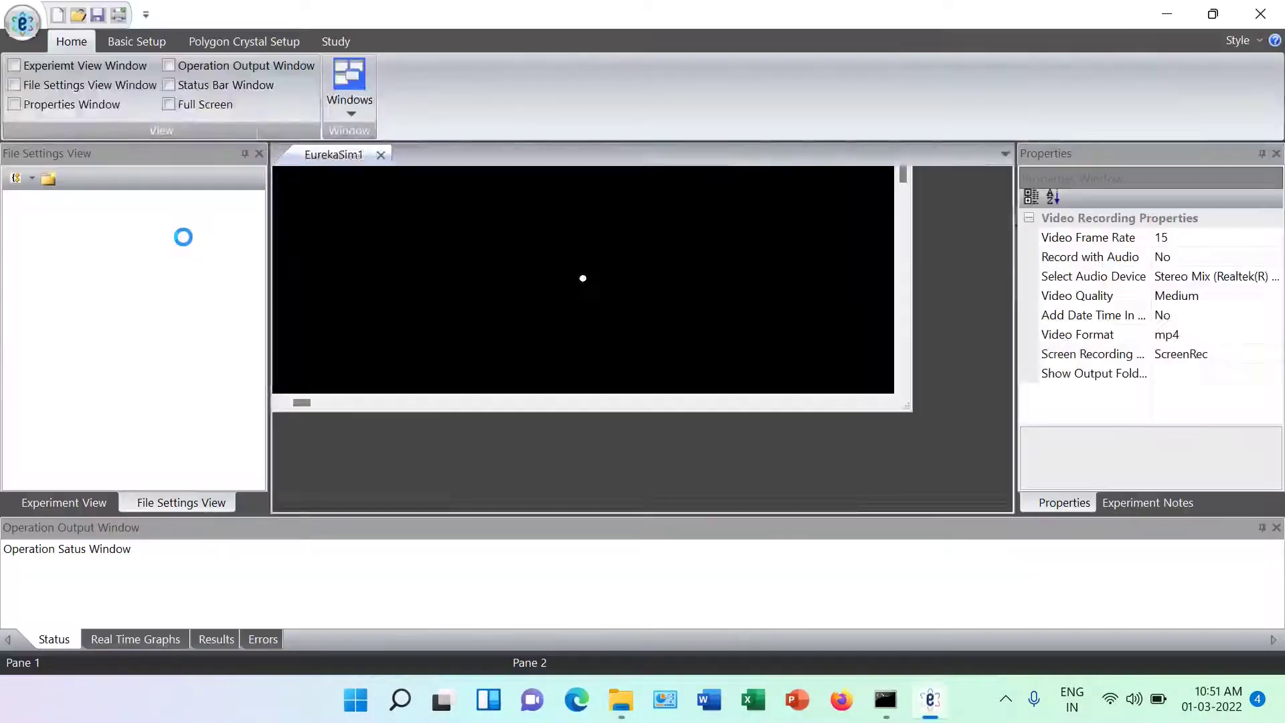
click(370, 42)
click(677, 65)
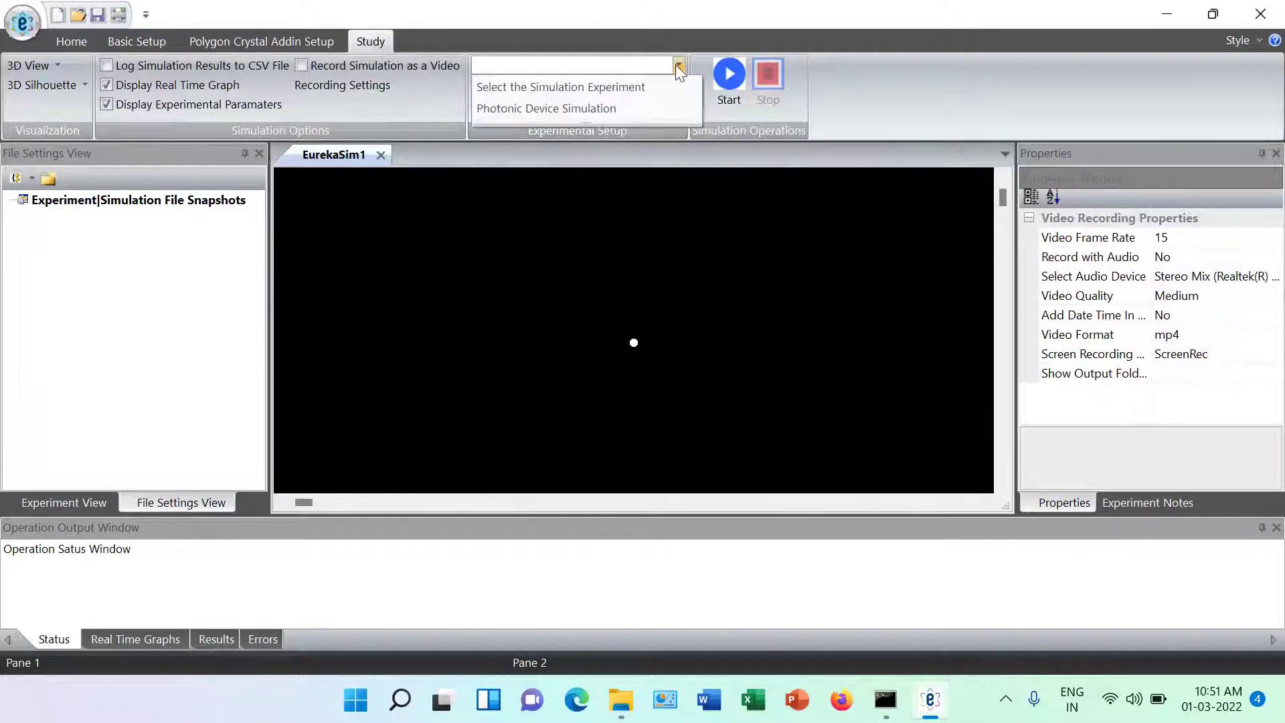
click(566, 108)
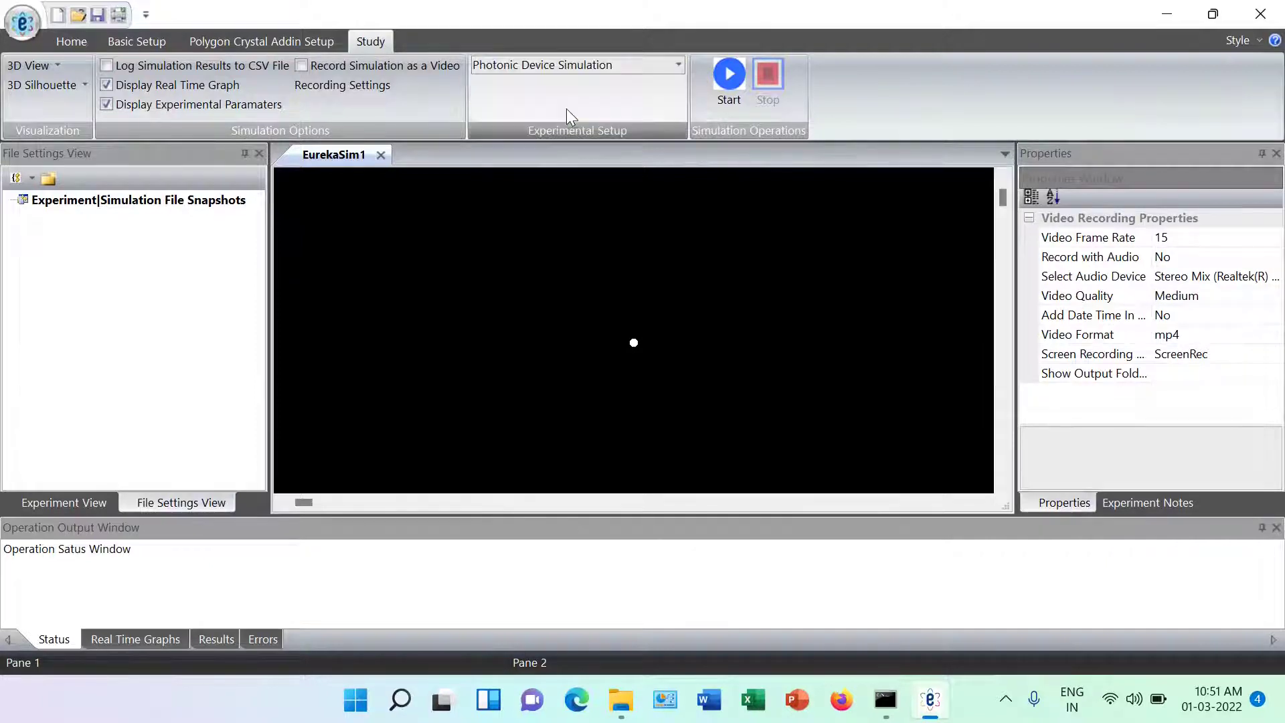
Step: Set the Polygon Crystal add-in's experiment type to Polygon Crystal Optical Buffer Simulation
click(293, 45)
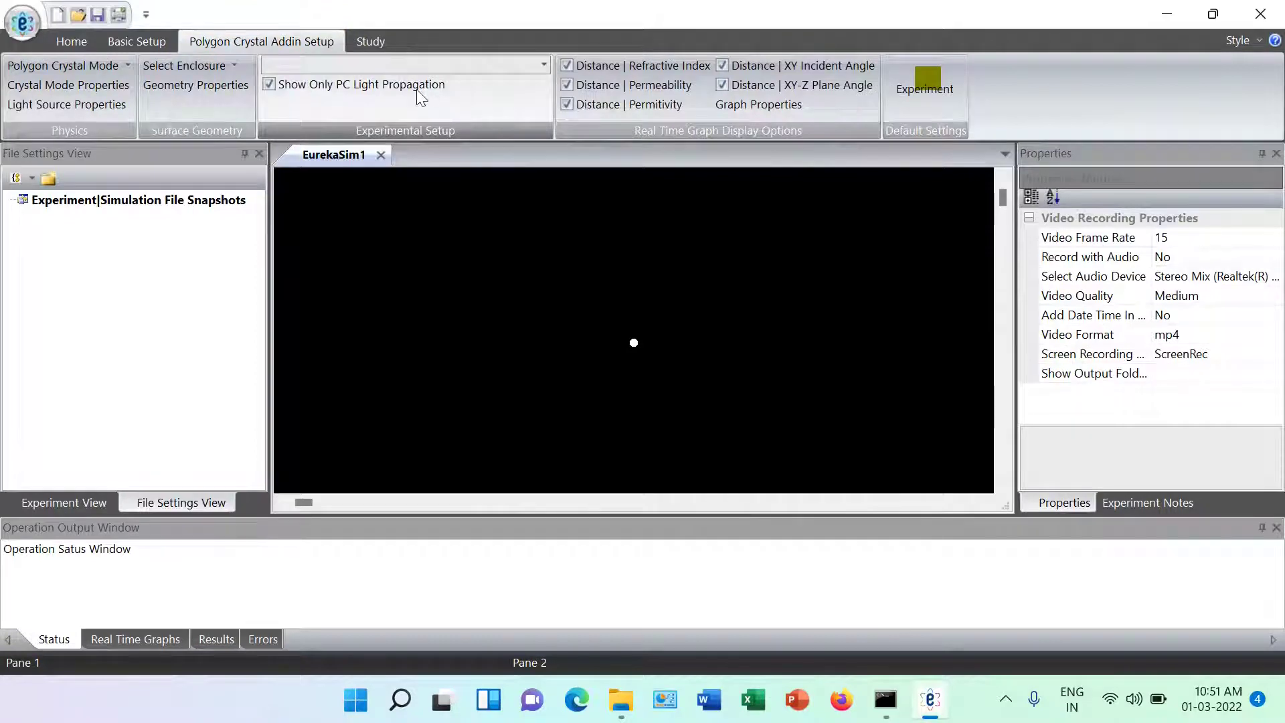
click(544, 63)
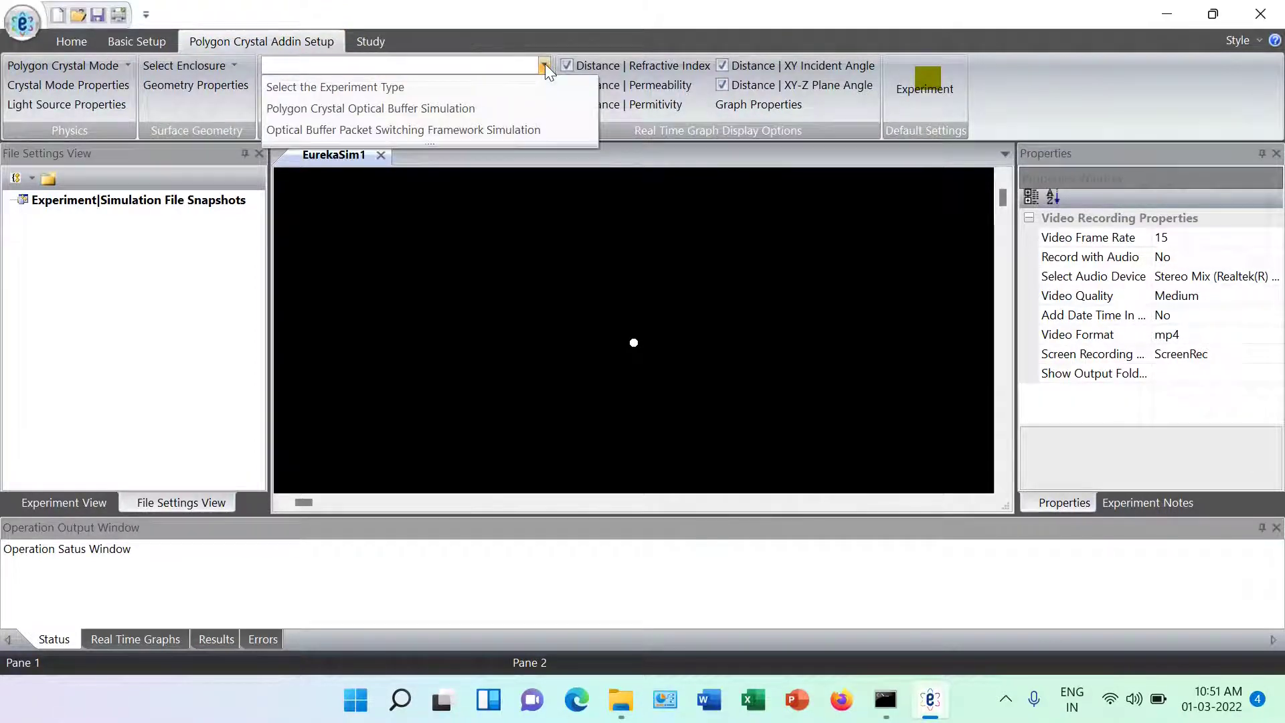
click(444, 108)
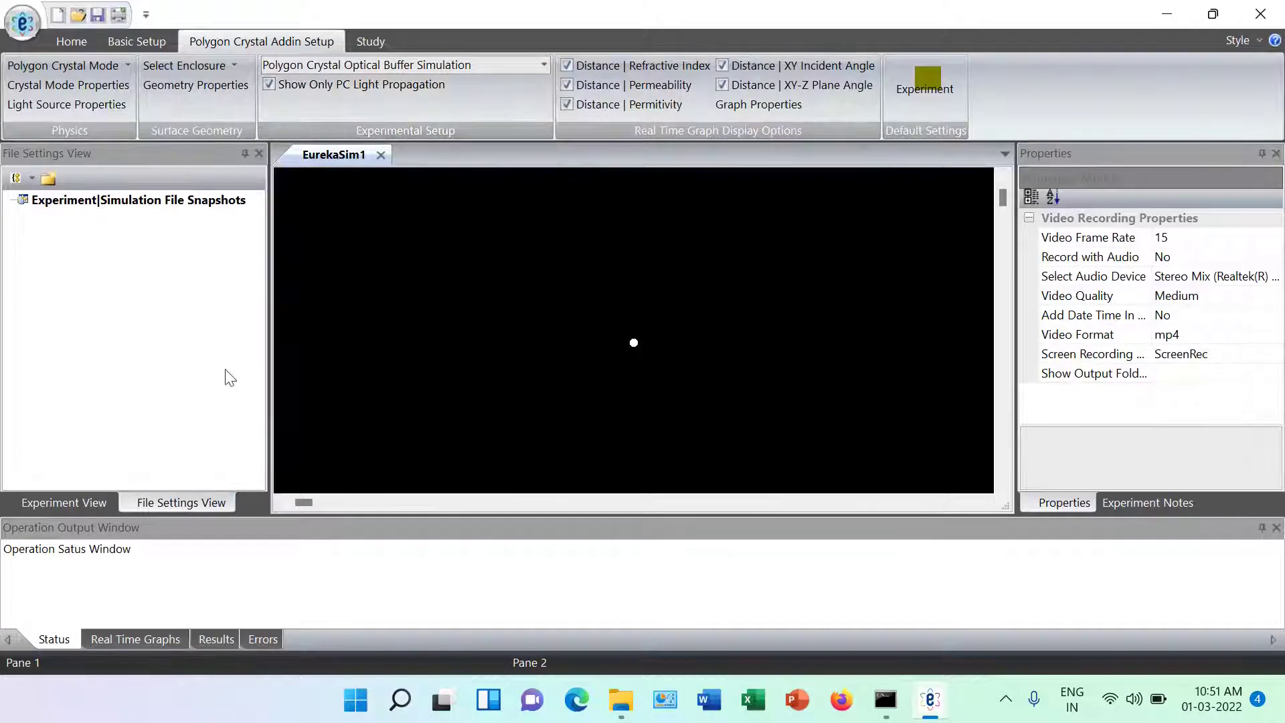
Step: Choose the Sphere geometry and Magnetic Fluid Mode for the experiment, with Show Only PC Light Propagation turned off
click(64, 503)
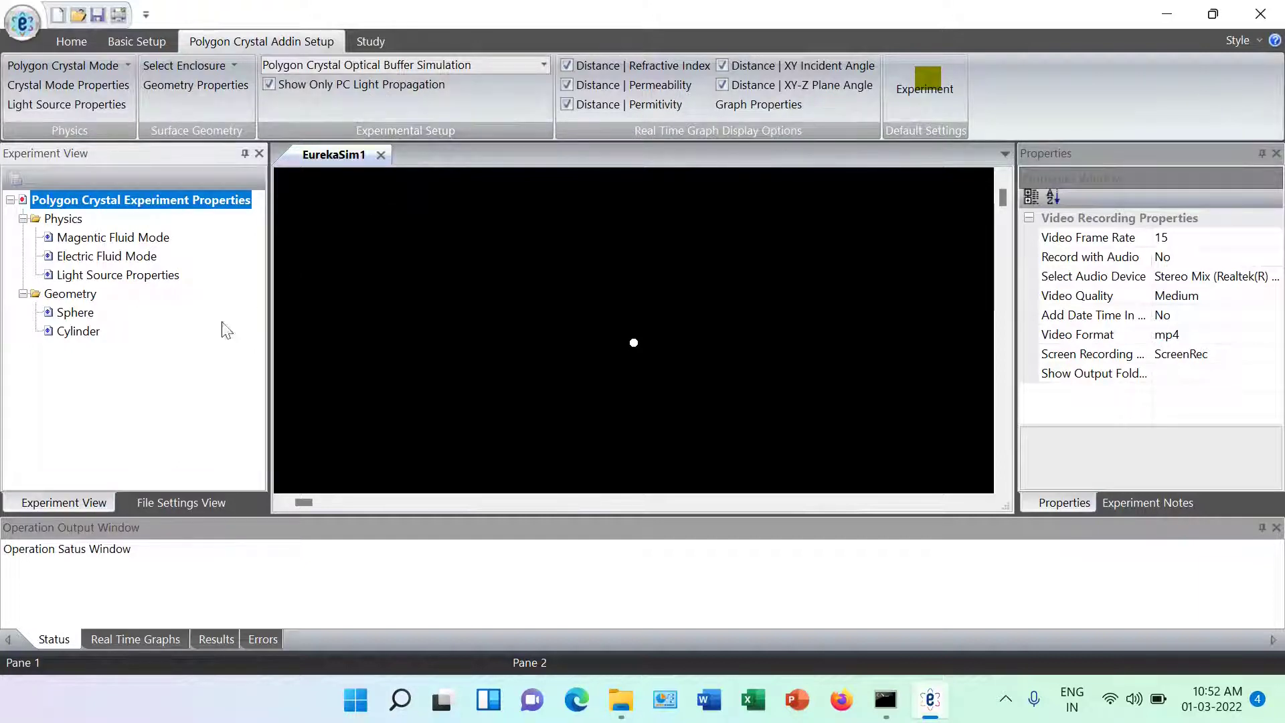
click(78, 313)
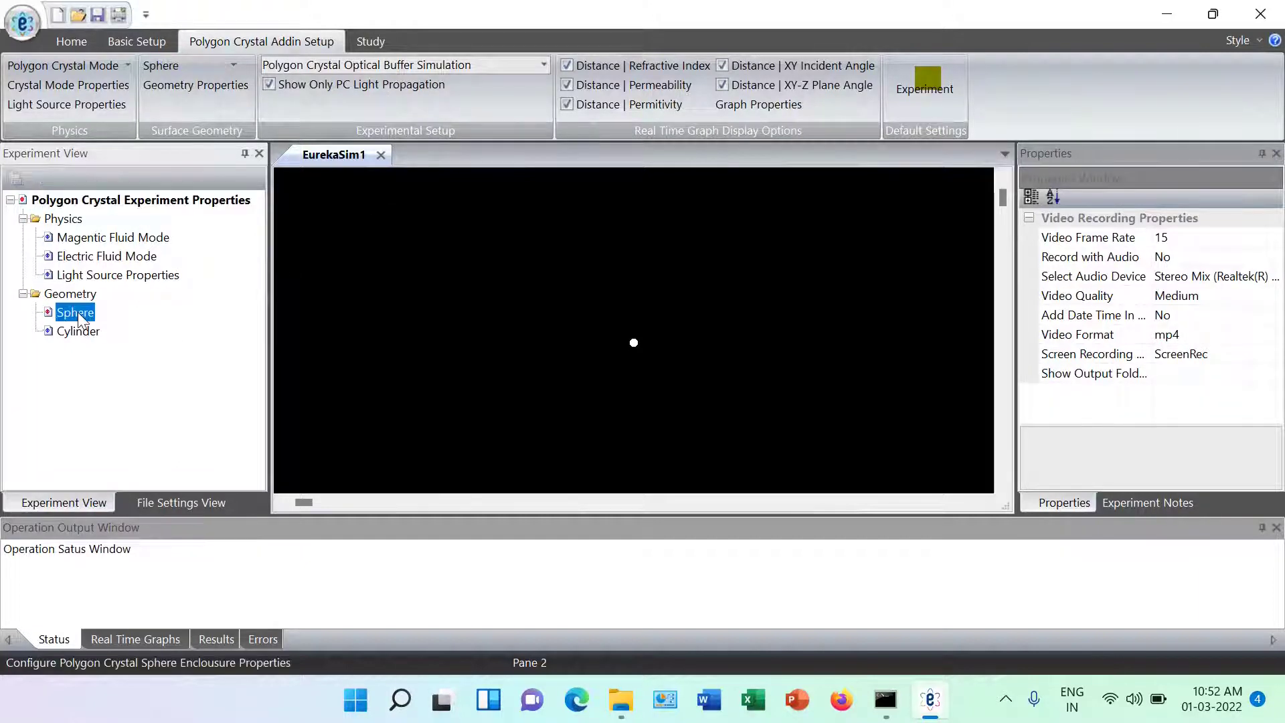
click(104, 238)
drag(586, 448, 804, 226)
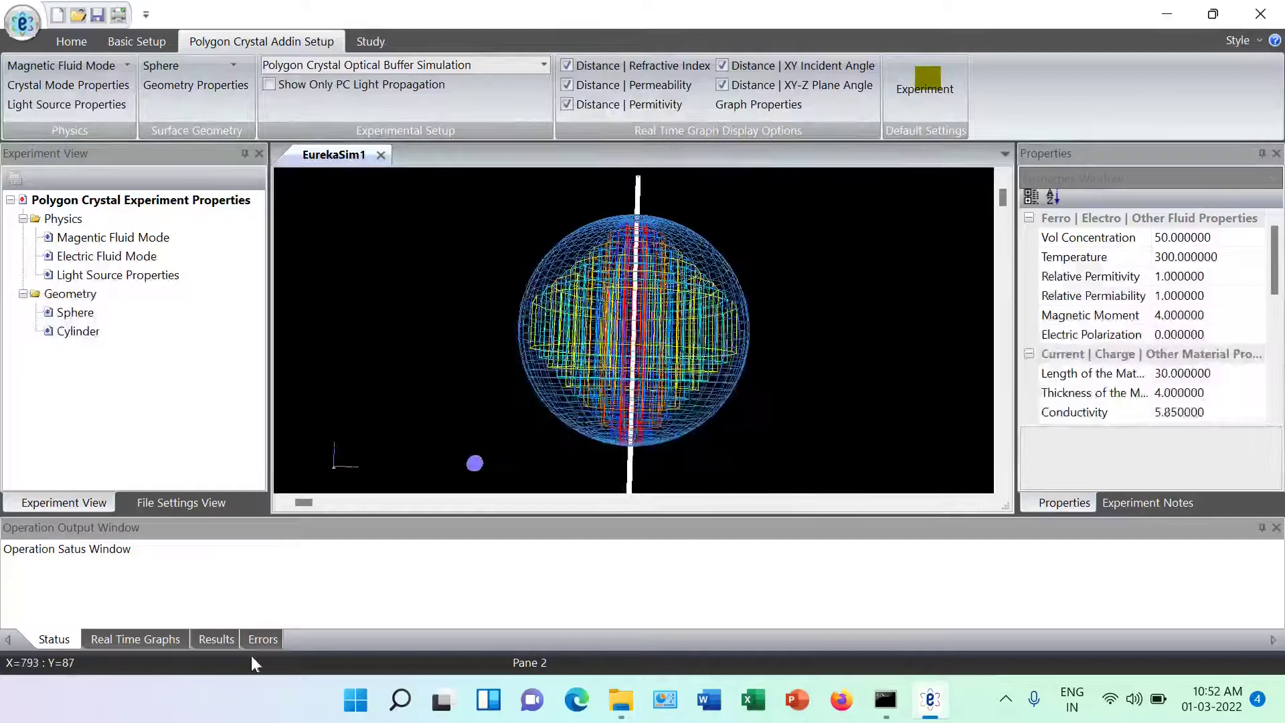
Step: Save the experiment as EurekaSim1 over the existing file, and save it again with Load Last Opened/Saved File on Startup enabled
click(171, 640)
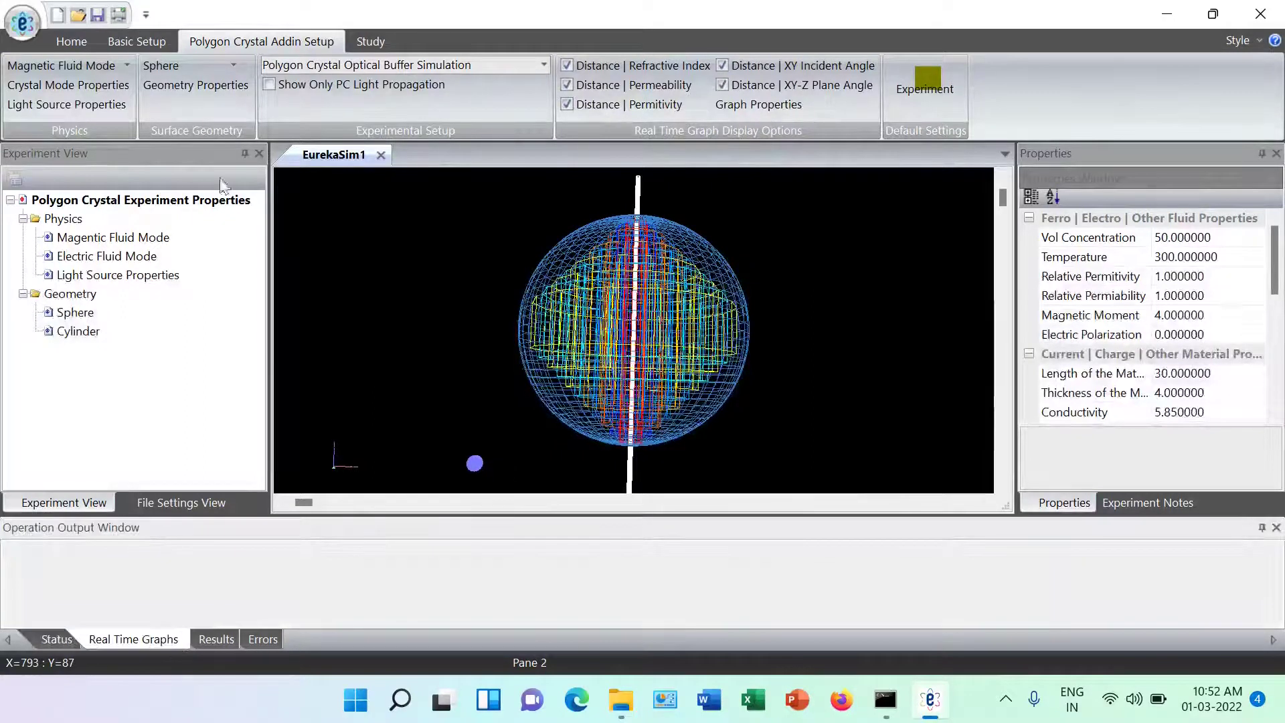
click(97, 13)
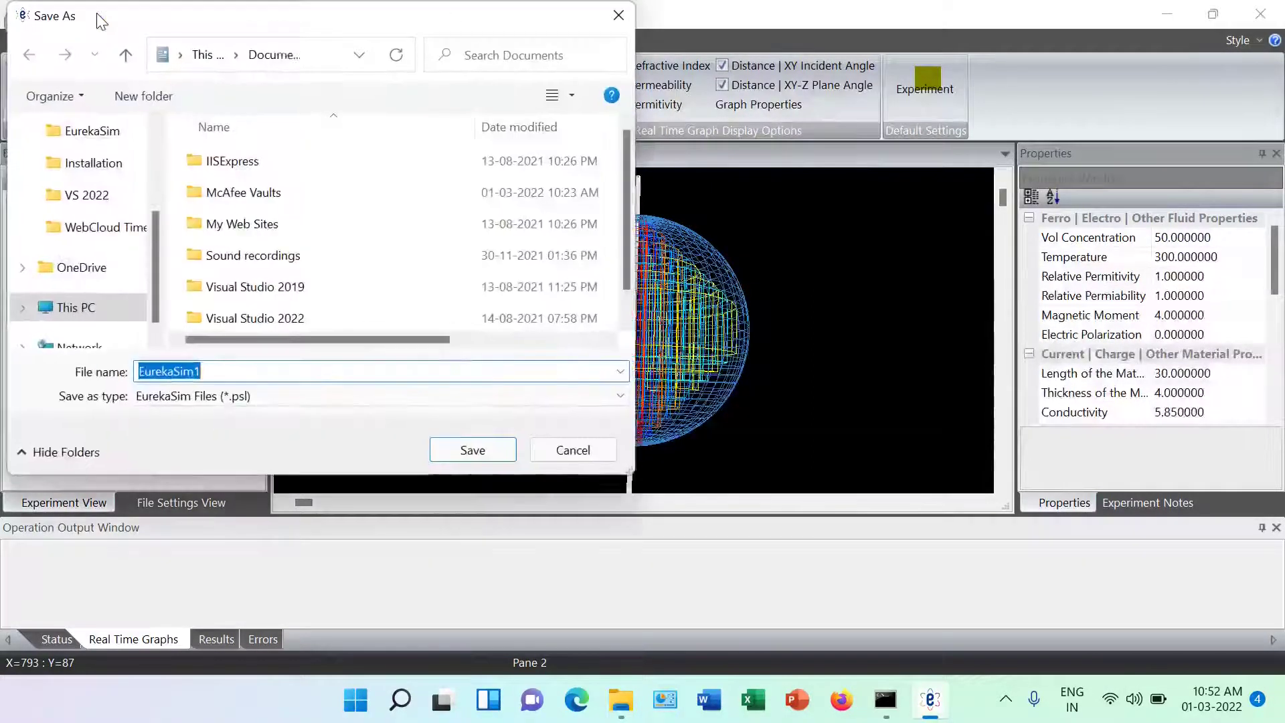
click(472, 449)
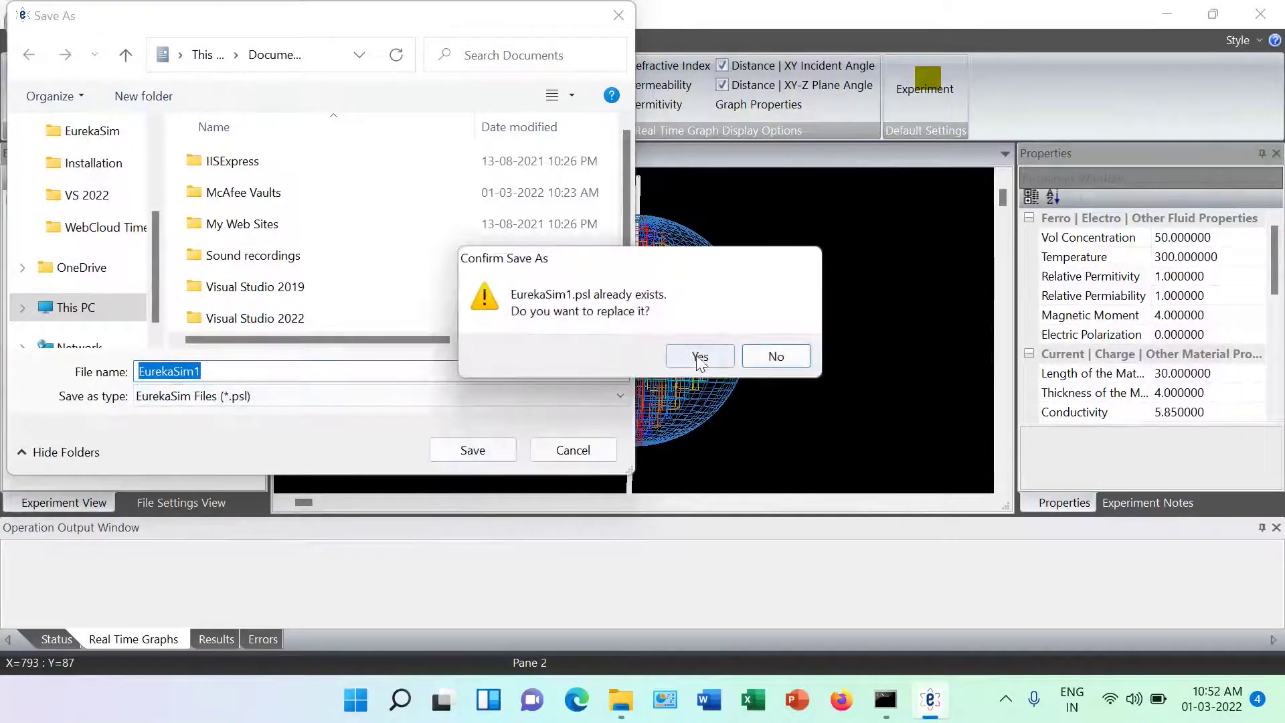
click(698, 356)
click(118, 43)
click(14, 65)
click(99, 19)
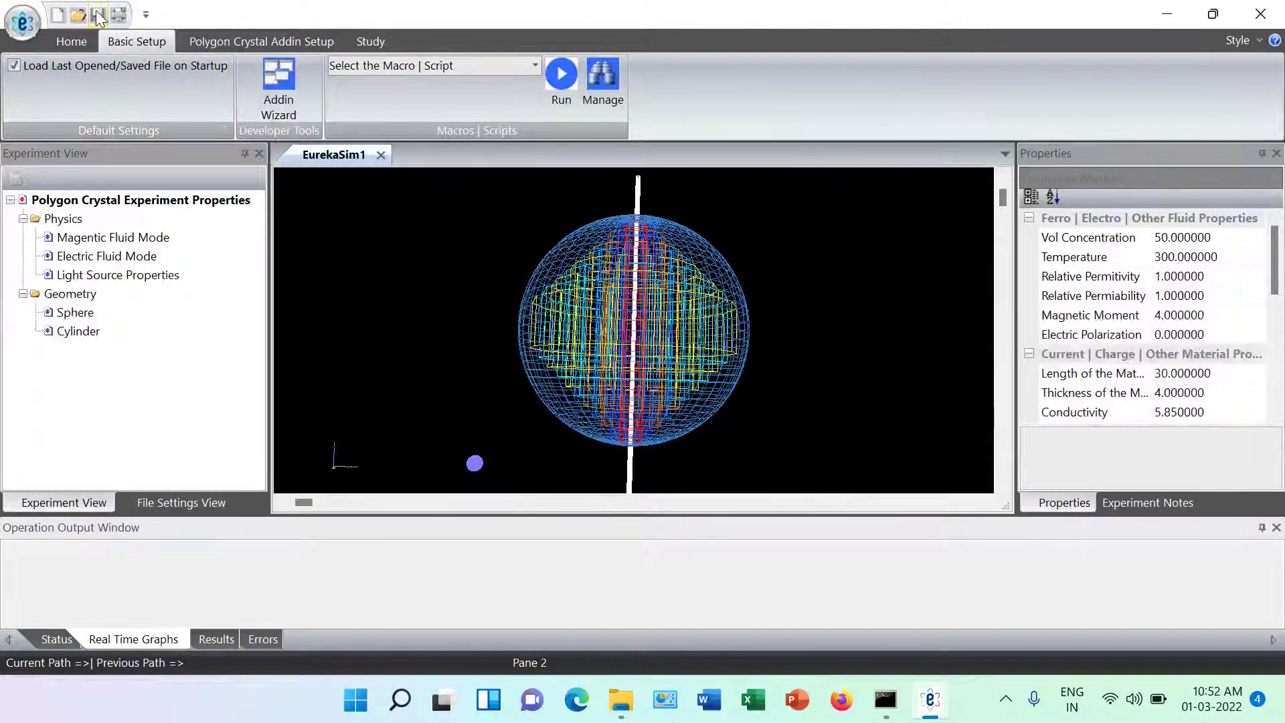
Step: Examine the crystal in 3D and read through the Magnetic Fluid Mode's fluid, material and coordinate properties
drag(585, 322, 544, 338)
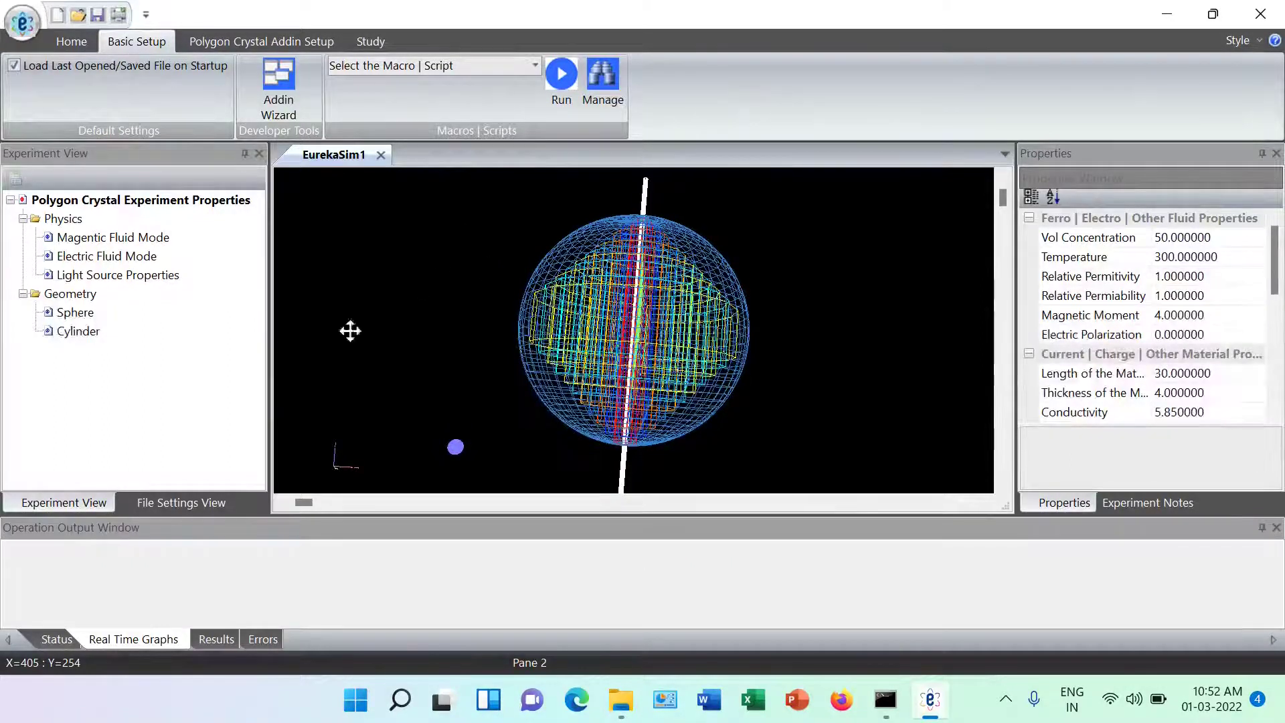
click(111, 242)
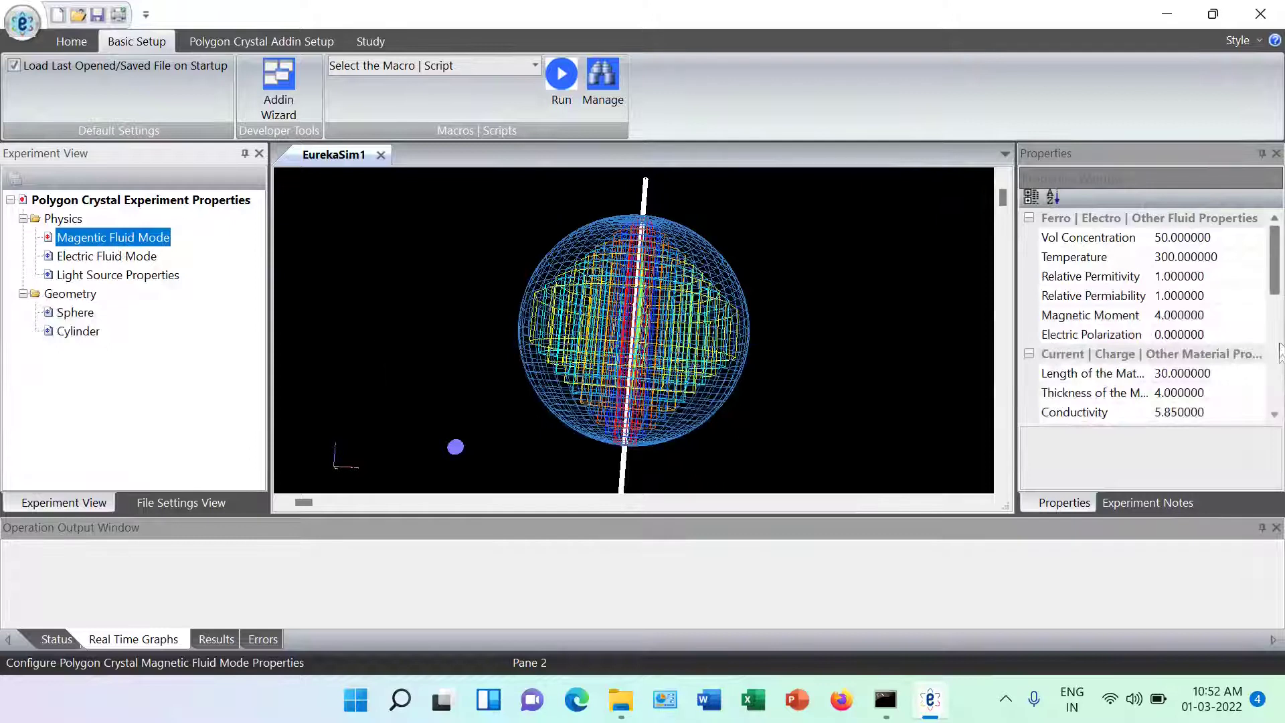
scroll(1275, 330, down, 3)
scroll(1274, 330, up, 3)
scroll(1275, 271, down, 2)
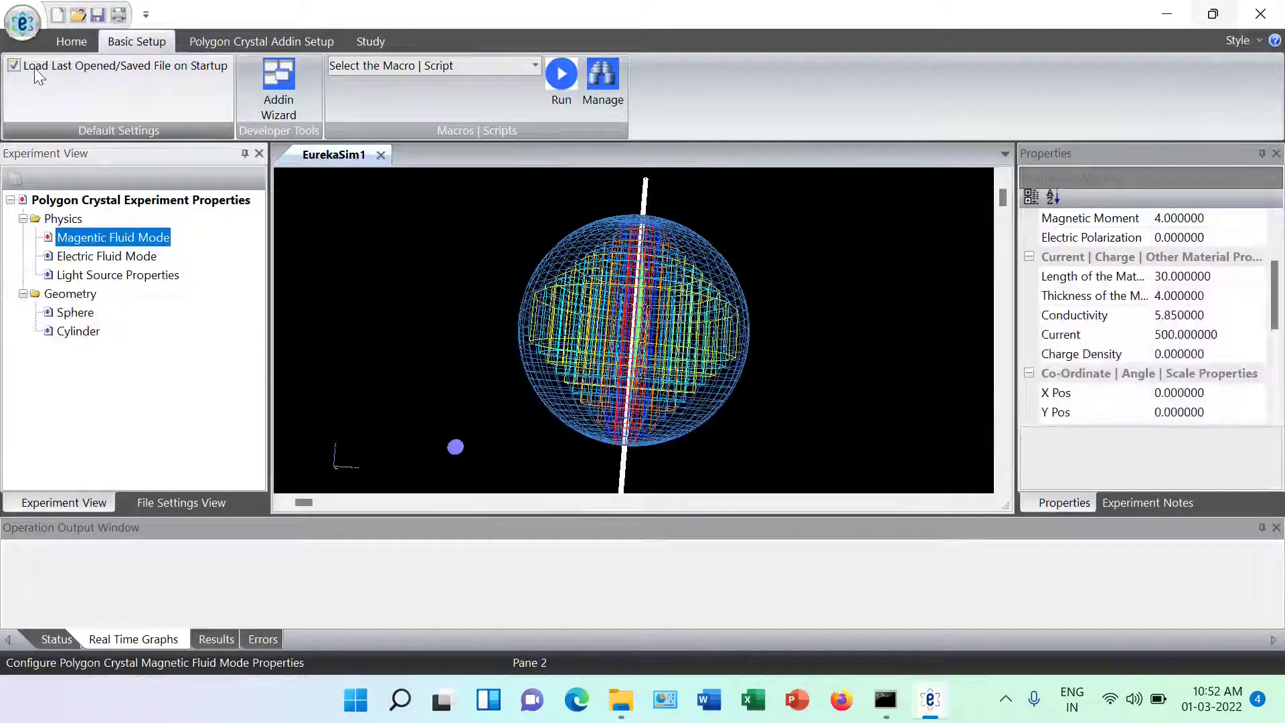
Step: Restart the application so it reloads the last saved experiment, and check the add-in's list of experiment types
click(370, 42)
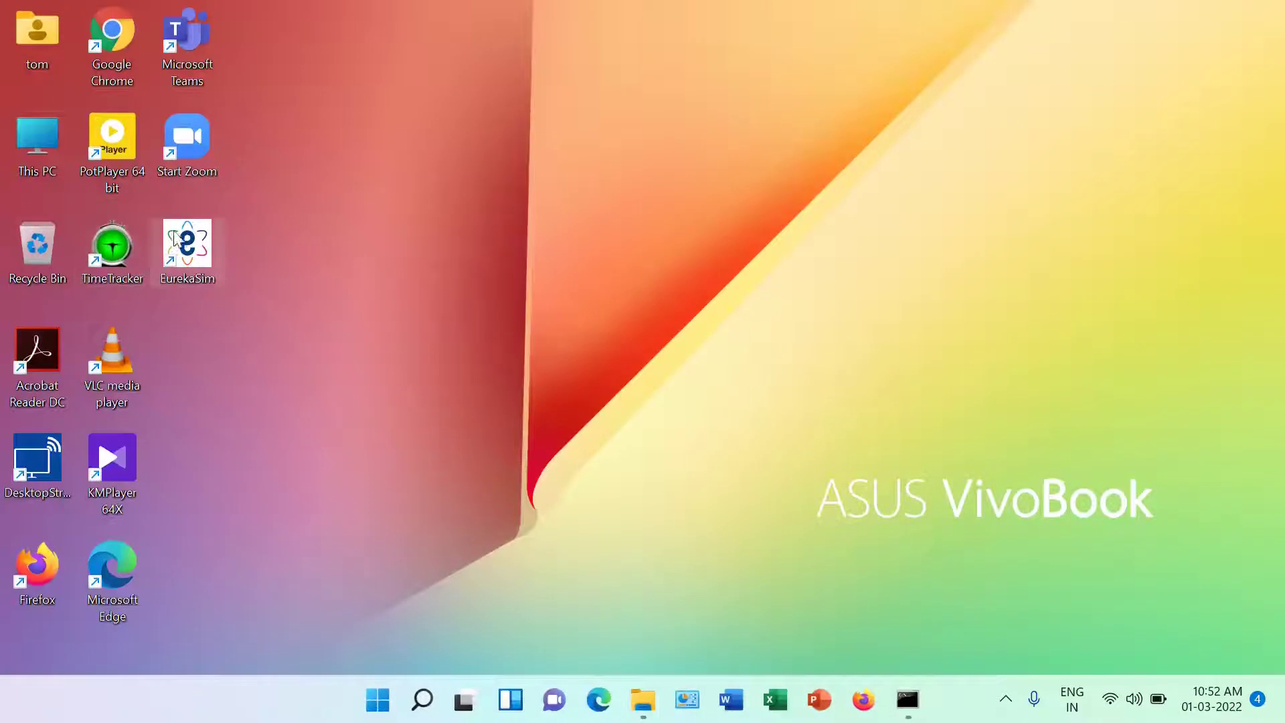
double_click(185, 237)
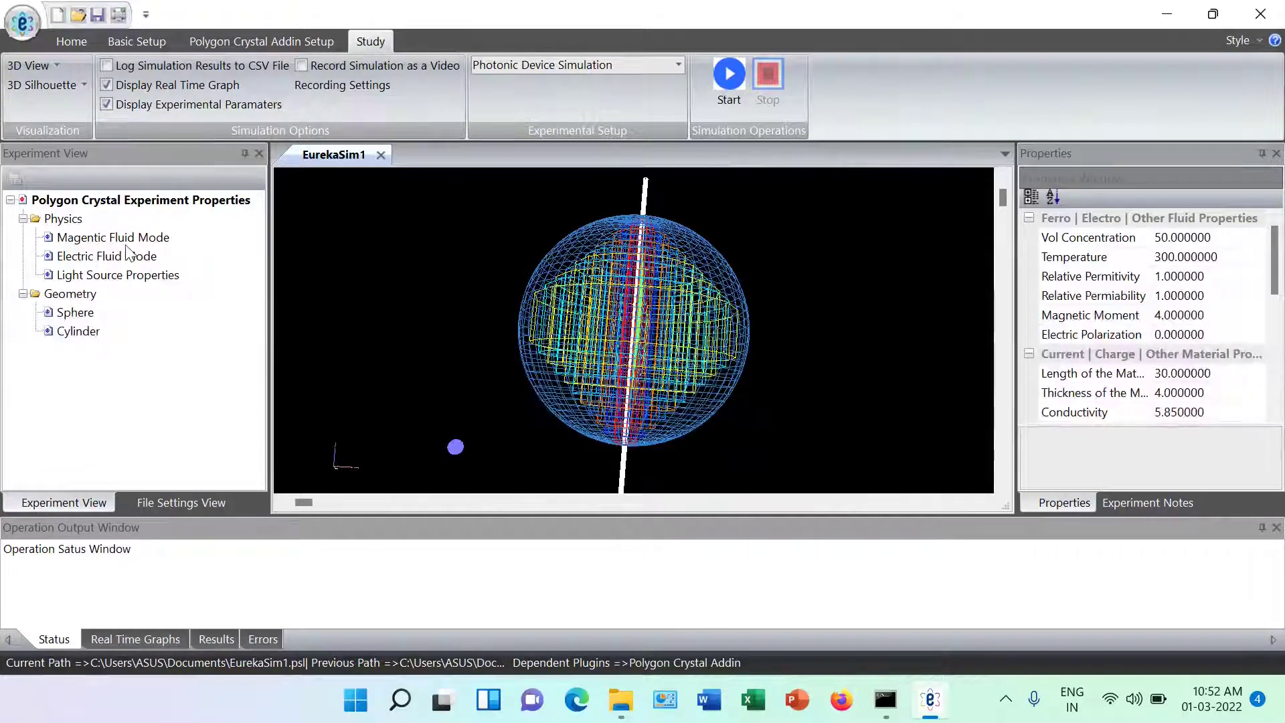
click(227, 43)
click(544, 66)
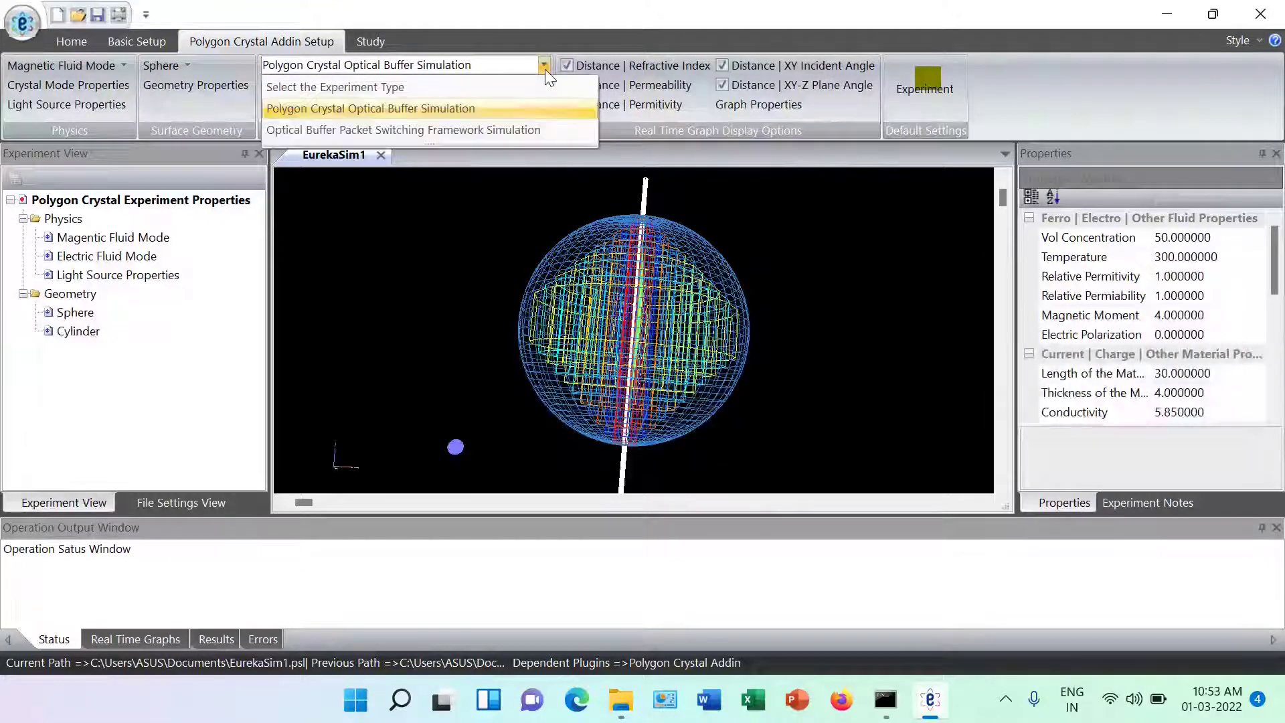
click(546, 67)
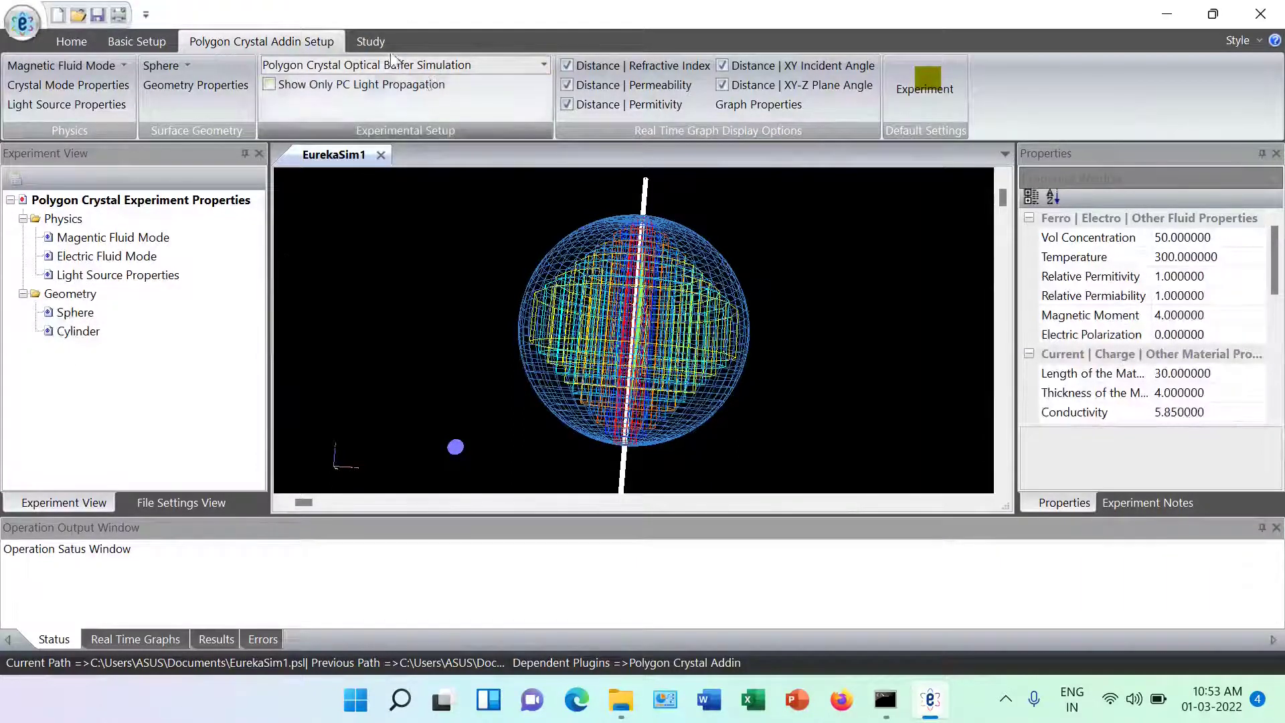
Step: Check the material's Current property, run the photonic device simulation while watching its real-time graphs and light path, and stop it
scroll(421, 81, down, 1)
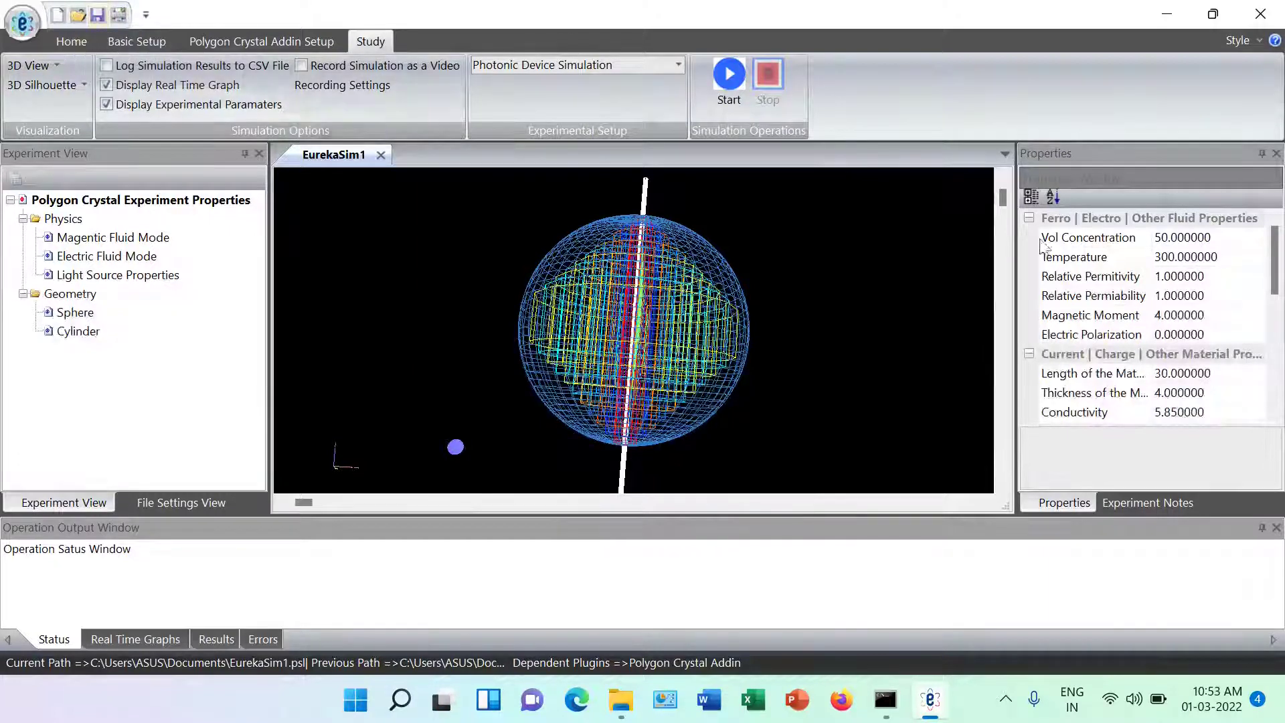
scroll(1273, 273, down, 3)
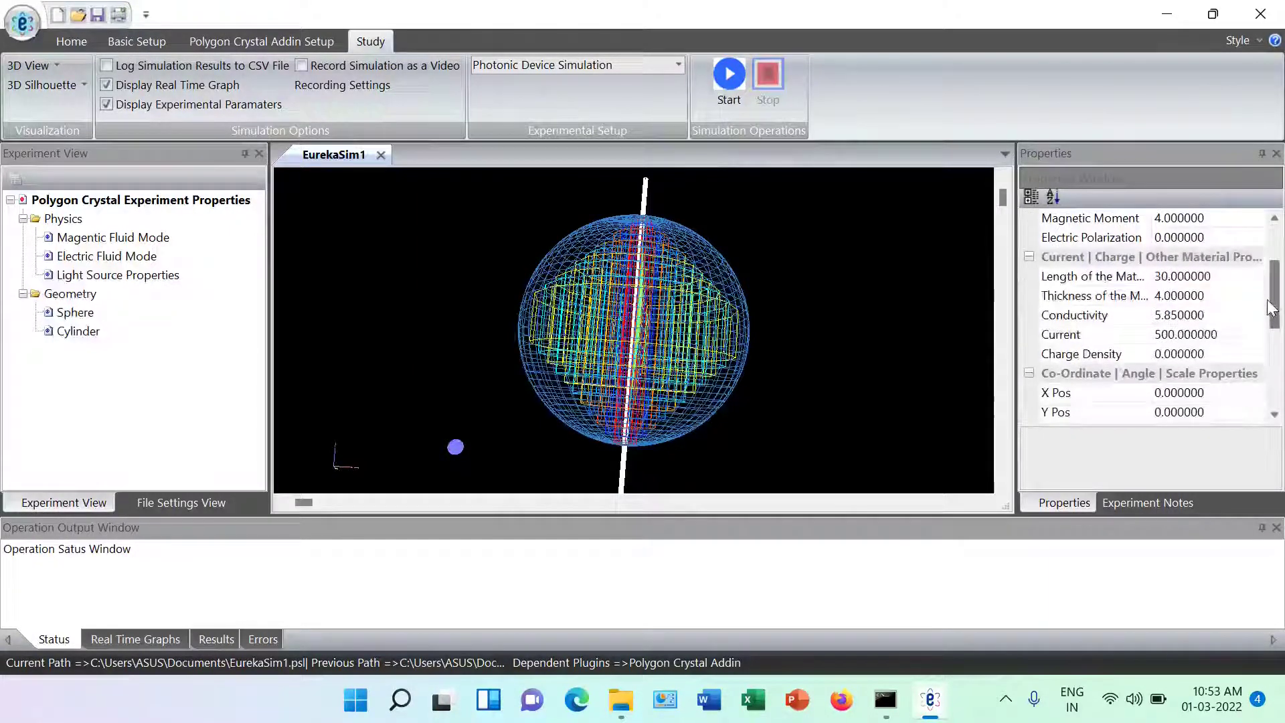
click(1165, 334)
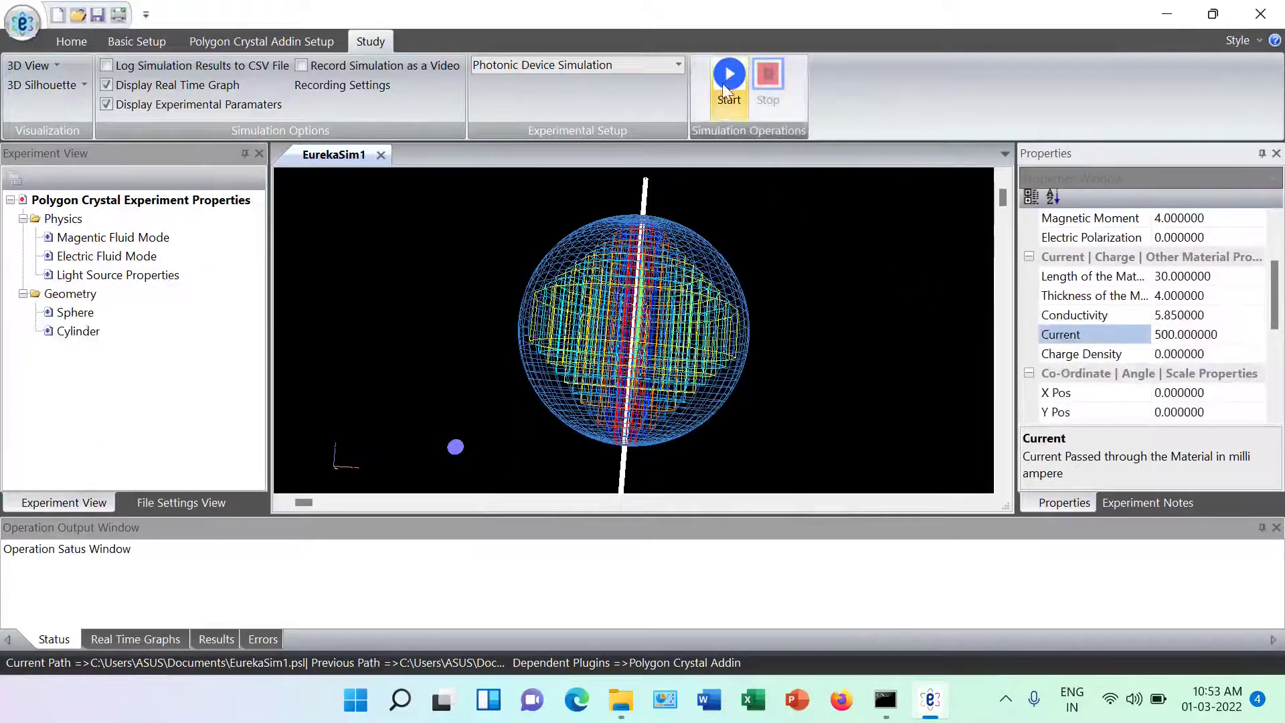
click(728, 87)
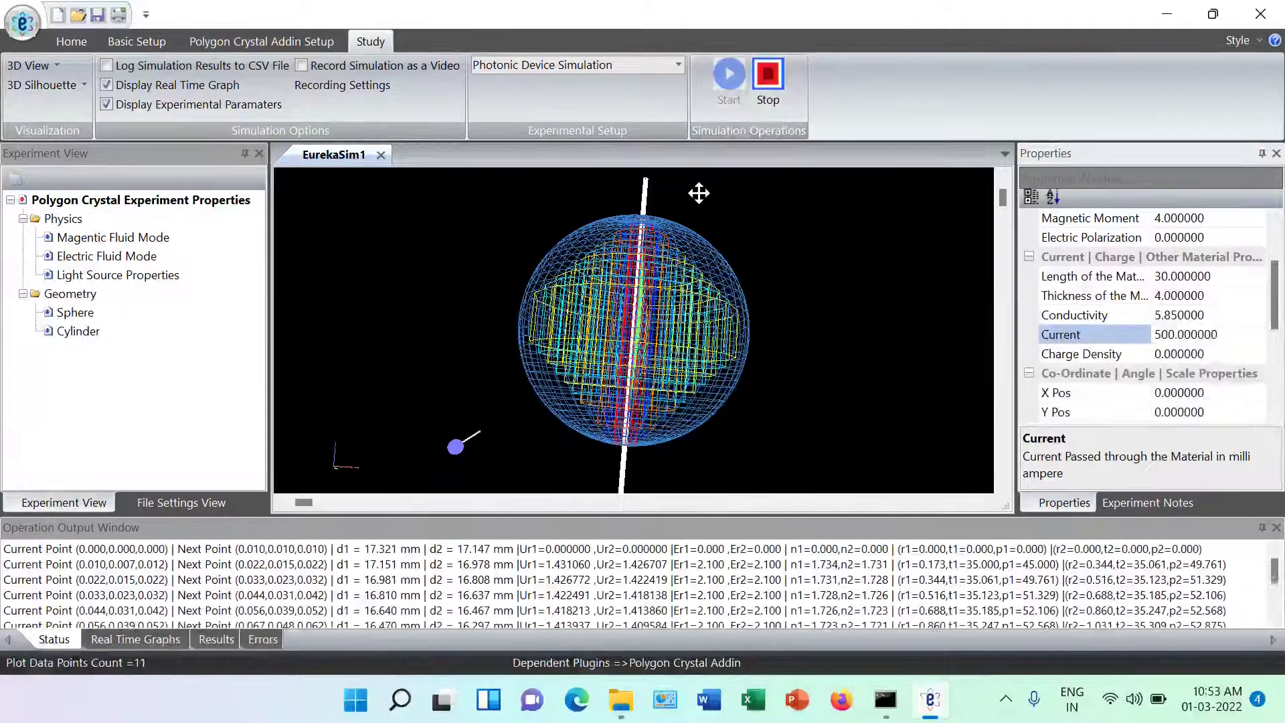
click(135, 639)
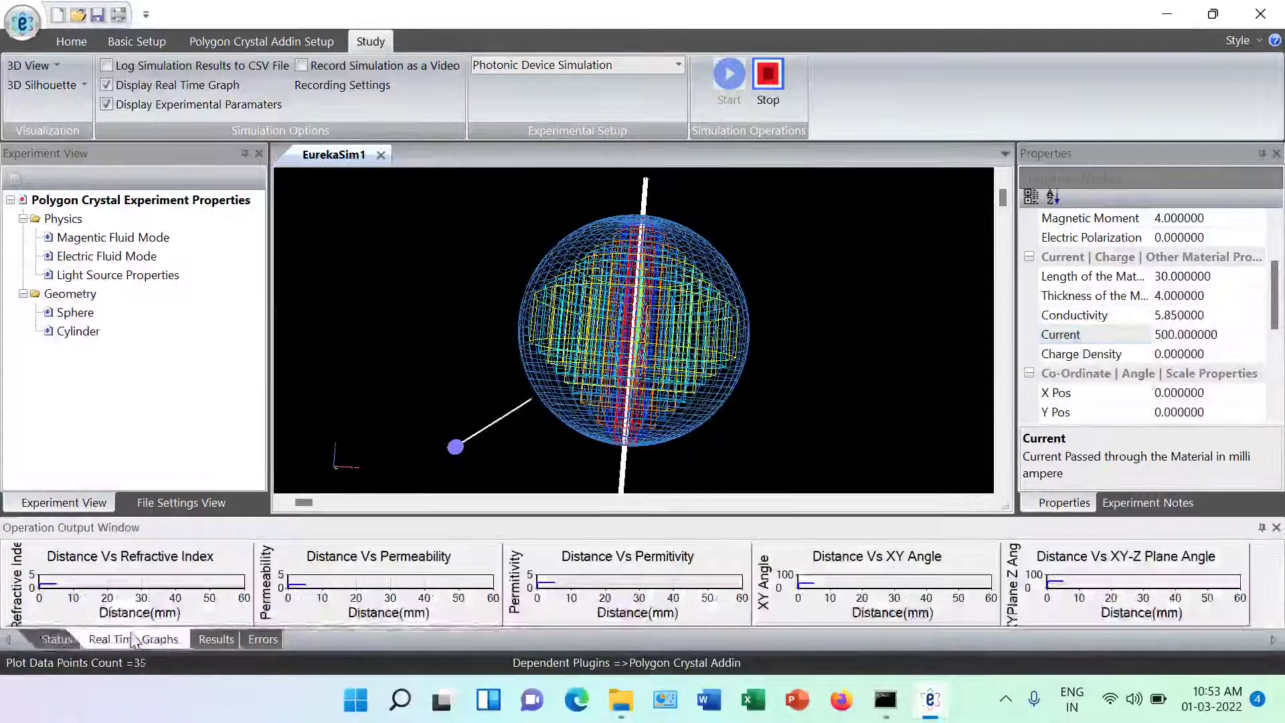
drag(504, 360, 566, 322)
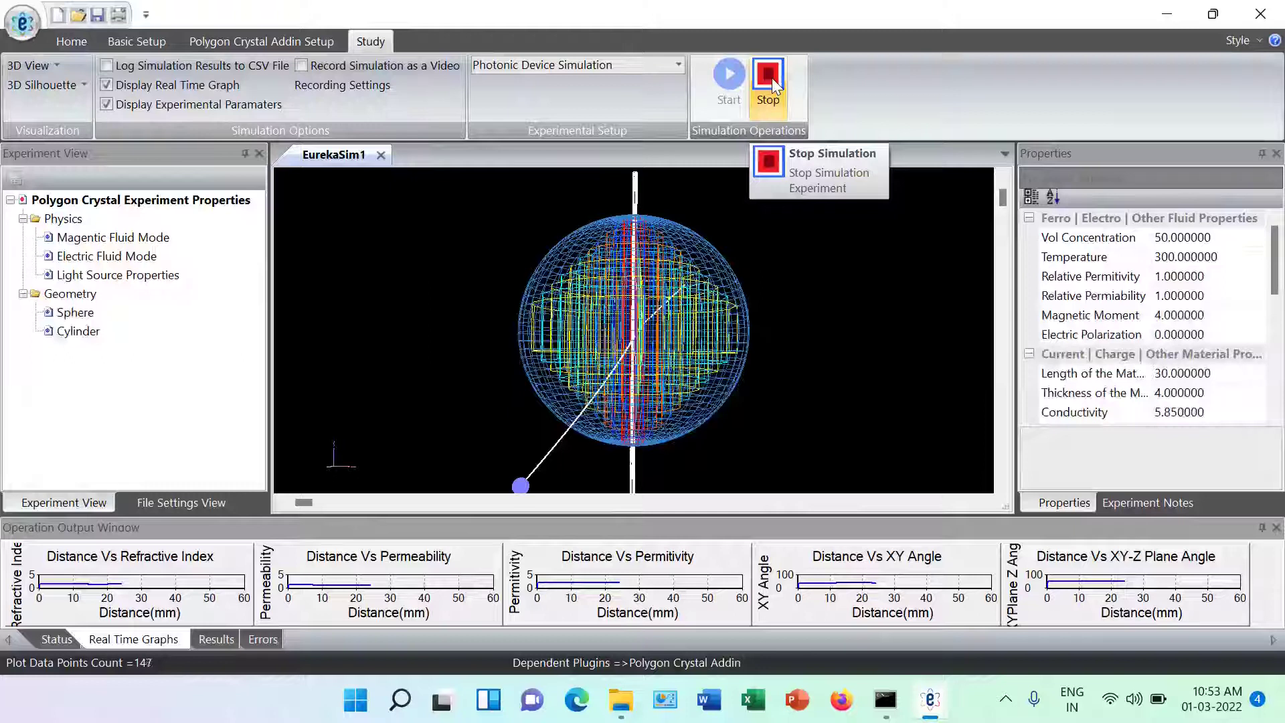
click(772, 77)
Step: Change the Current value in the material properties of the magnetic fluid crystal
scroll(1280, 292, down, 2)
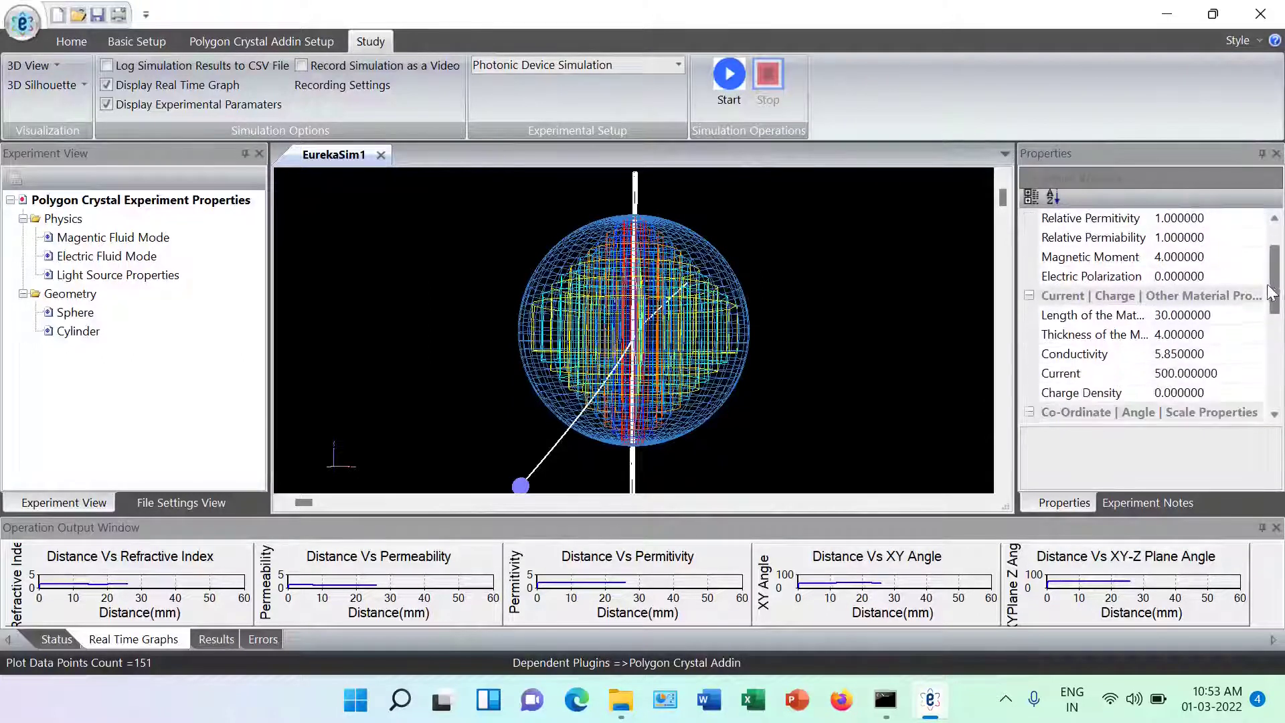
click(1161, 334)
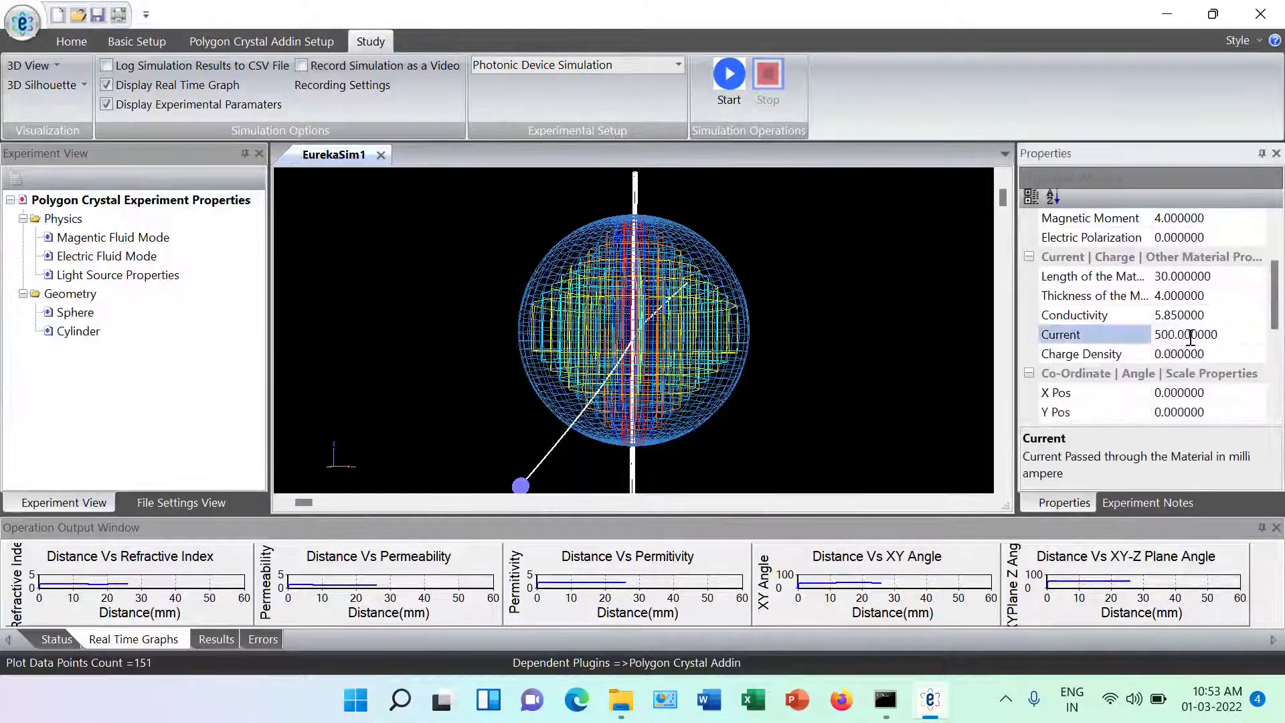
text(2)
click(1223, 319)
Step: Run the simulation again with the changed current, inspect the light path through the sphere, and stop it
drag(529, 378, 717, 306)
click(728, 82)
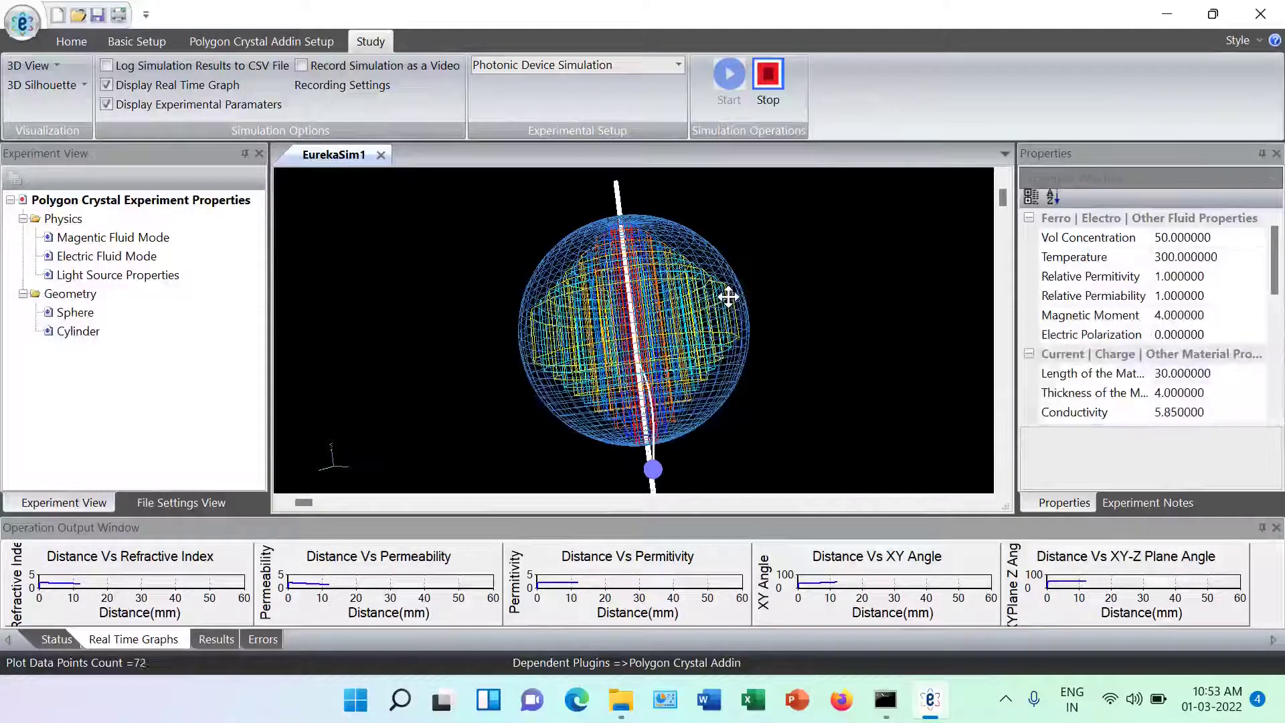
mouse_move(668, 315)
mouse_down()
mouse_move(665, 415)
mouse_move(681, 461)
mouse_move(653, 338)
mouse_move(714, 279)
mouse_move(685, 310)
mouse_up()
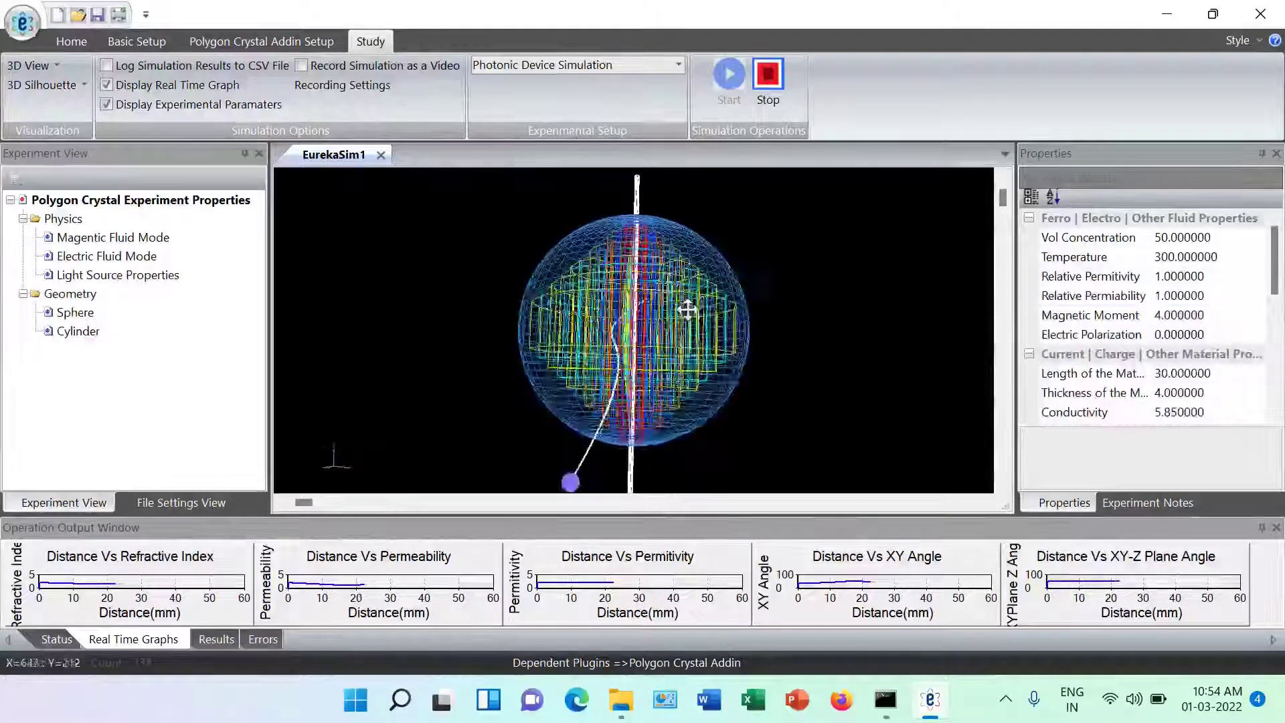
click(769, 77)
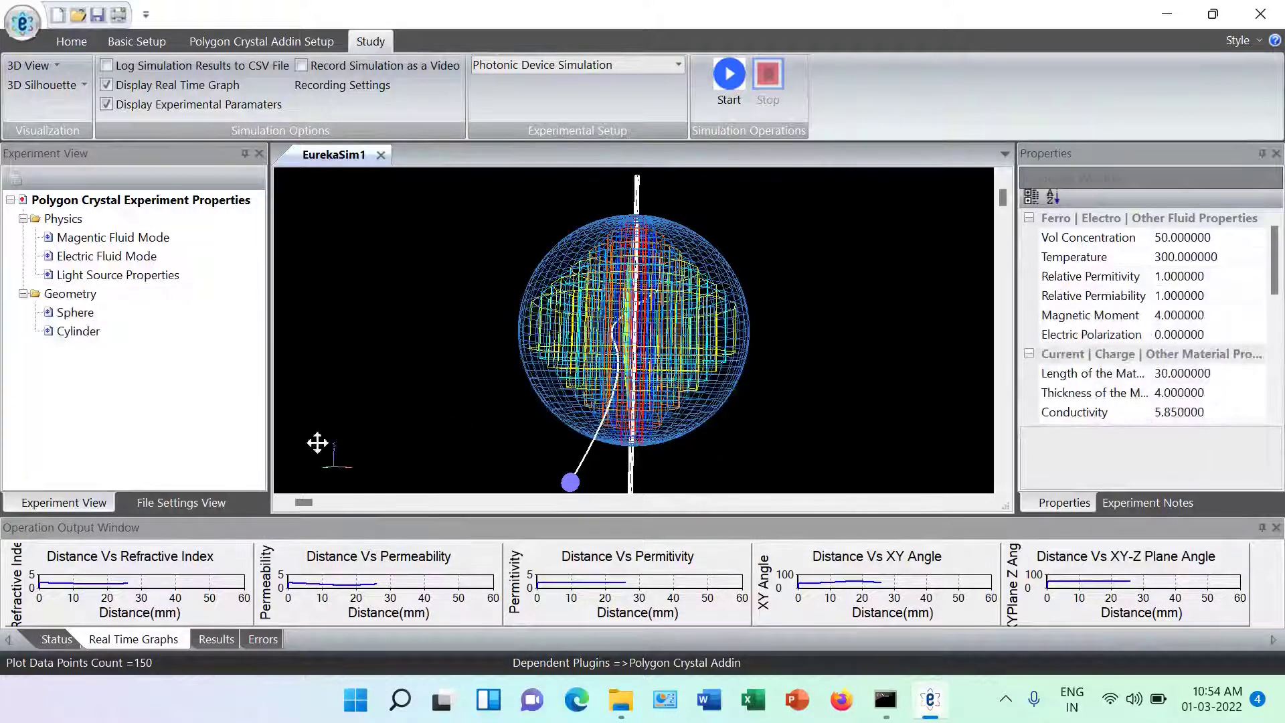
Step: Create a group named Experiment Snapshots under the experiment and simulation file snapshots
click(204, 498)
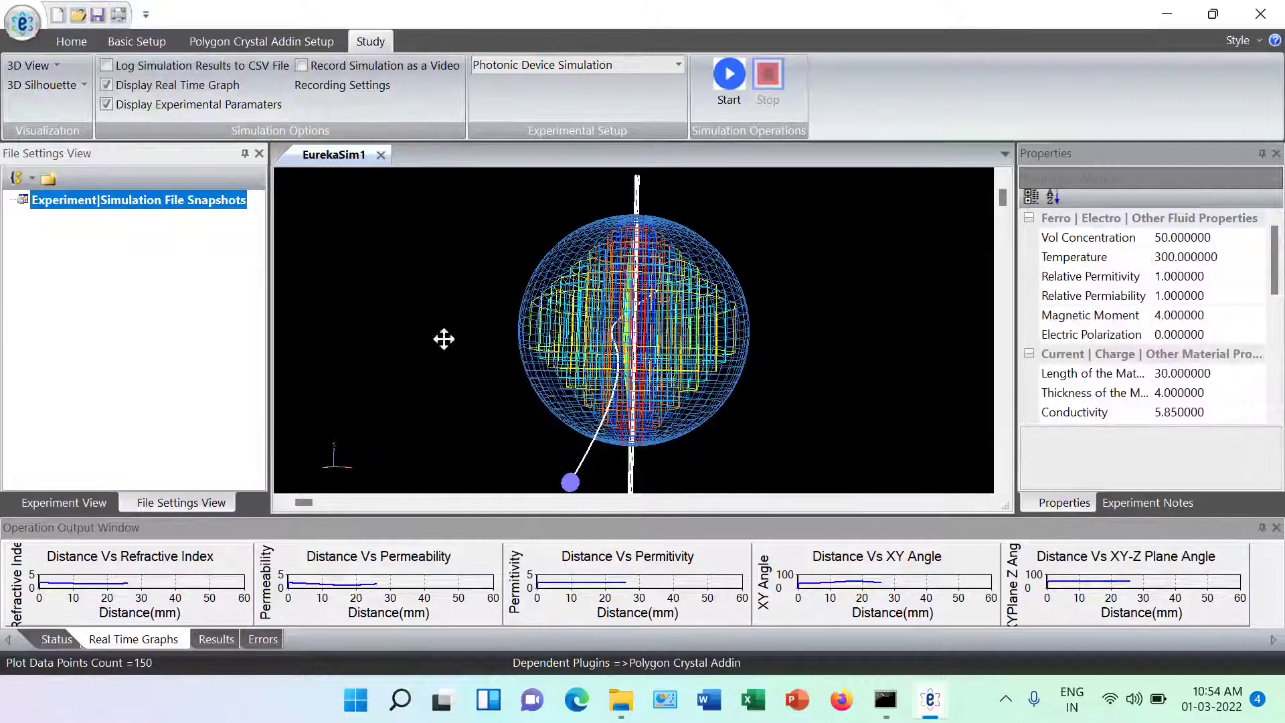
drag(630, 356, 596, 366)
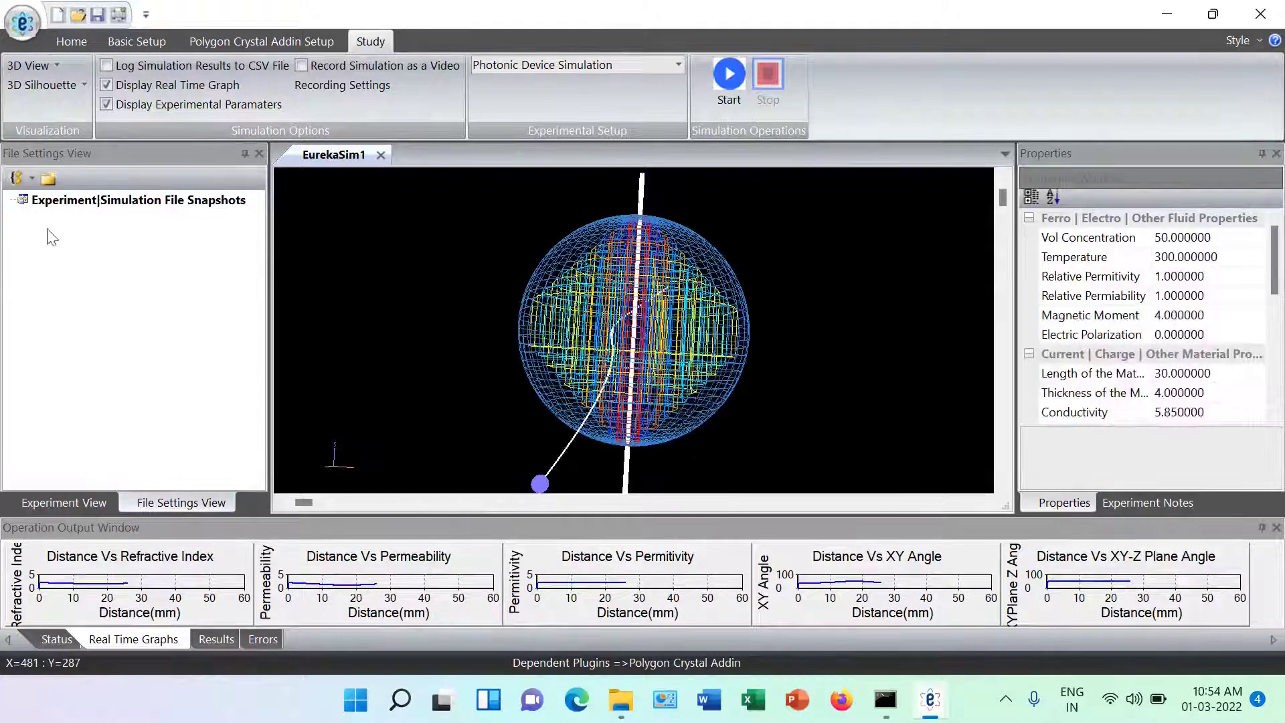
right_click(90, 202)
click(107, 210)
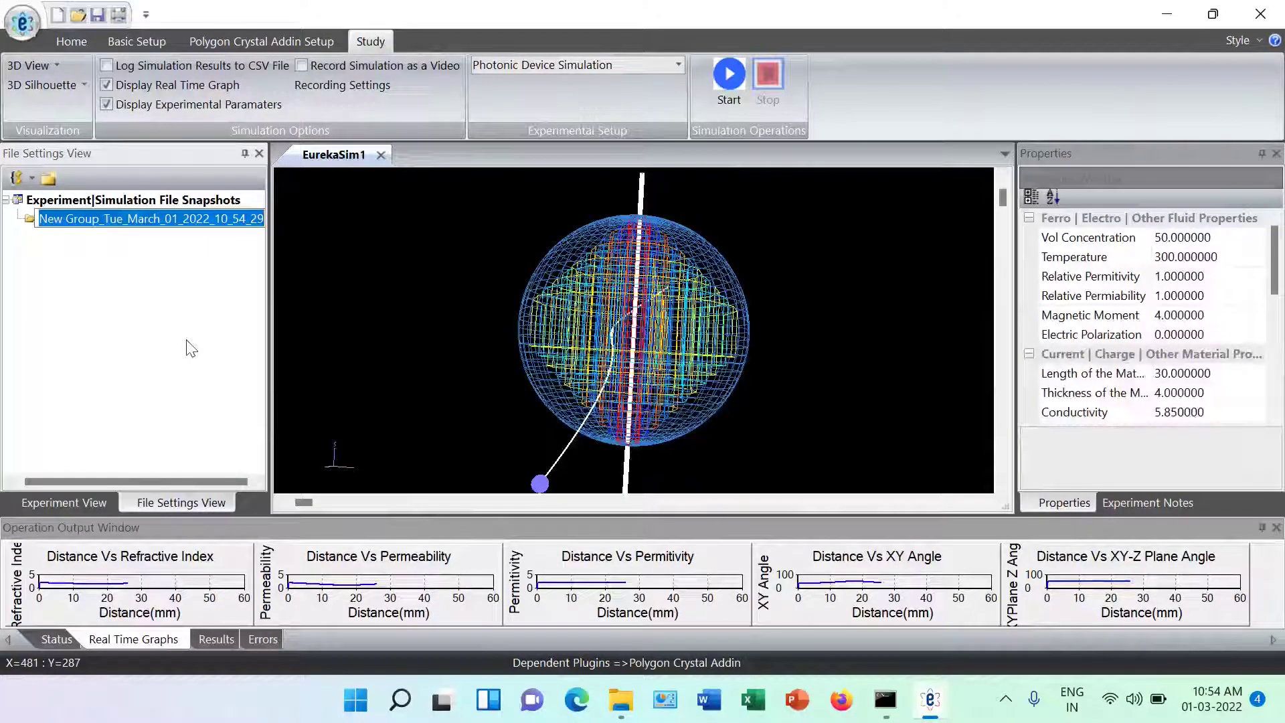
text(Experiment)
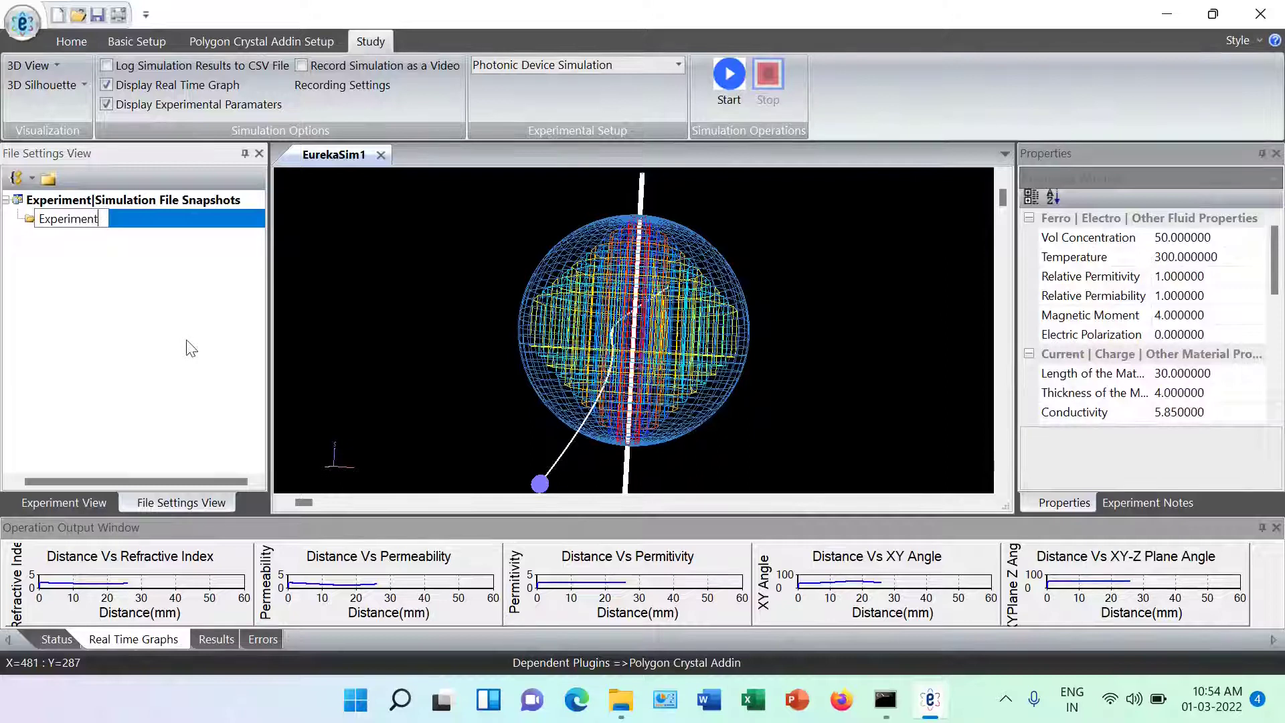
text( Sna)
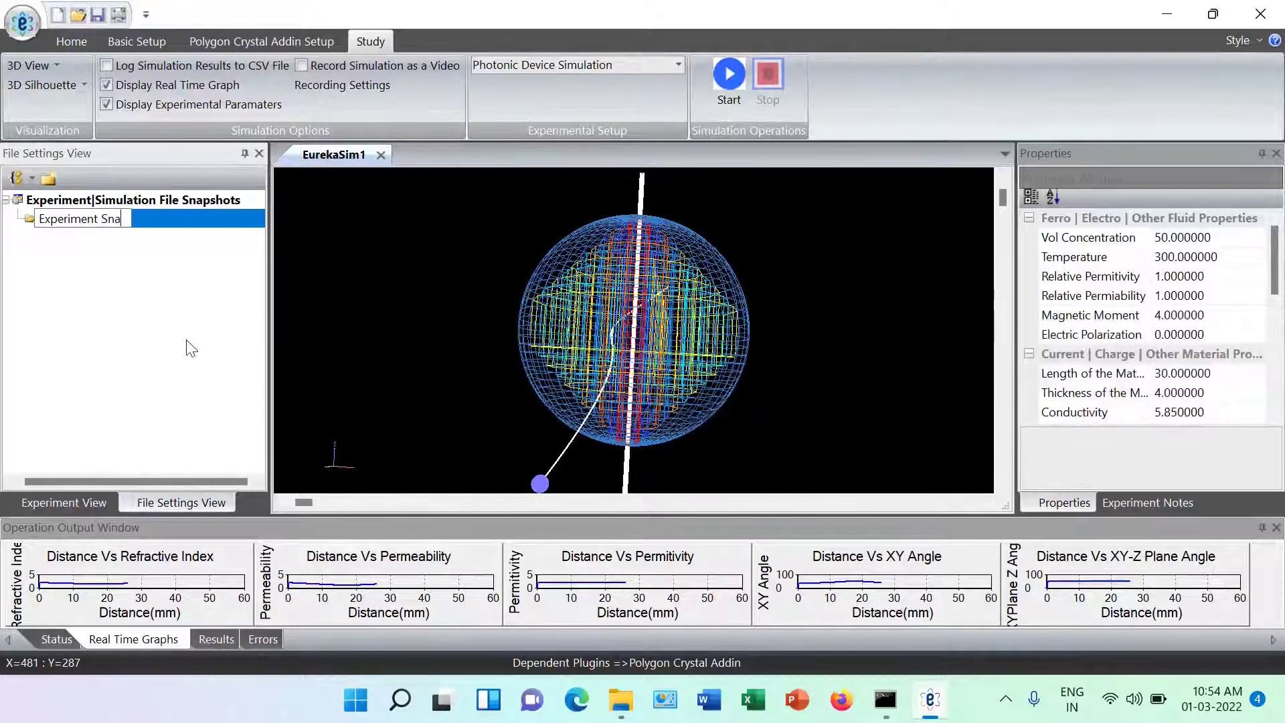
text(ps)
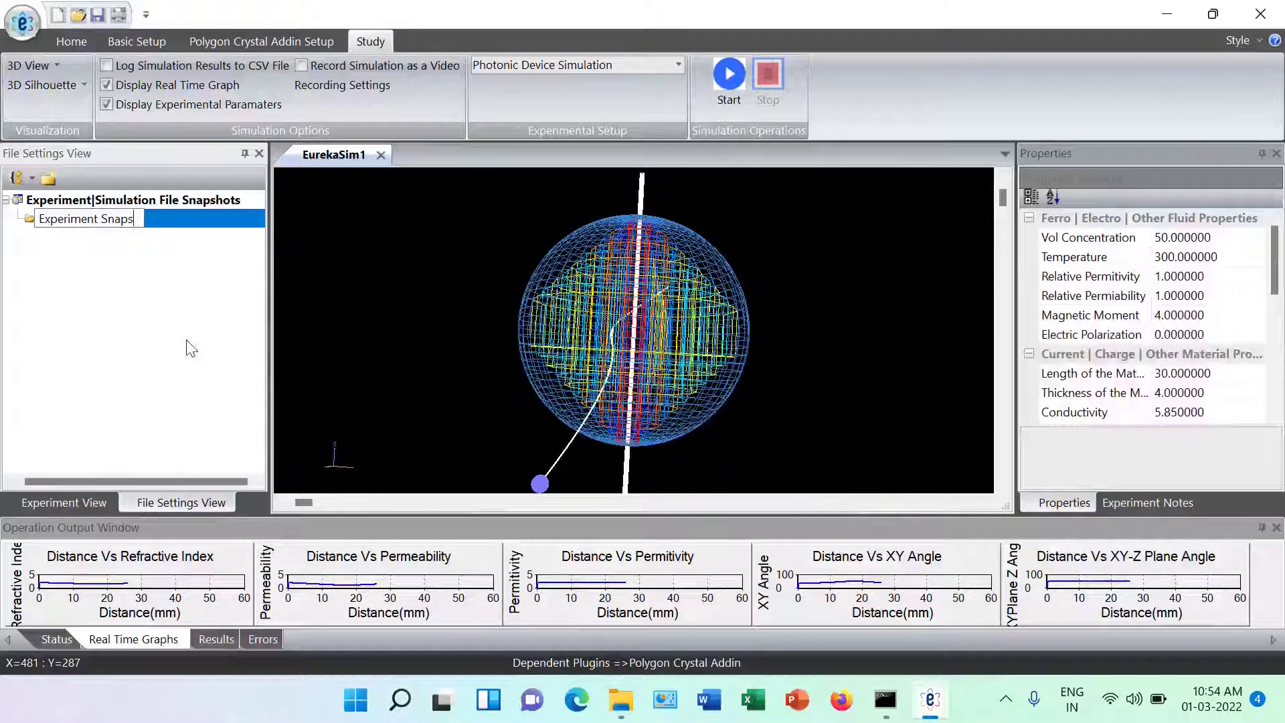
text(hots)
key(Return)
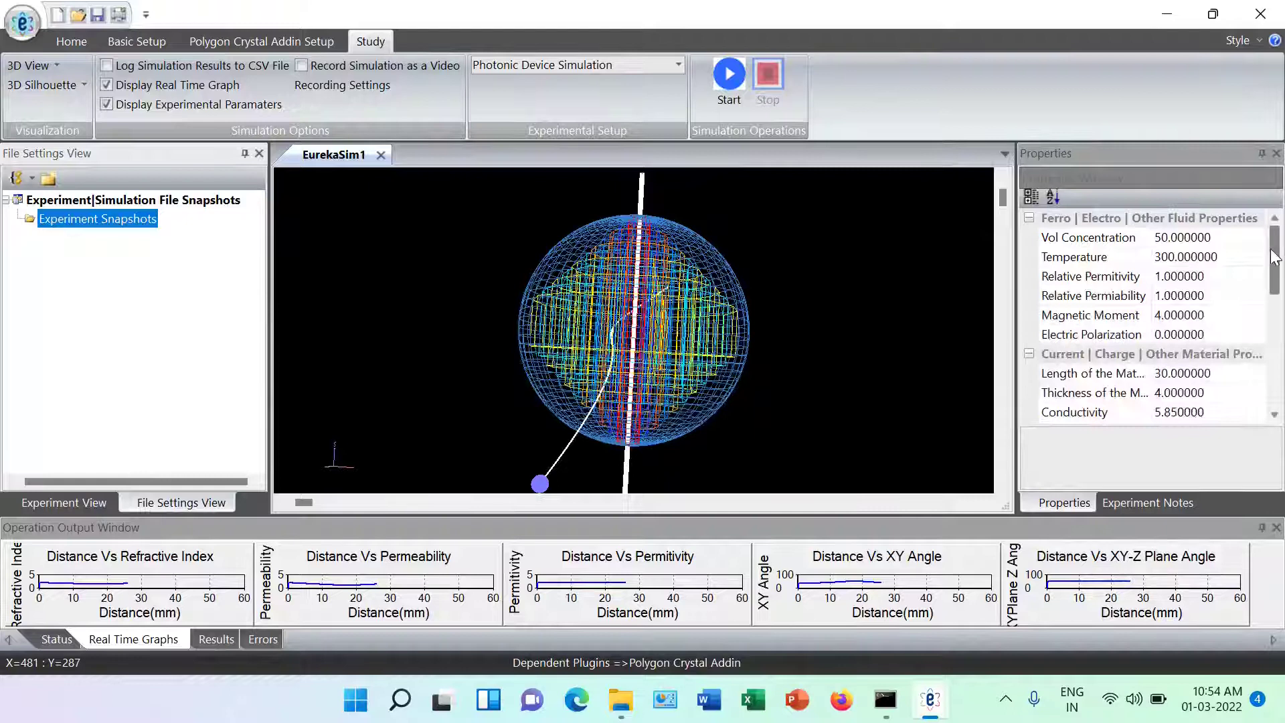
Step: Check the material's Current property, create a snapshot named 200ma in the Experiment Snapshots group, and save the experiment
scroll(1274, 254, down, 2)
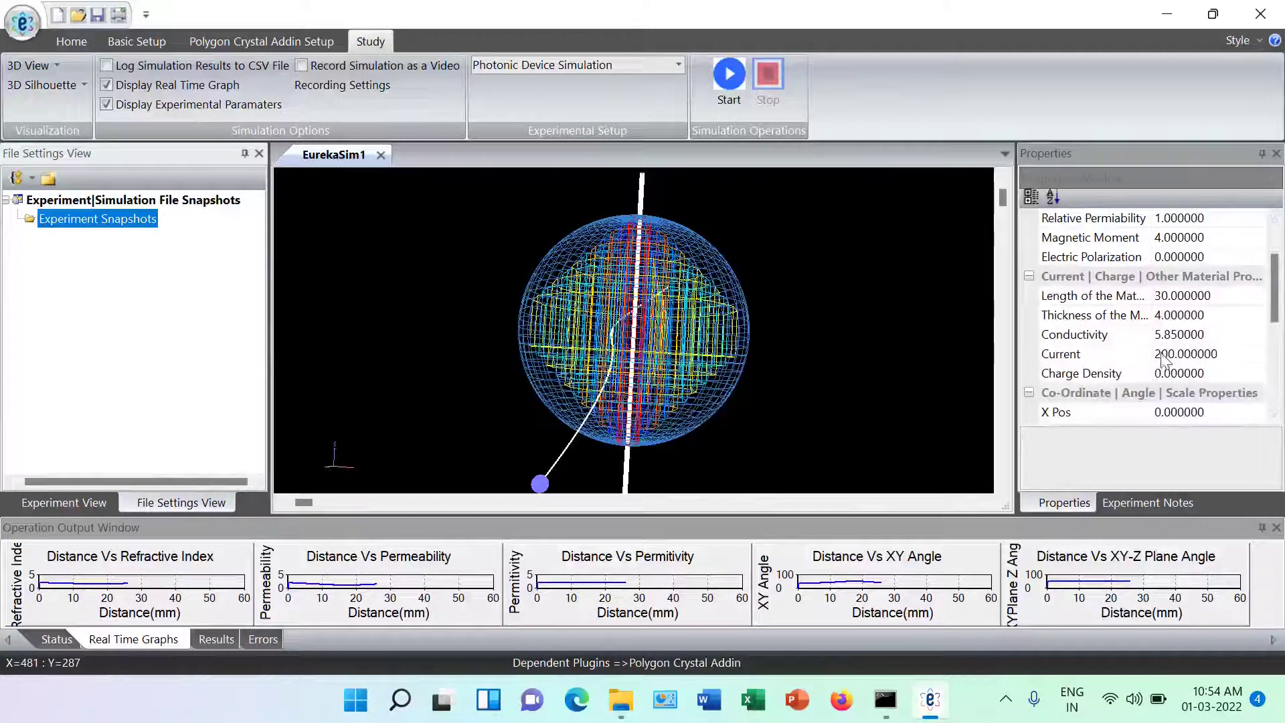
right_click(100, 221)
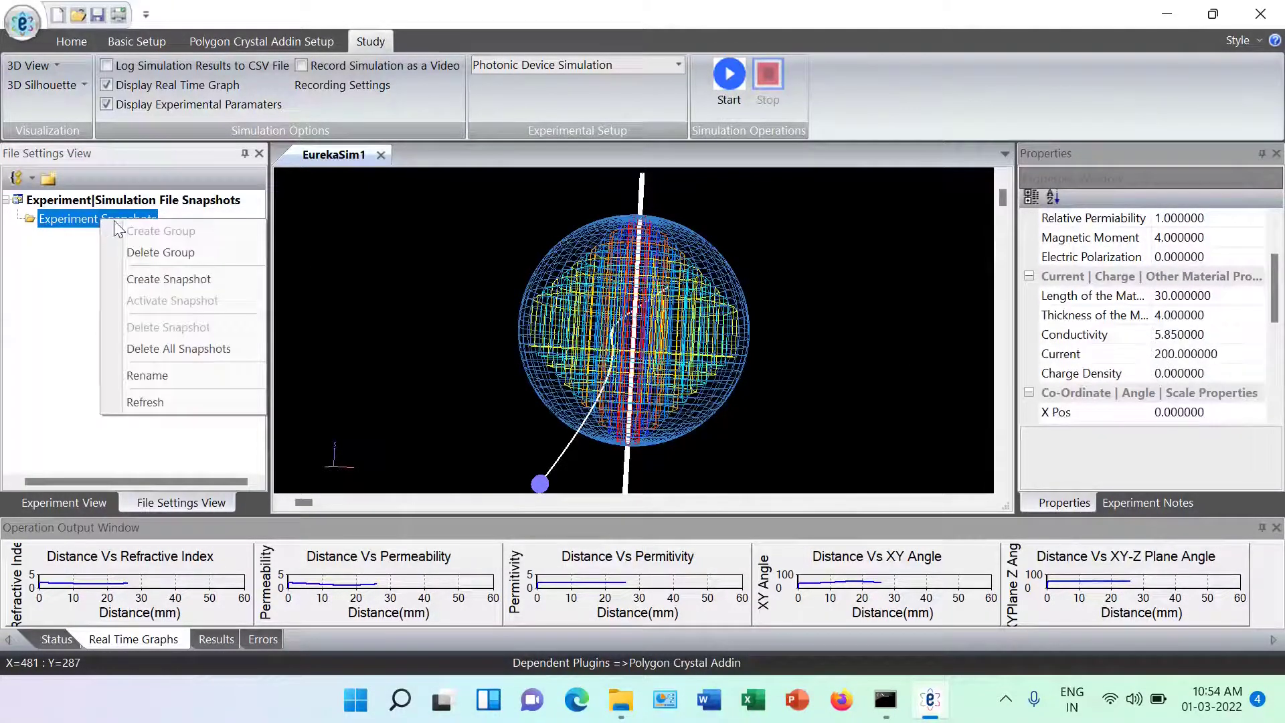
click(154, 279)
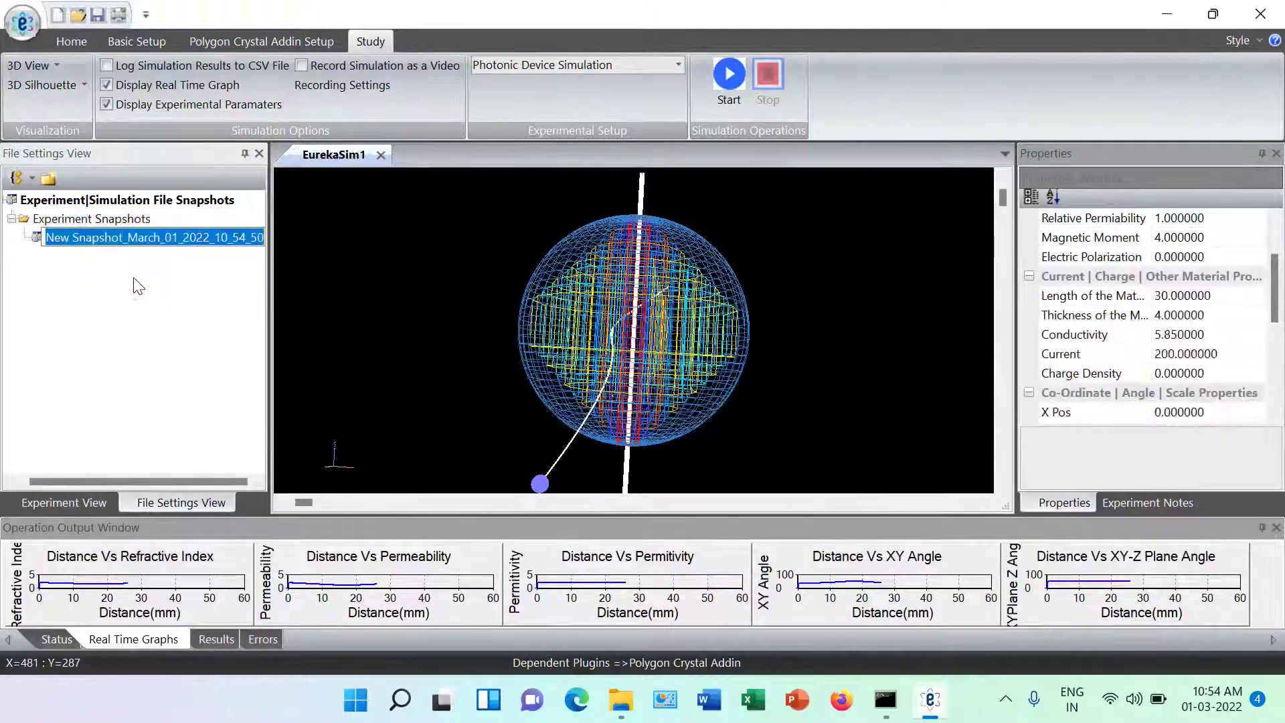
text(200ma)
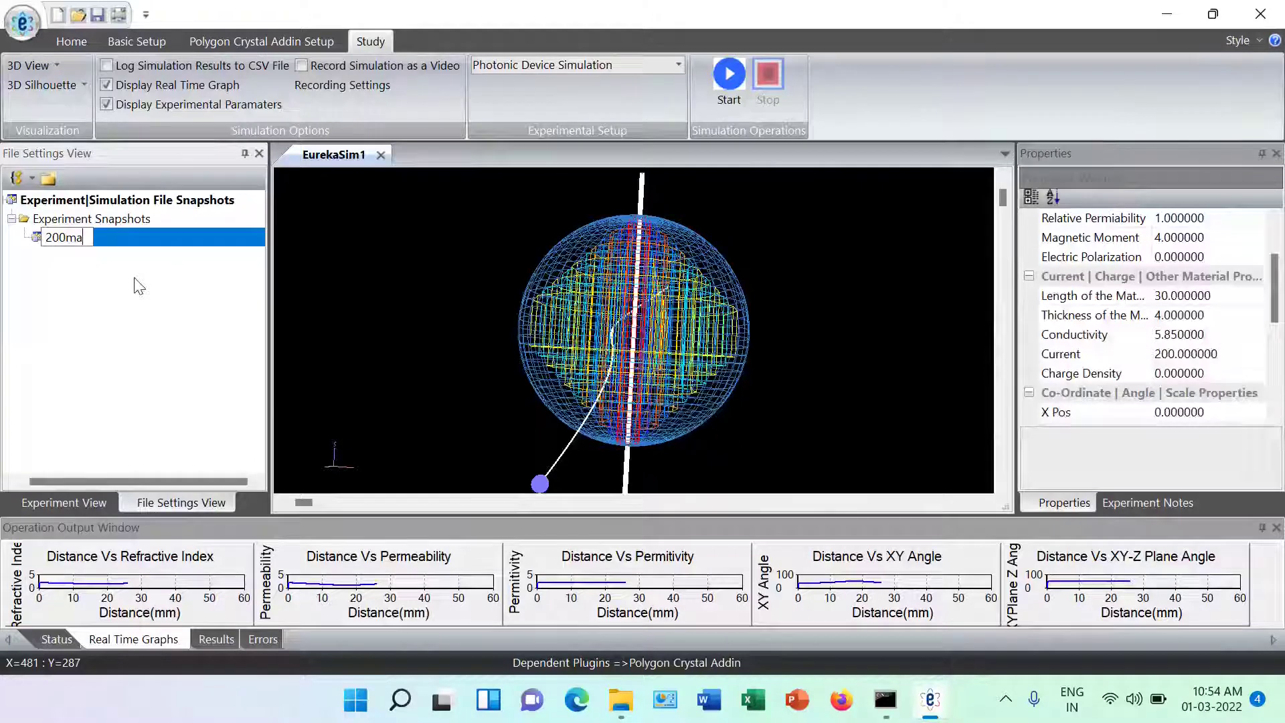
key(Return)
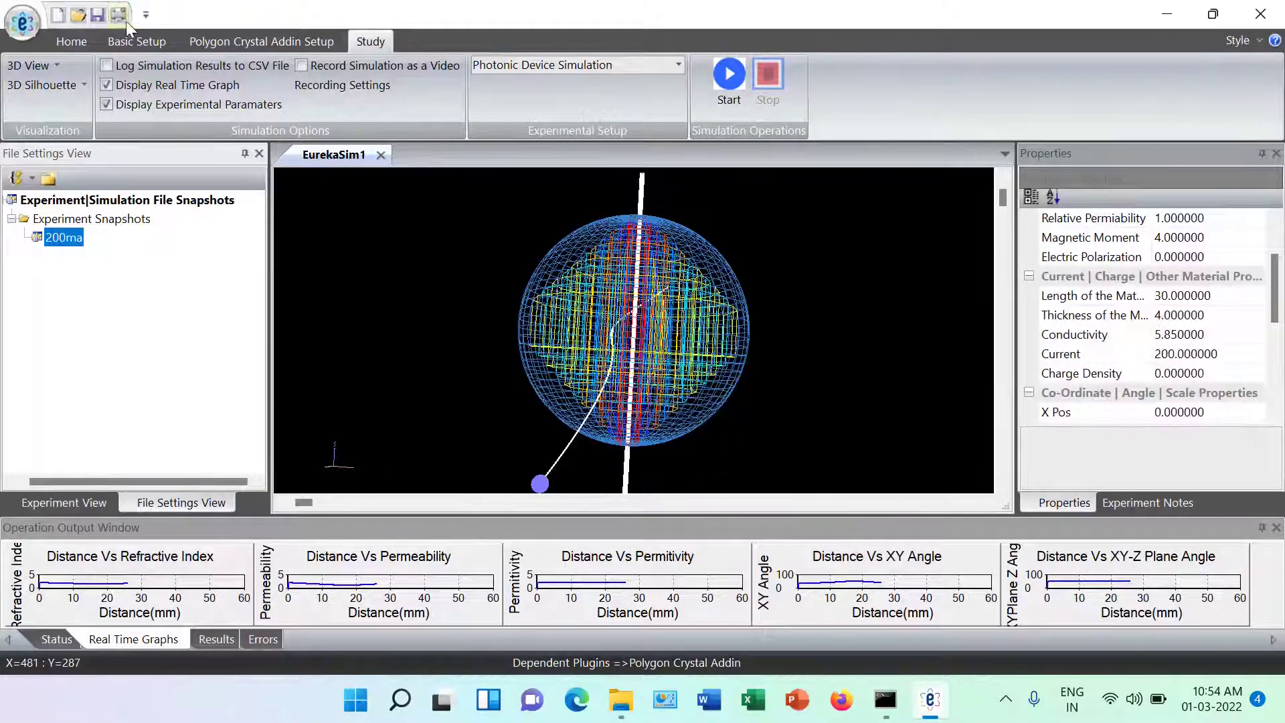
click(94, 14)
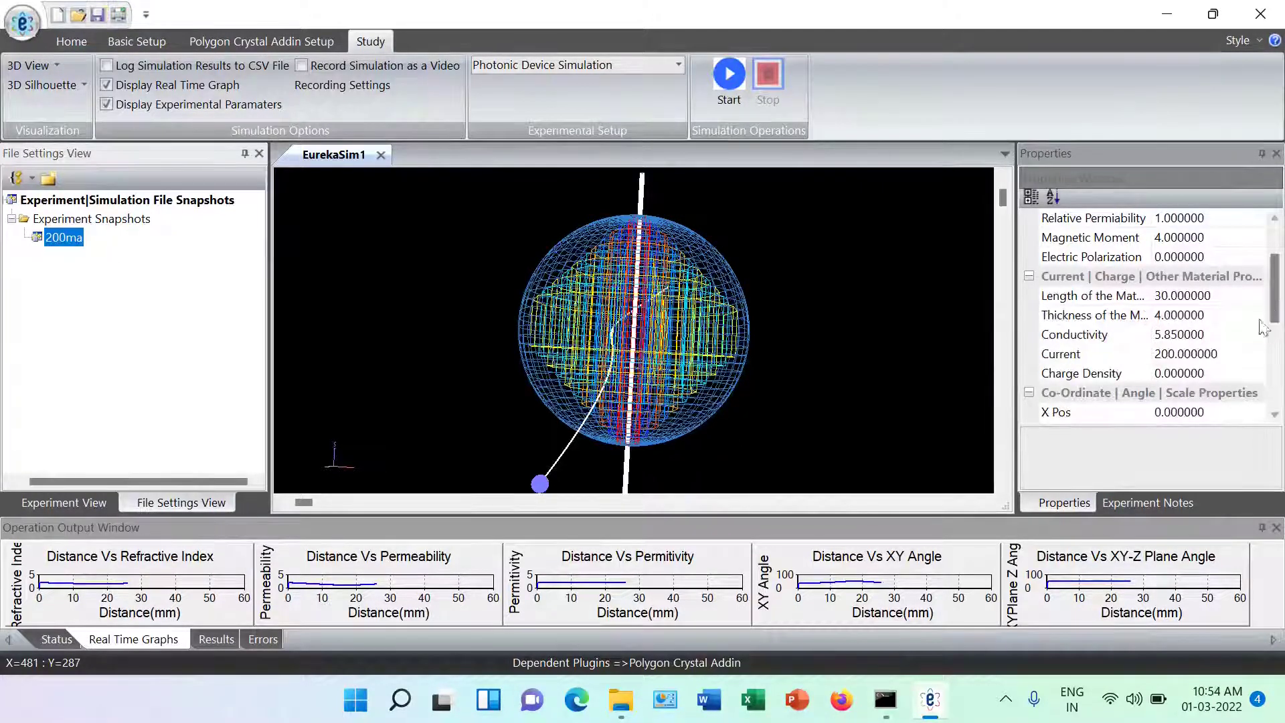
Step: Set the material's Current property to 70 mA
click(1161, 356)
key(BackSpace)
text(7)
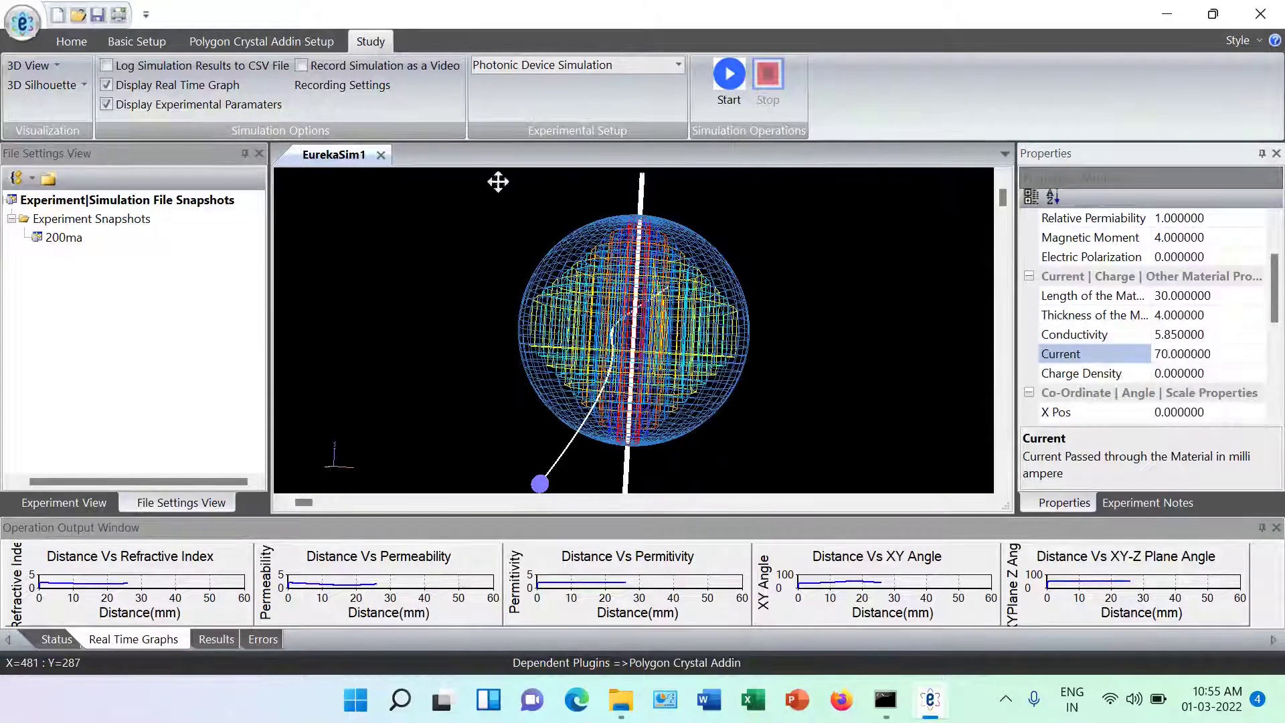
Step: Run the photonic device simulation with the new current, view the light path through the sphere from several angles, and stop it
click(731, 106)
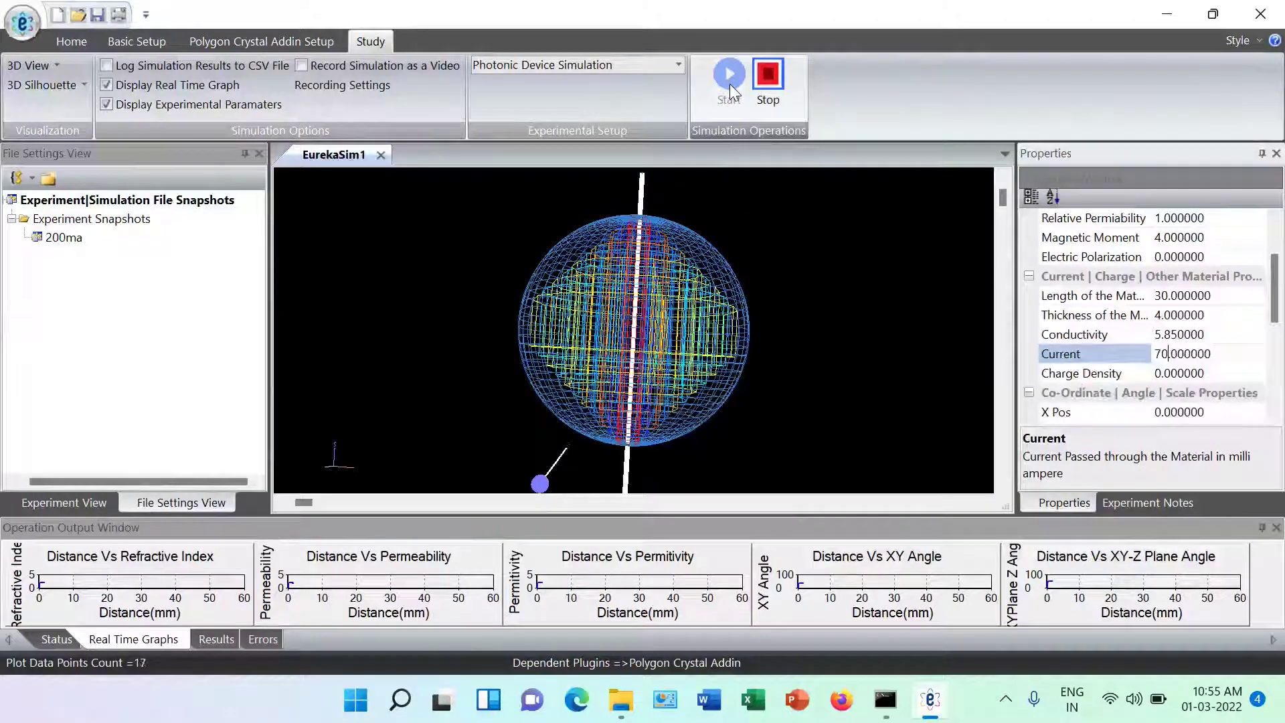
drag(616, 256, 604, 409)
drag(649, 341, 788, 336)
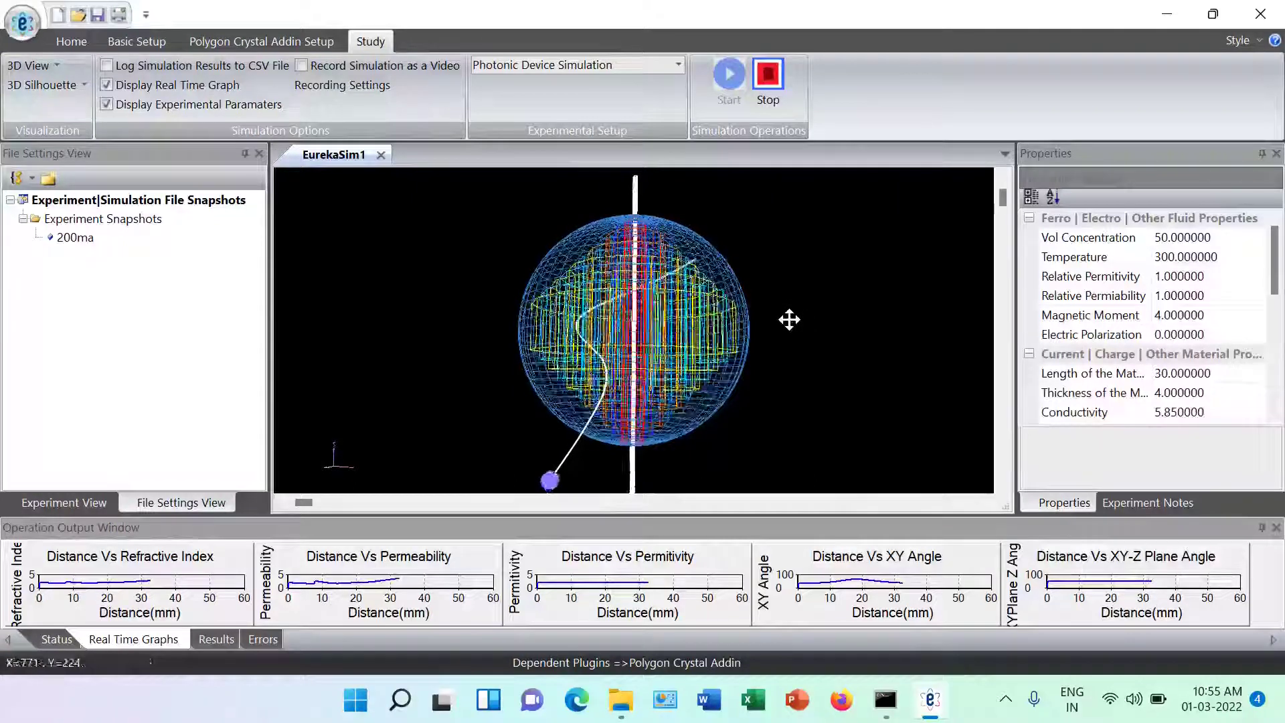
click(770, 87)
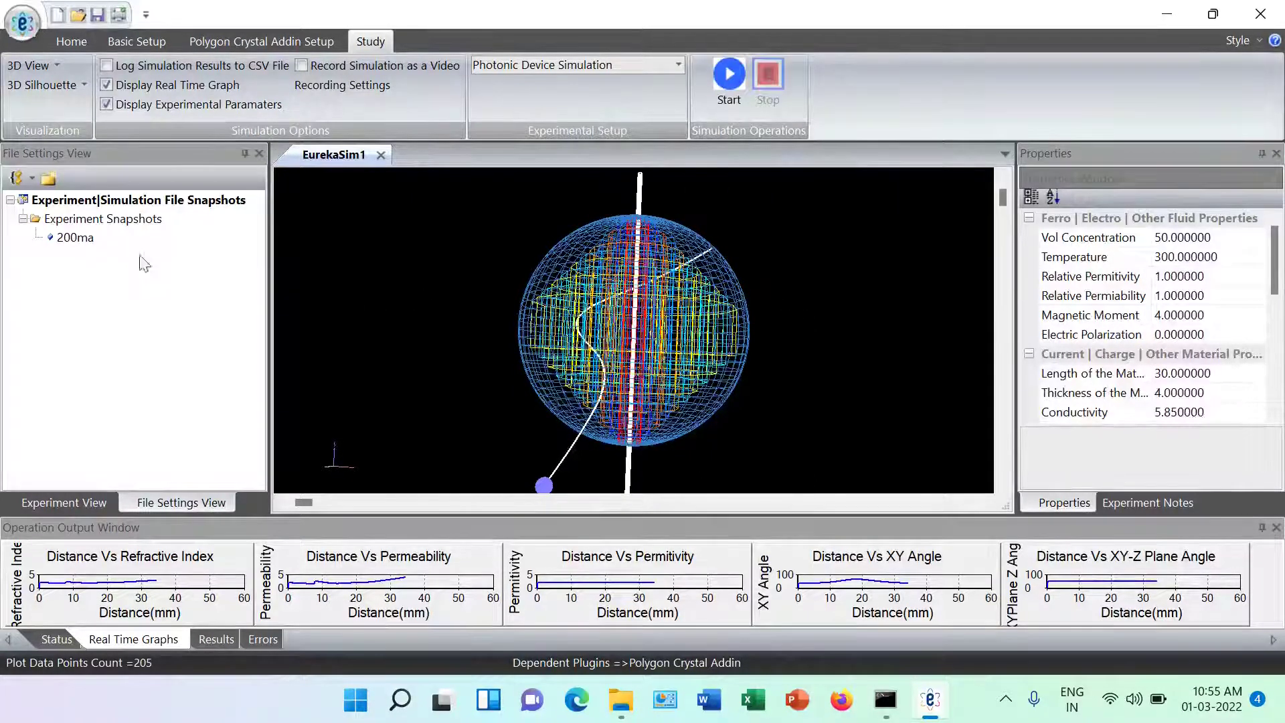
Step: Create a second snapshot named 70ma in the Experiment Snapshots group
right_click(93, 221)
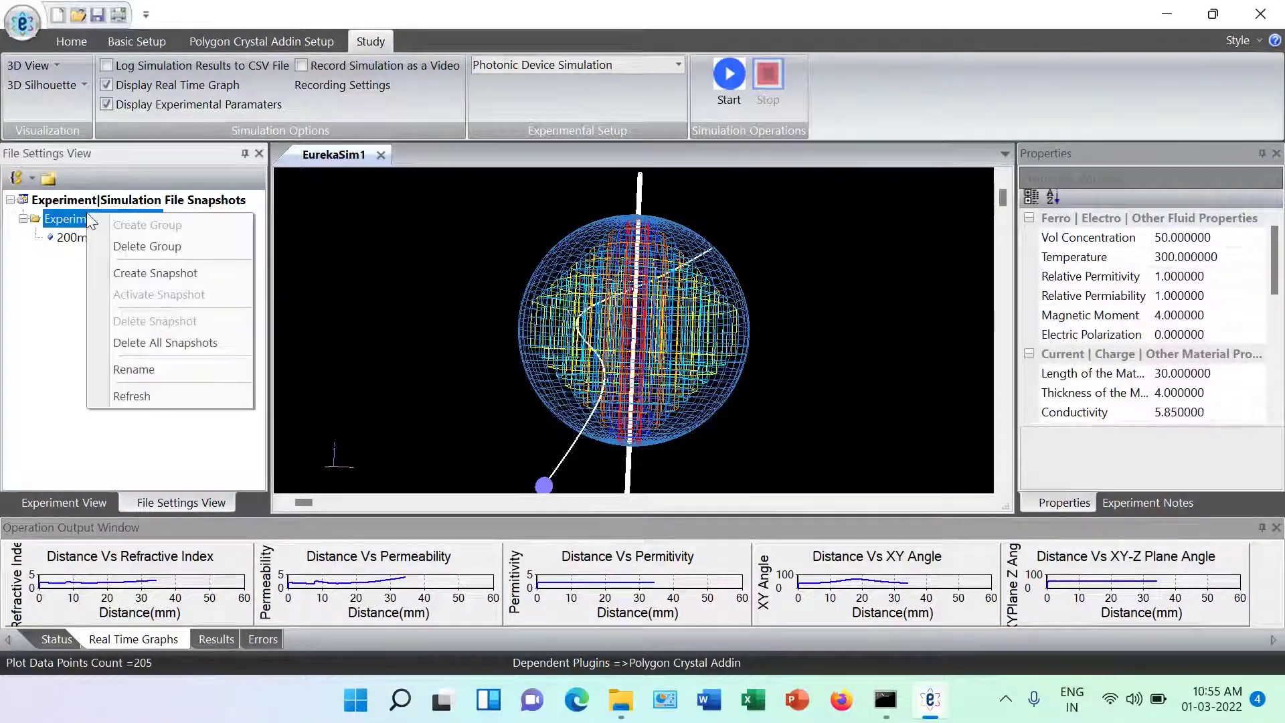
click(143, 271)
text(70ma)
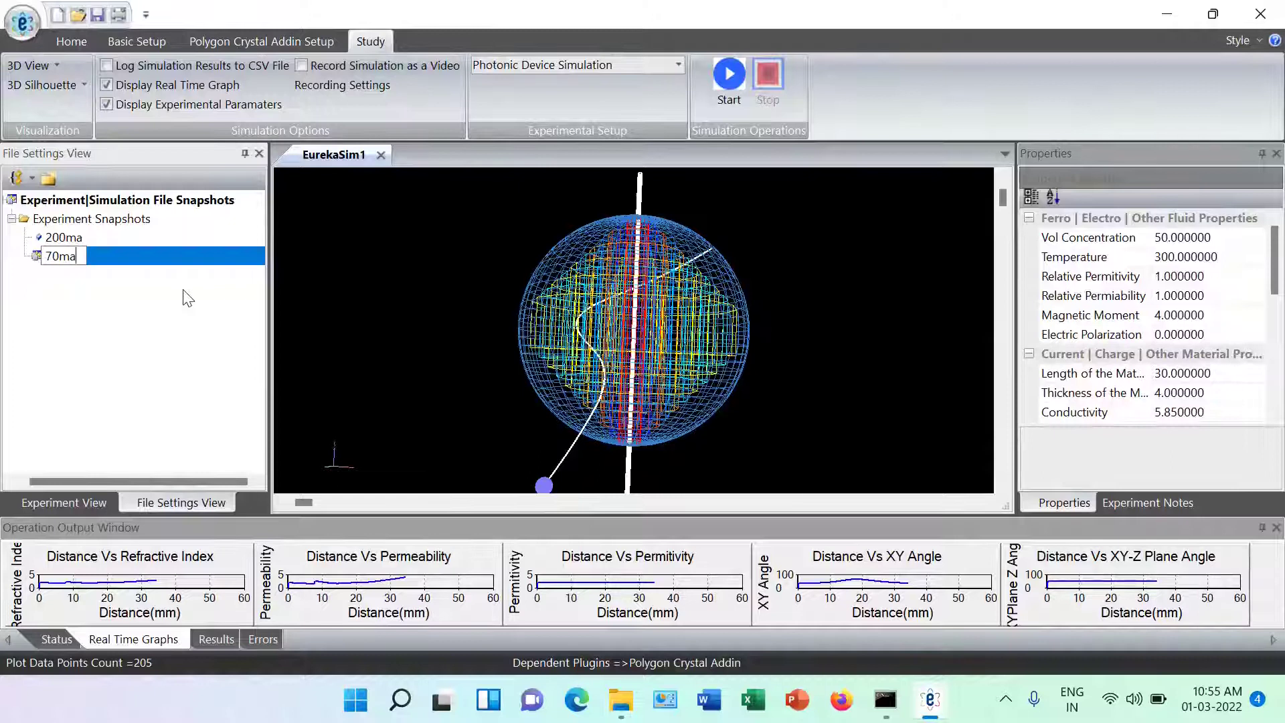
key(Return)
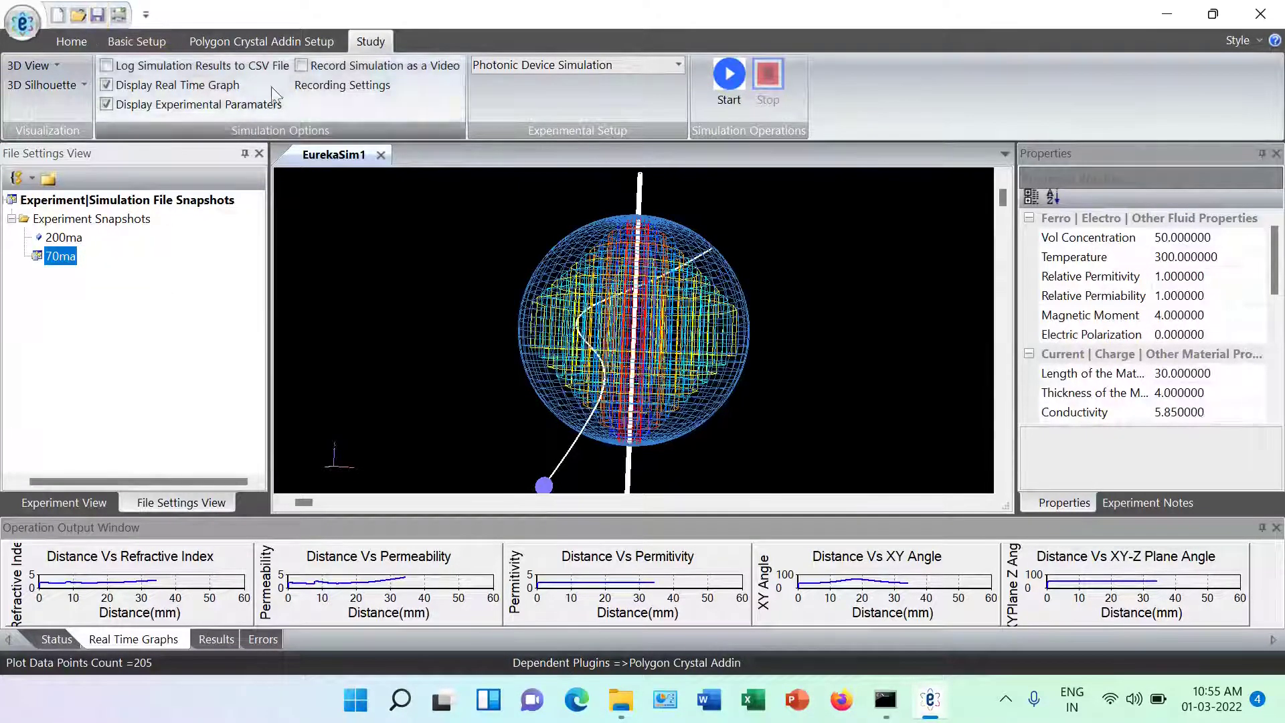
Step: Close EurekaSim and start it again from the desktop to reload the experiment with its snapshots
click(1257, 19)
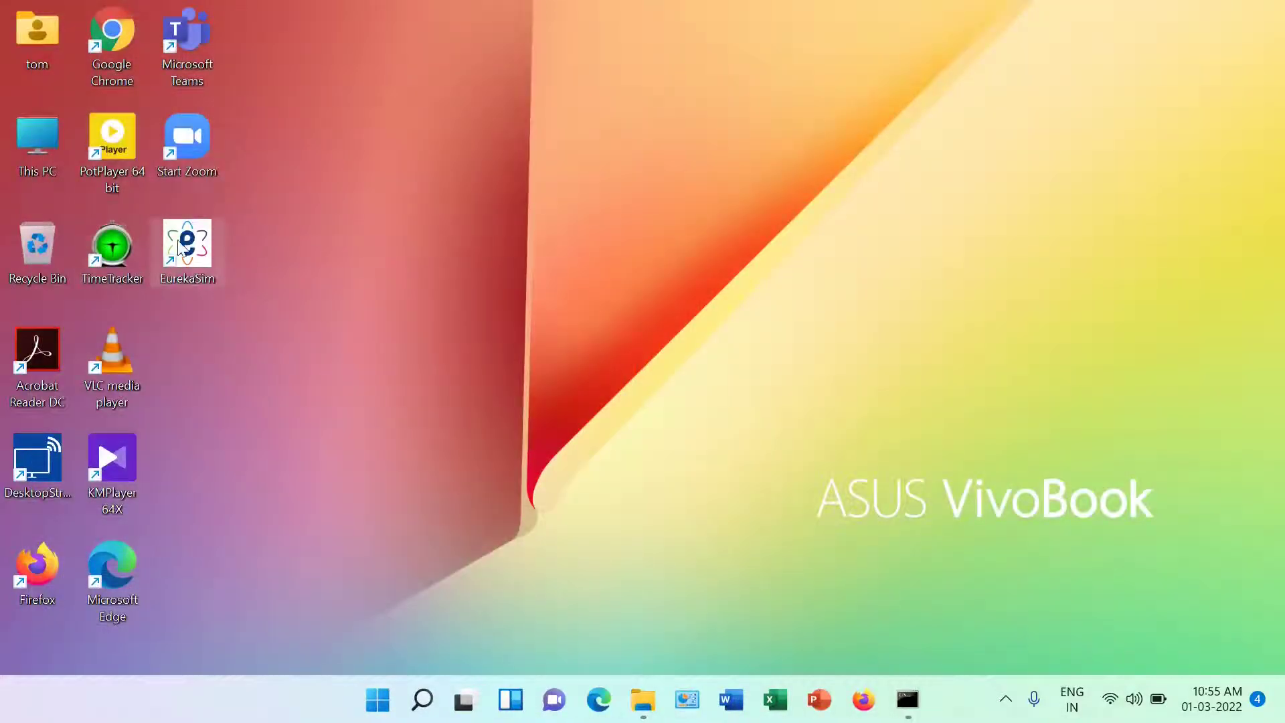
double_click(181, 245)
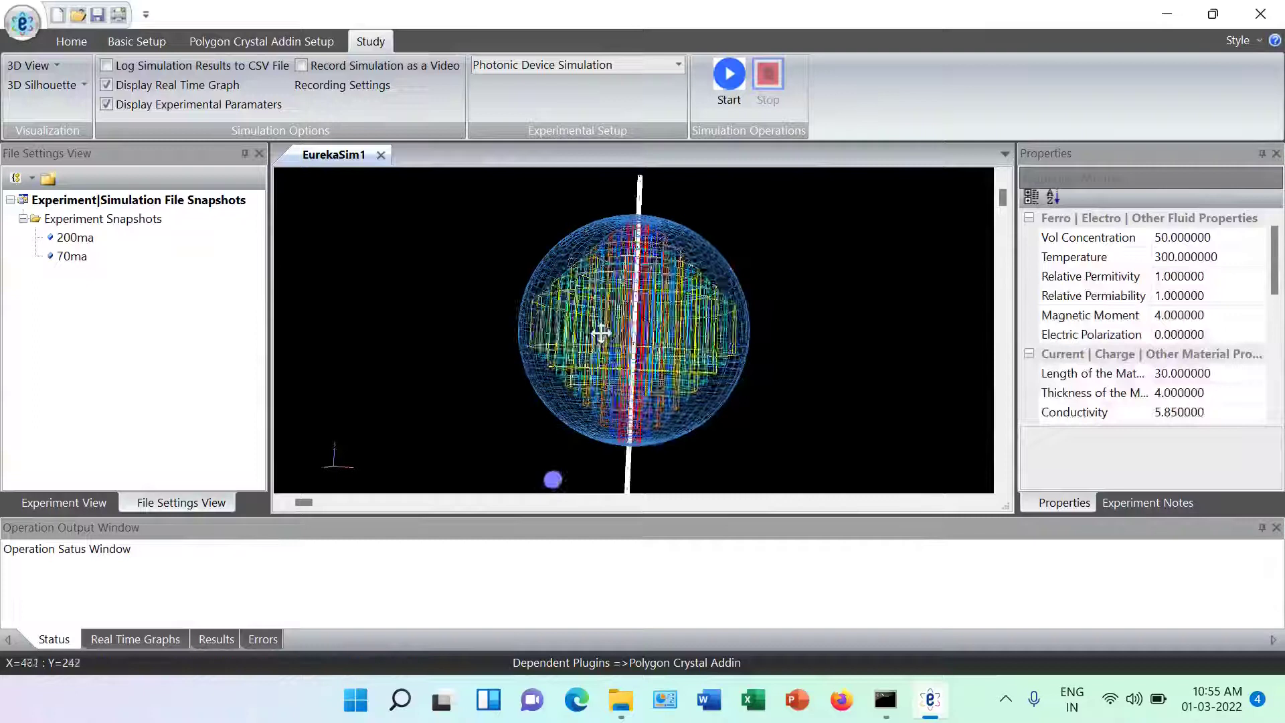
Step: Activate the 200ma snapshot, check its Current property, and run the simulation until the light path crosses the sphere, stopping it there
click(75, 238)
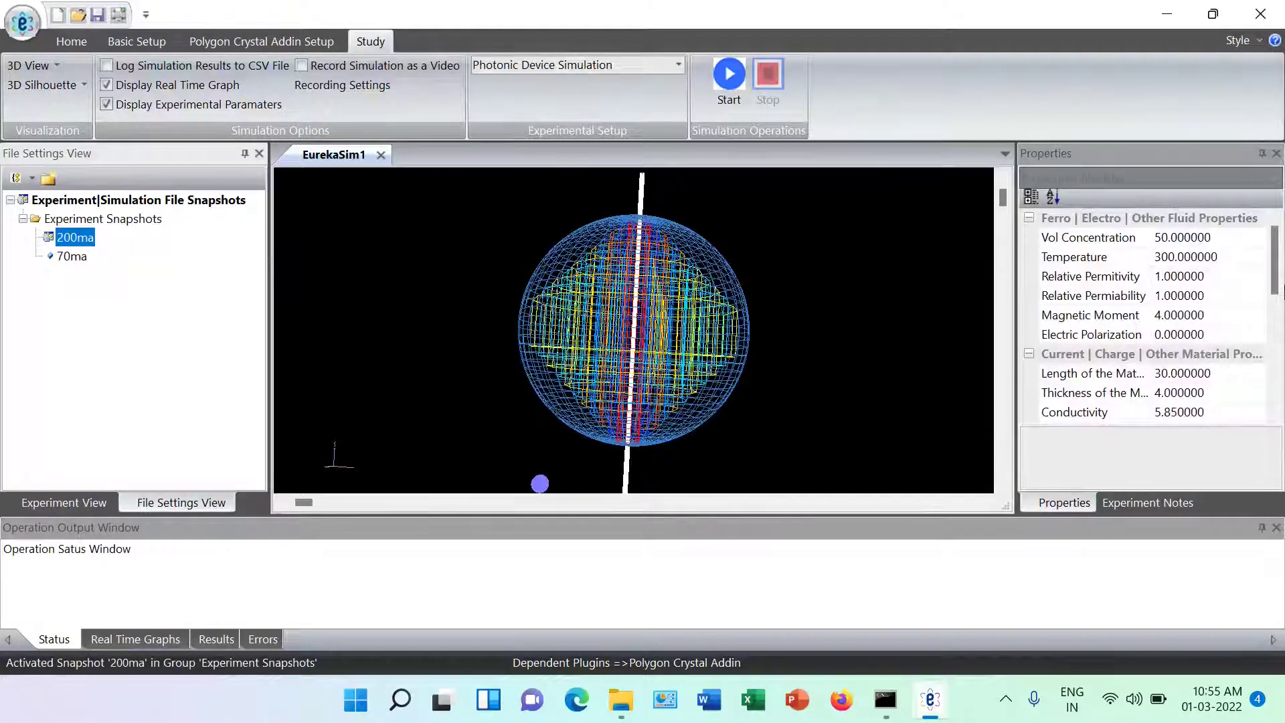
scroll(1277, 287, down, 1)
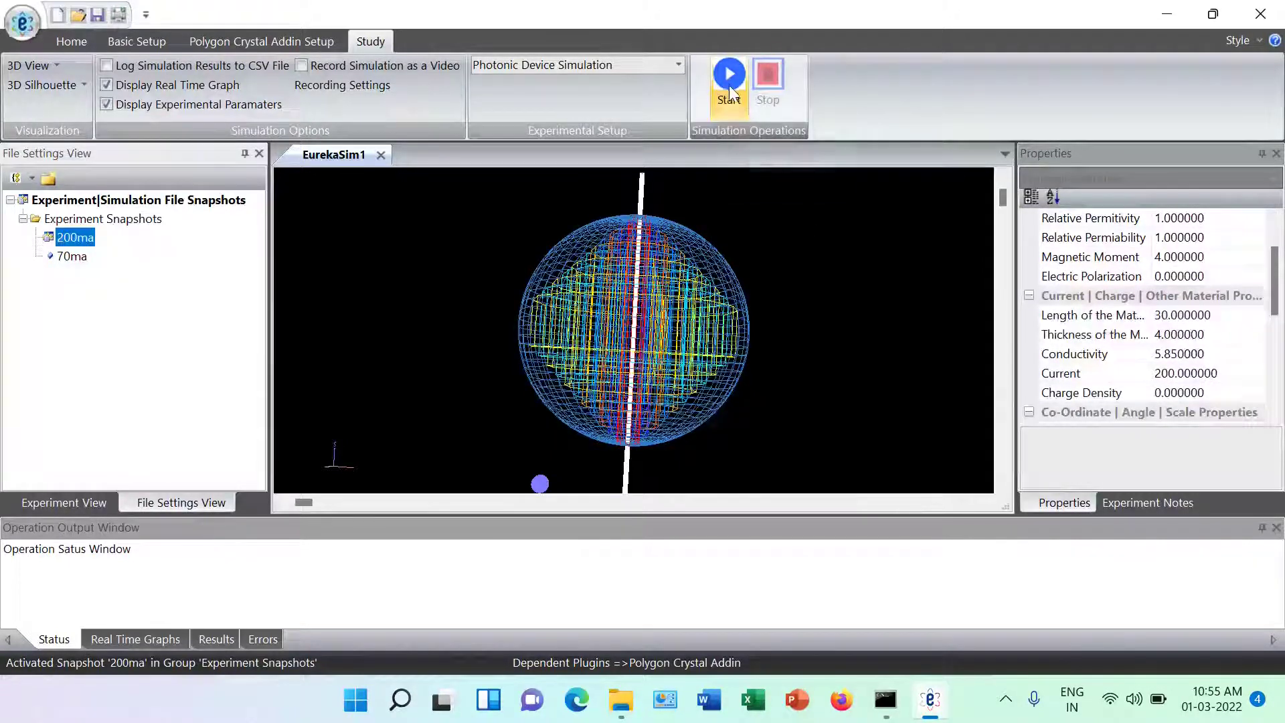
click(729, 81)
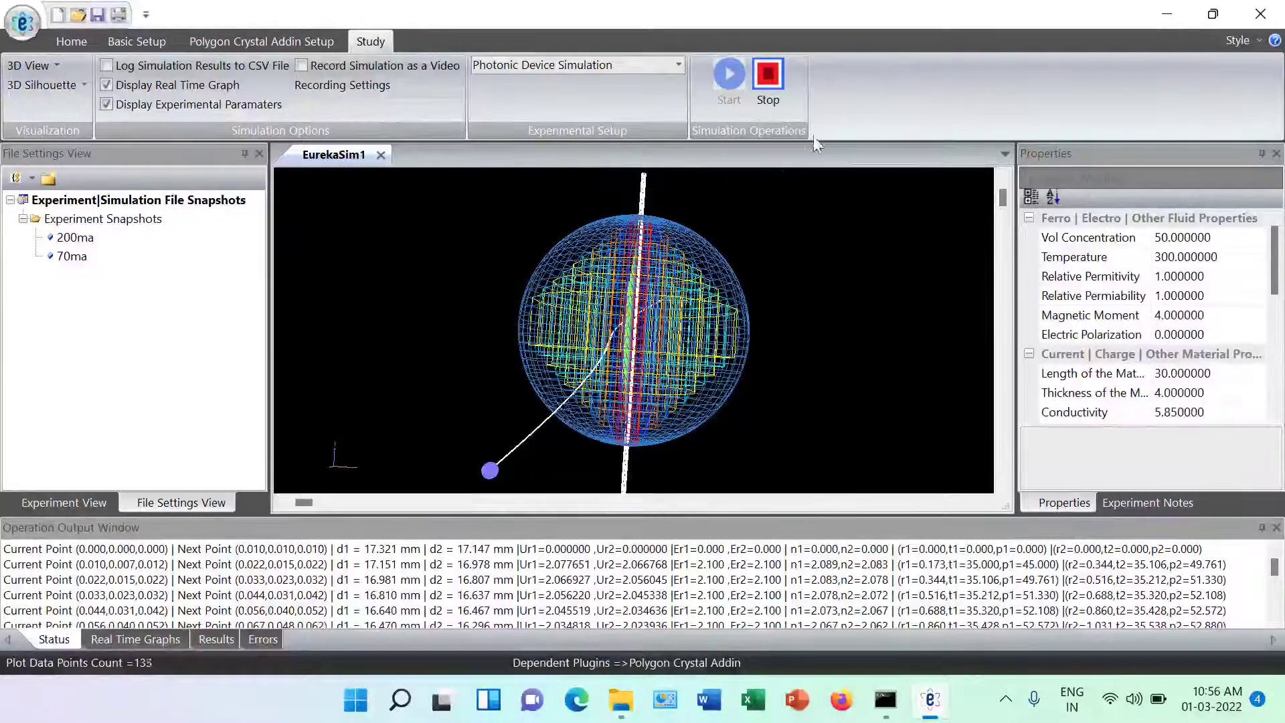
click(768, 83)
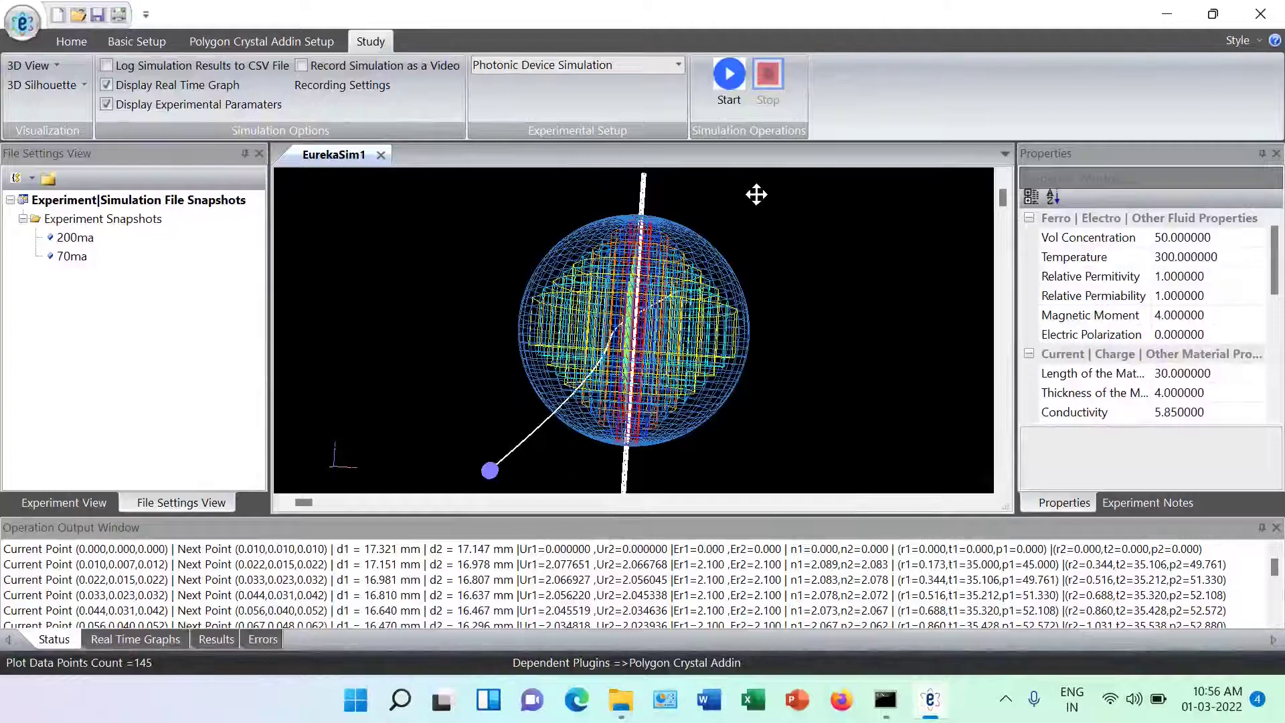
Step: Activate the 70ma snapshot, check its Current property, run the simulation while inspecting the light path, and stop it
double_click(72, 255)
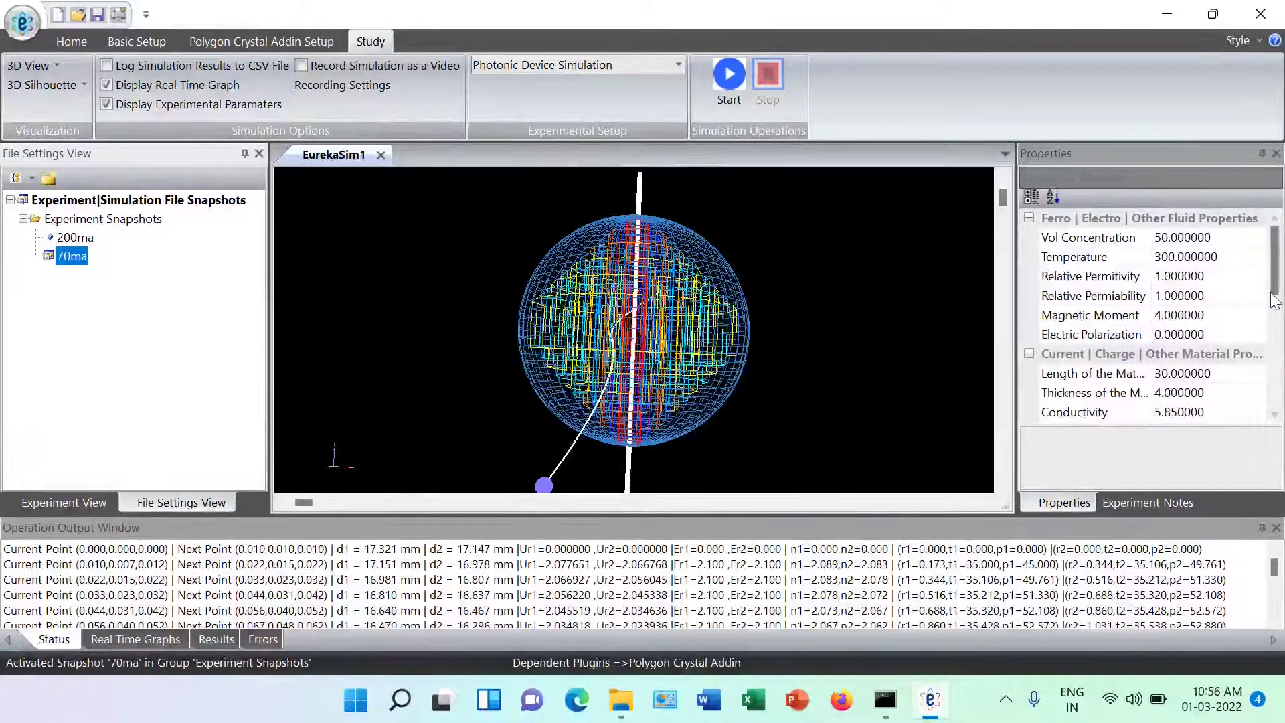
scroll(1272, 301, down, 2)
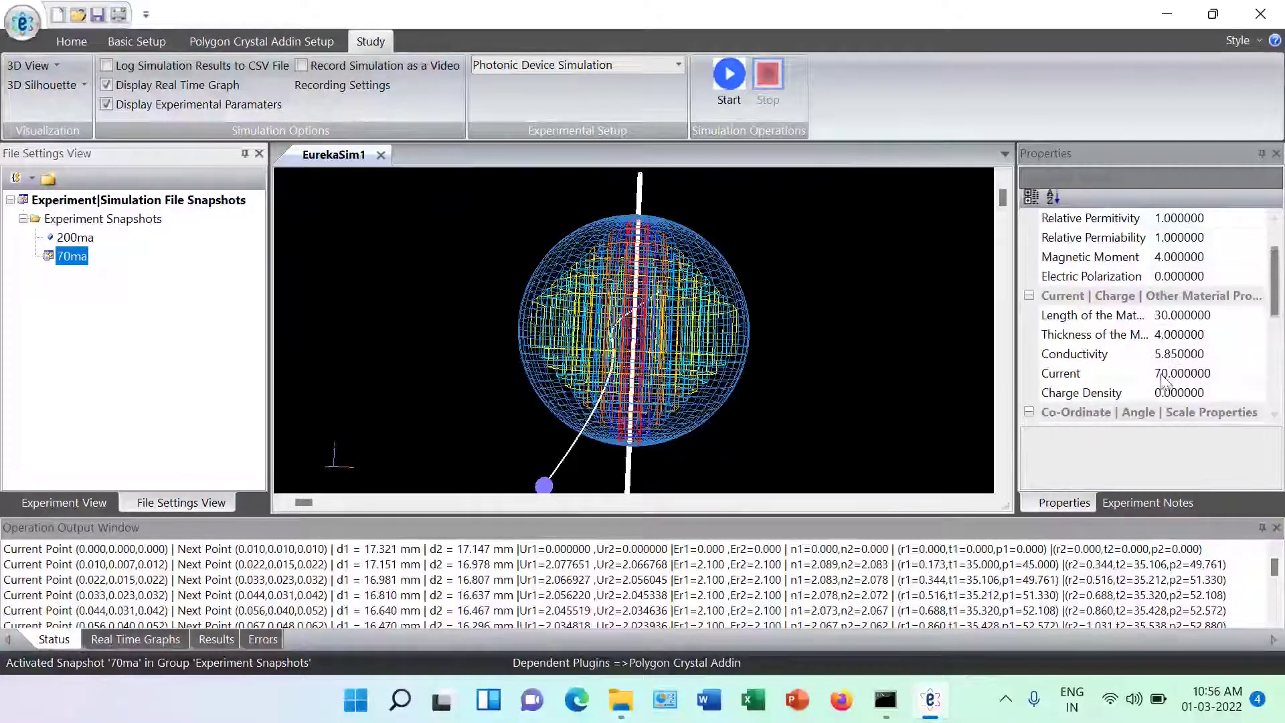
click(730, 75)
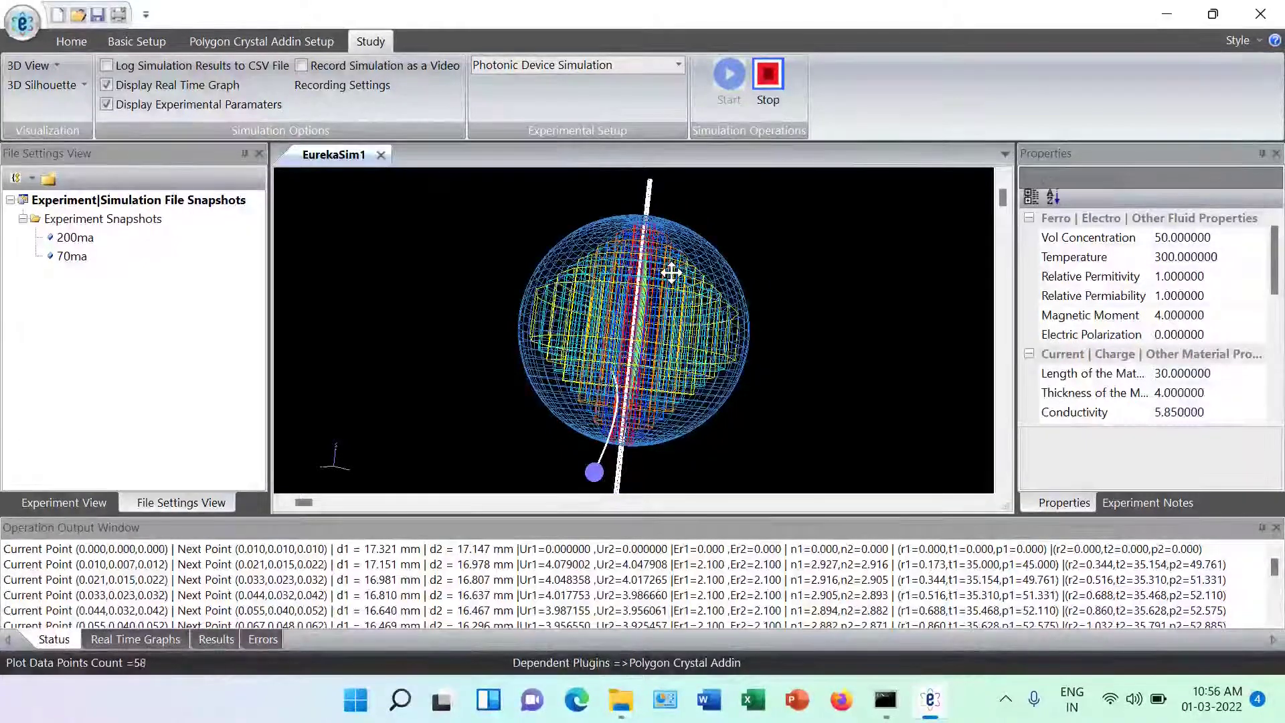
drag(671, 273, 705, 226)
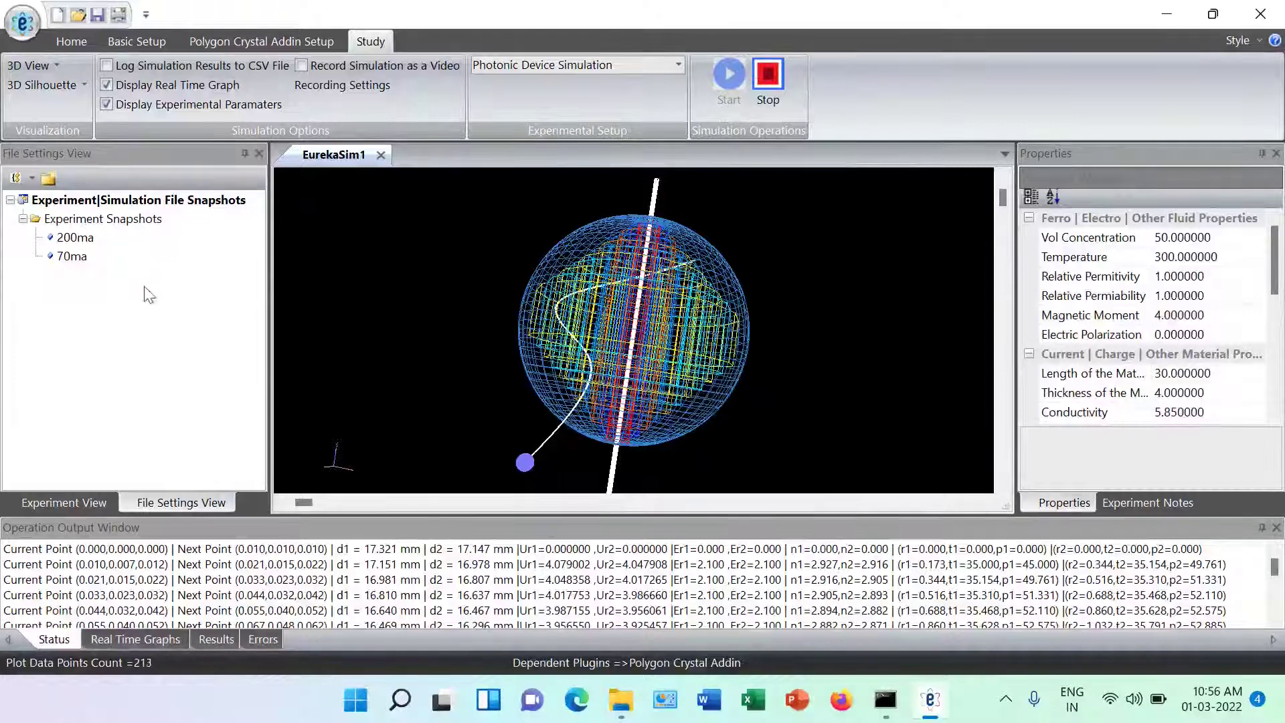
mouse_move(627, 289)
mouse_down()
mouse_move(637, 299)
mouse_move(640, 279)
mouse_up()
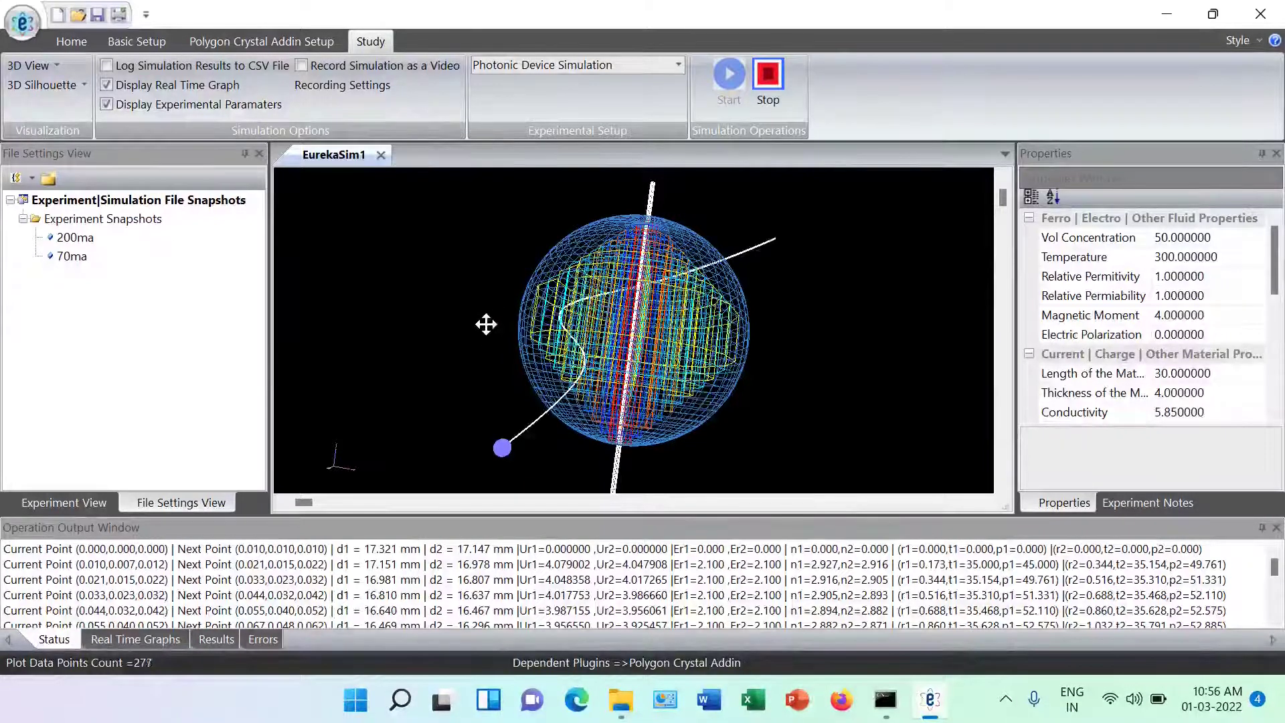
click(770, 83)
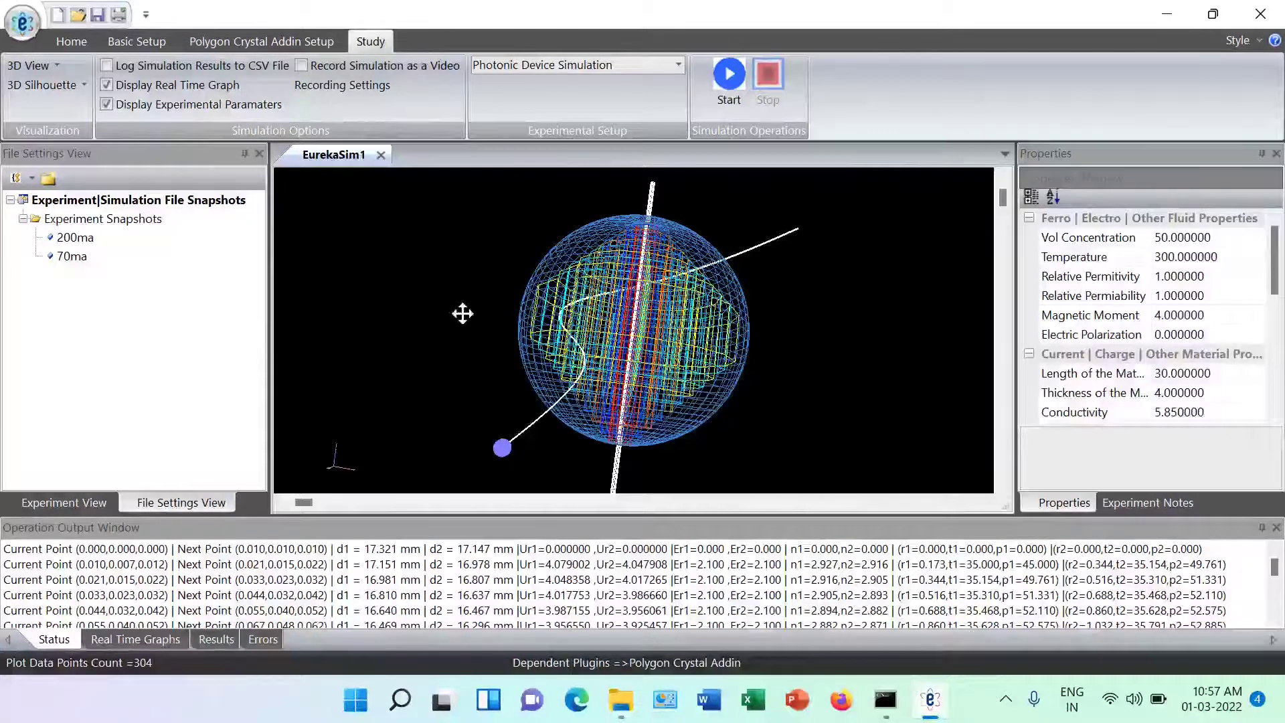
Step: Rotate the view of the light path and examine the point-by-point d1, refractive index and angle values in the status output
drag(658, 284, 573, 279)
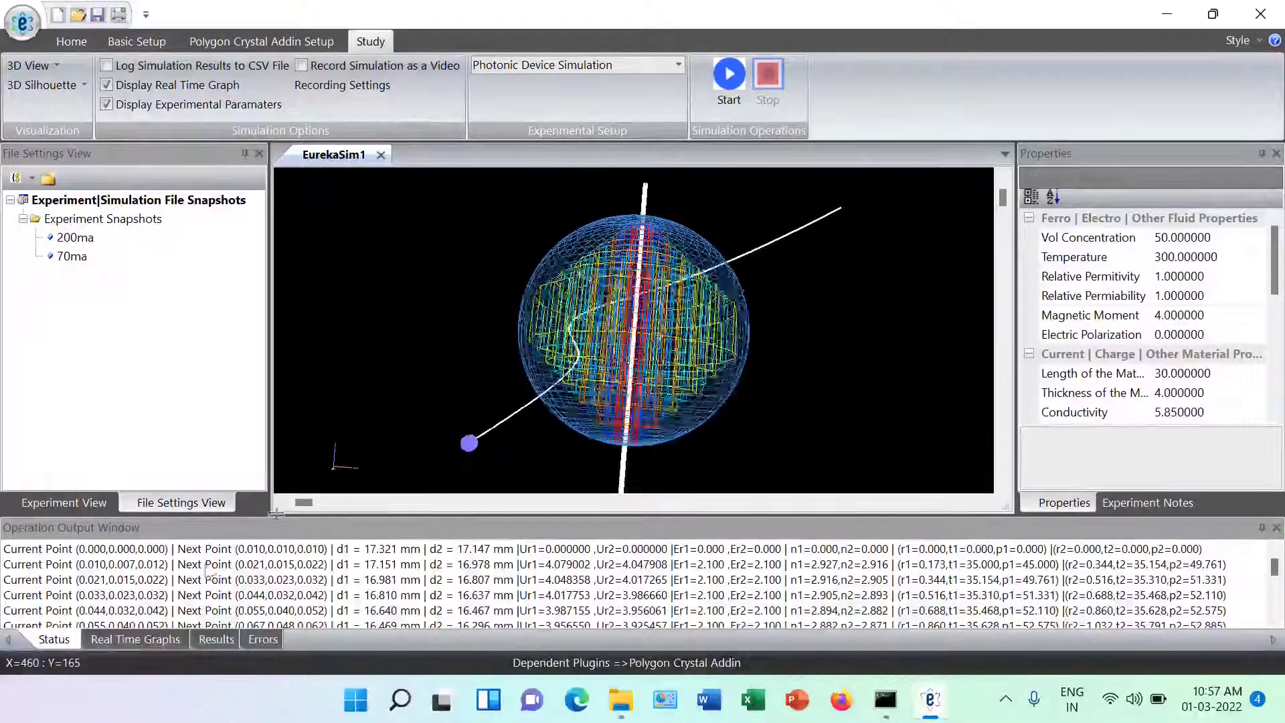
click(150, 641)
click(56, 639)
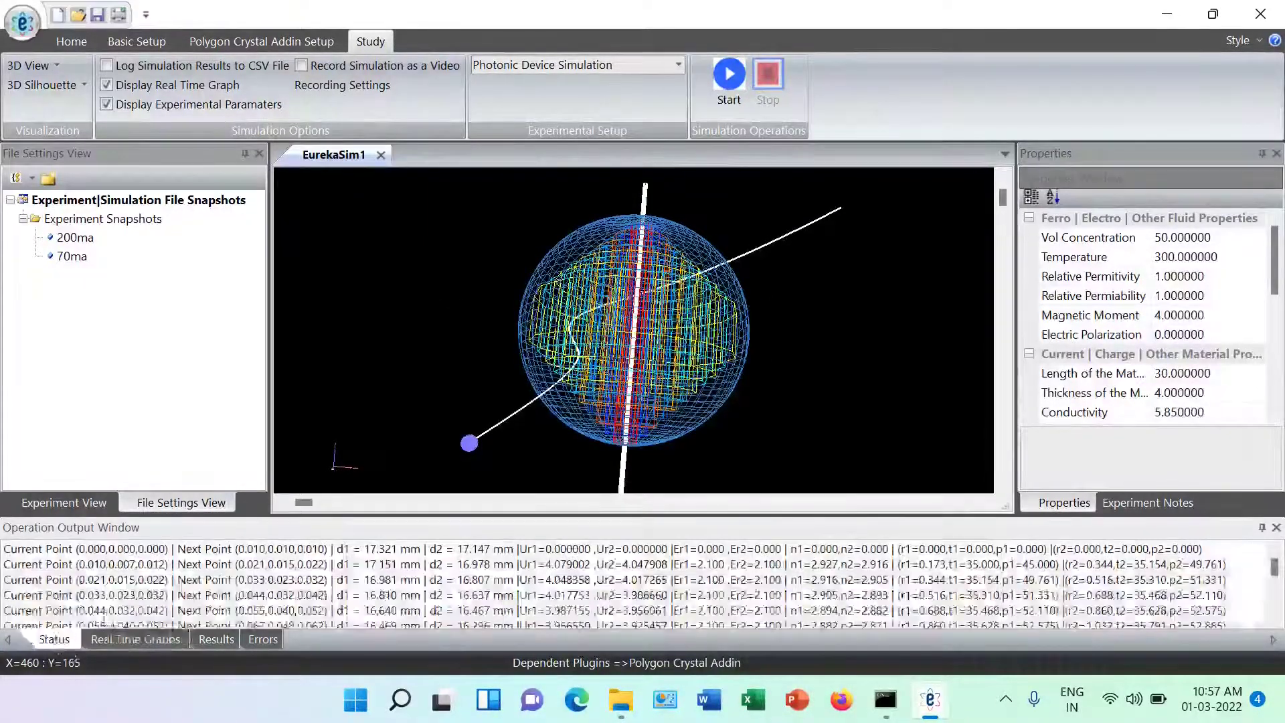
click(338, 595)
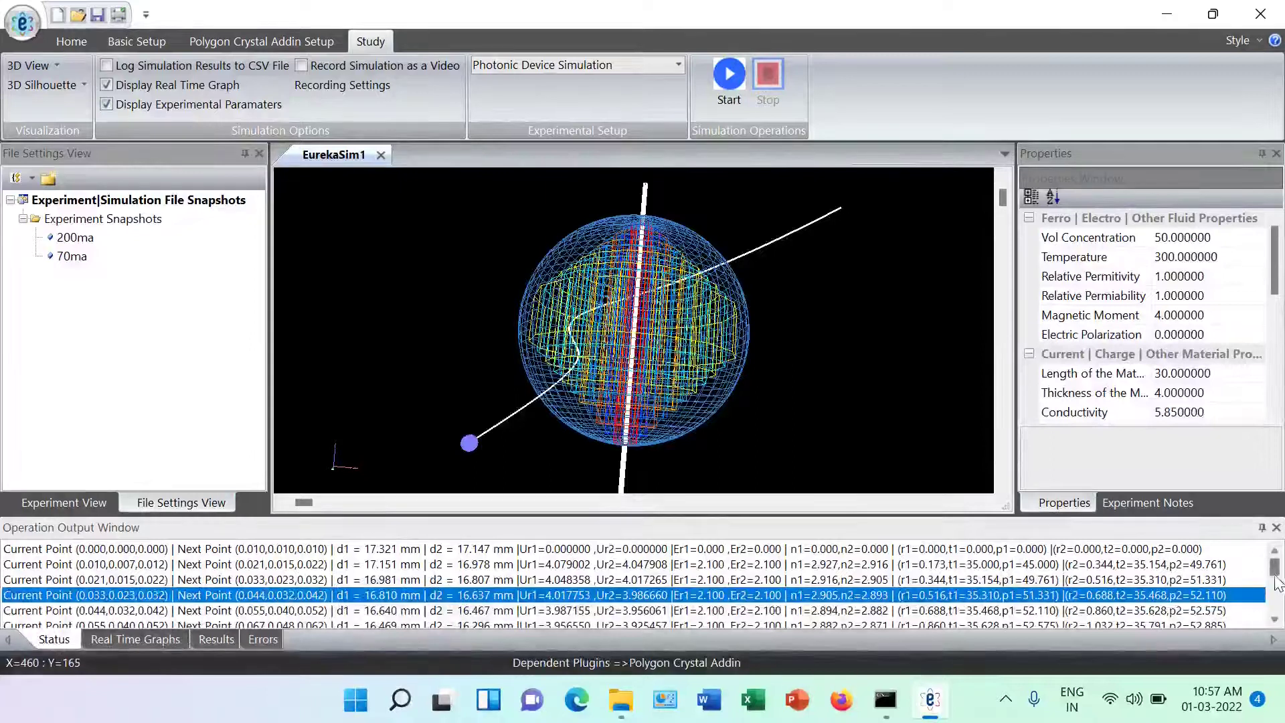
click(707, 577)
click(694, 564)
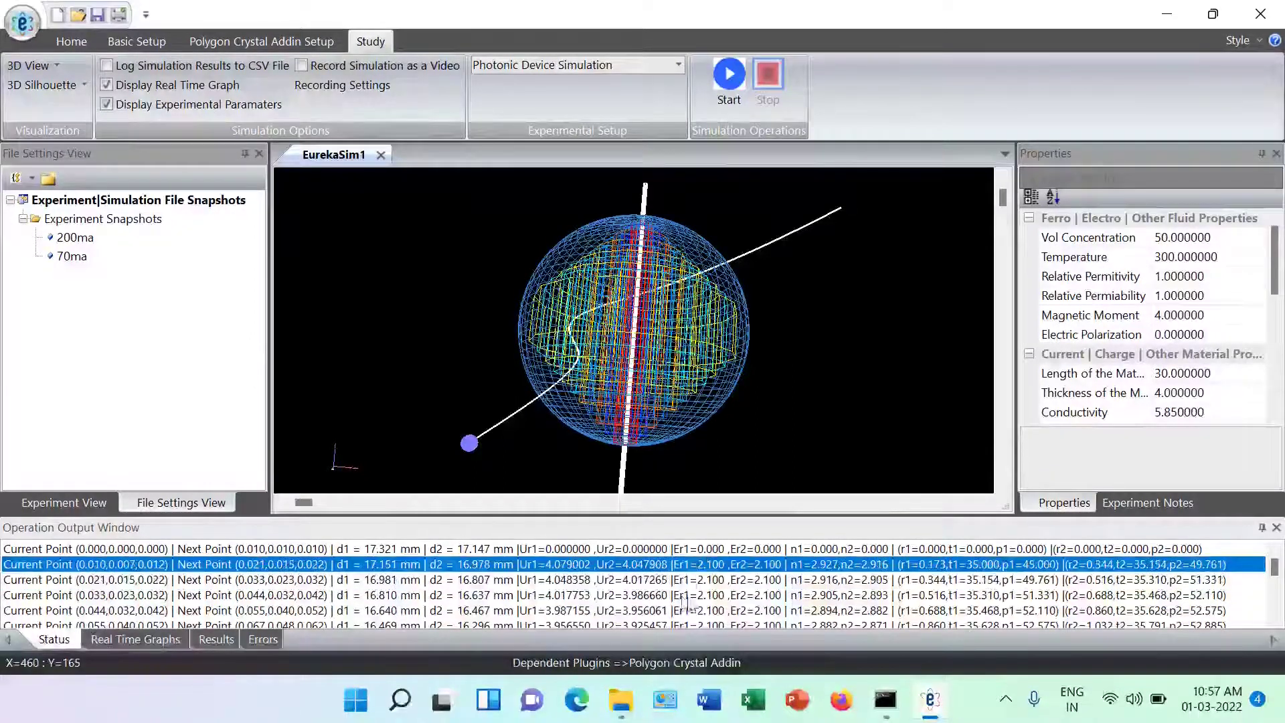
click(679, 597)
mouse_move(1277, 577)
mouse_down()
mouse_move(1277, 598)
mouse_move(1275, 564)
mouse_up()
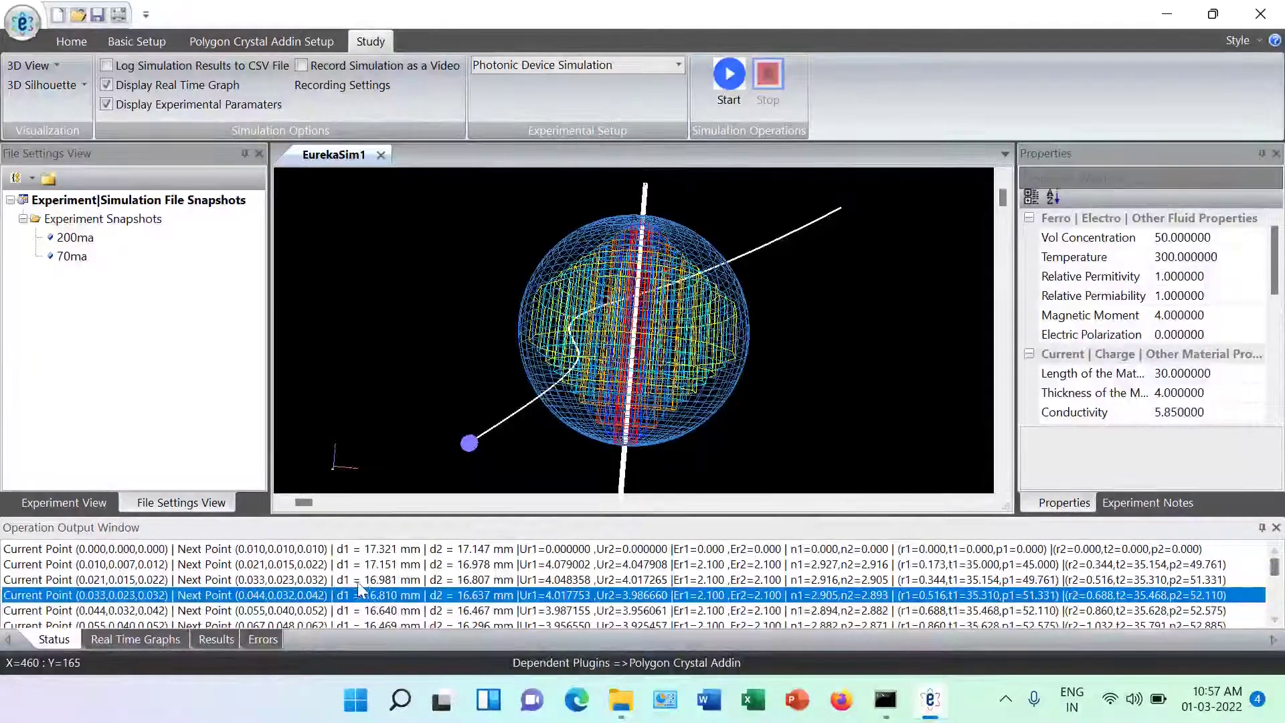
click(382, 569)
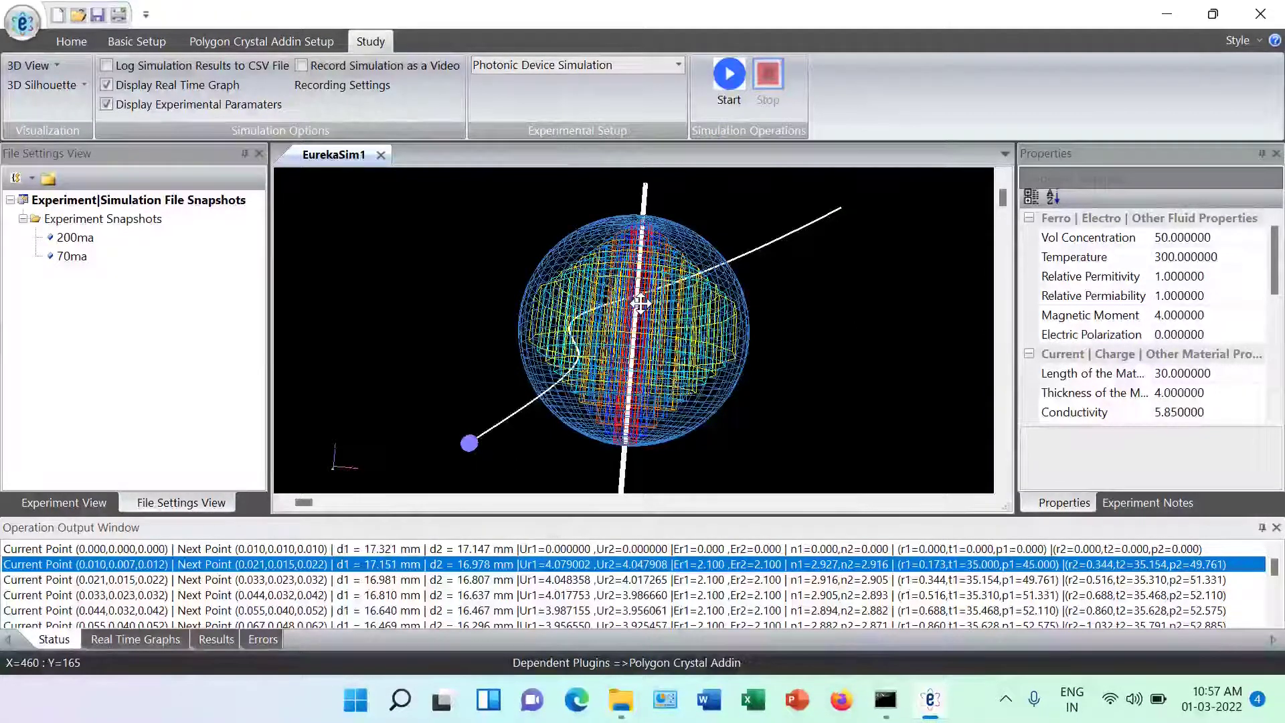
Step: Review the real-time graphs of the run and the graph display options in the Polygon Crystal Addin setup
click(140, 633)
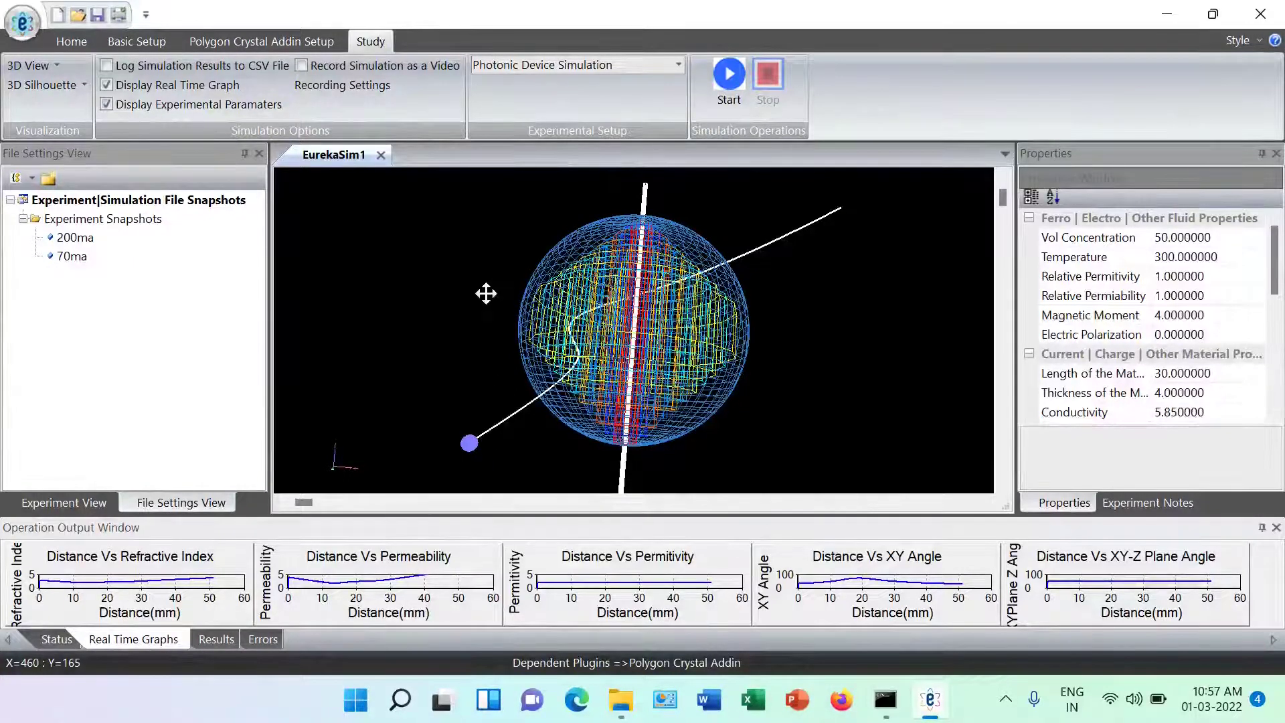
click(371, 87)
click(324, 83)
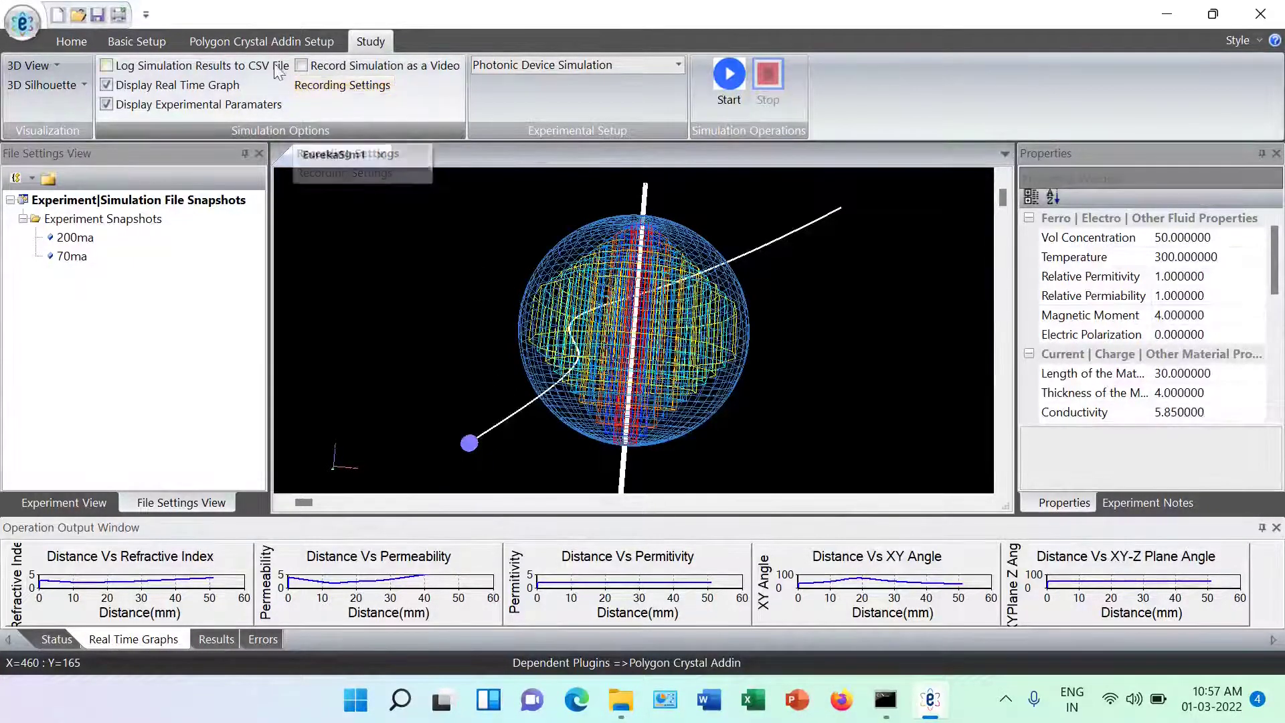
click(259, 45)
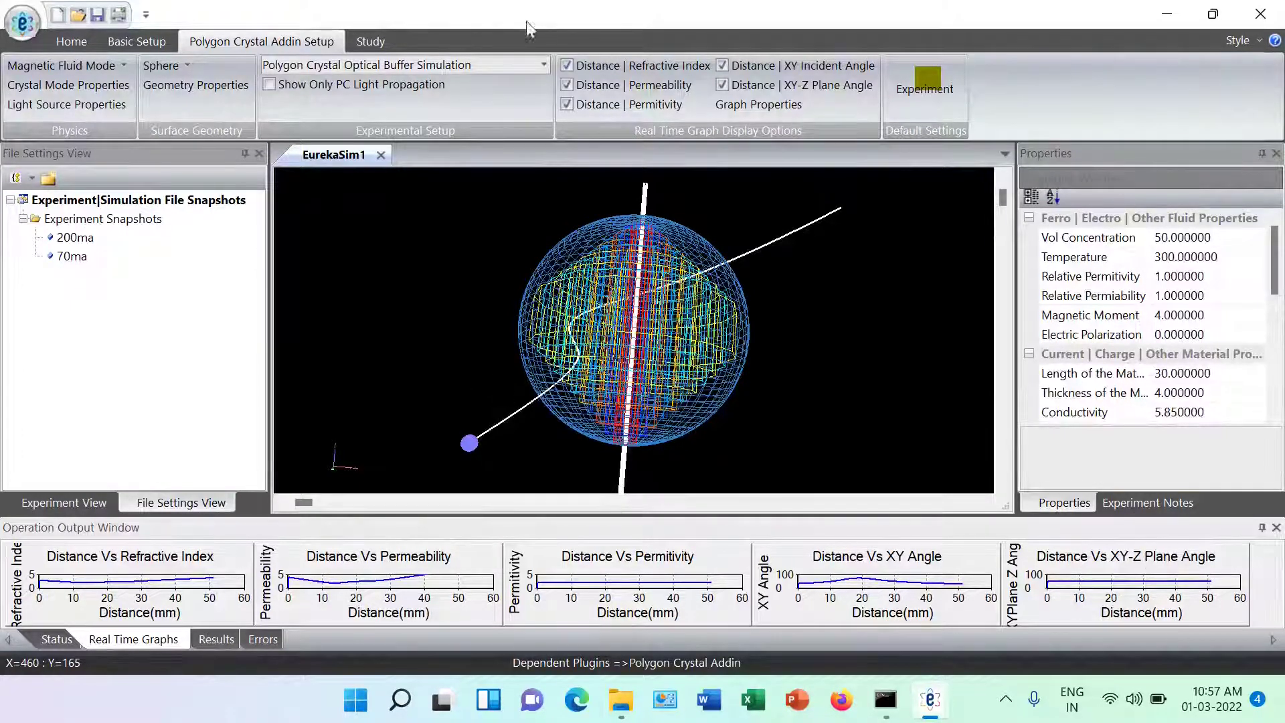
Step: Return to the Study settings and open the Experiment Notes
click(372, 44)
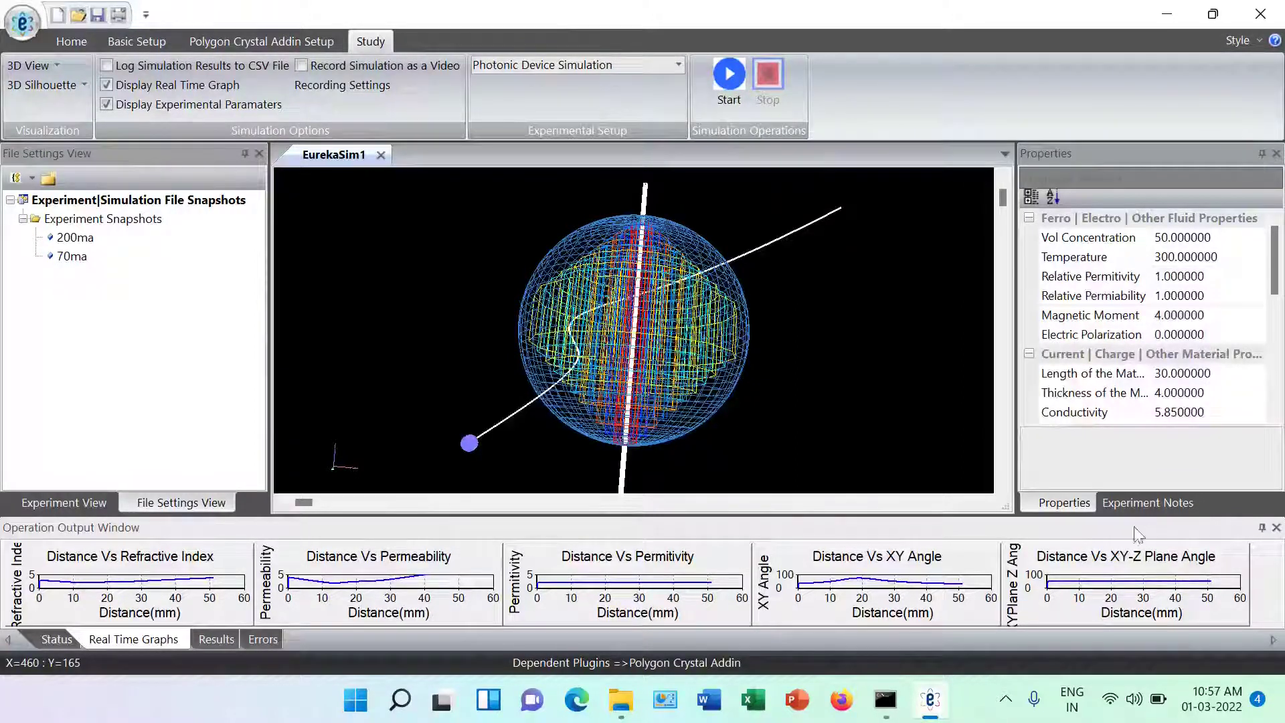
click(1063, 503)
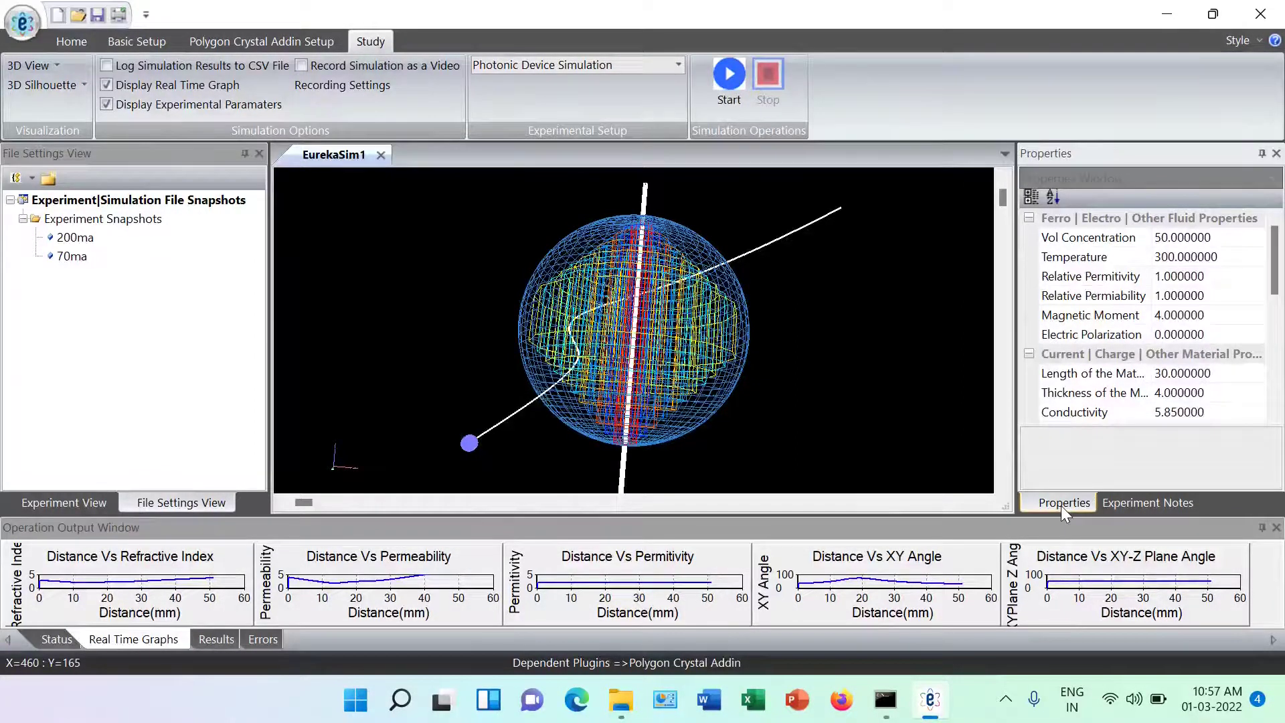
click(1136, 502)
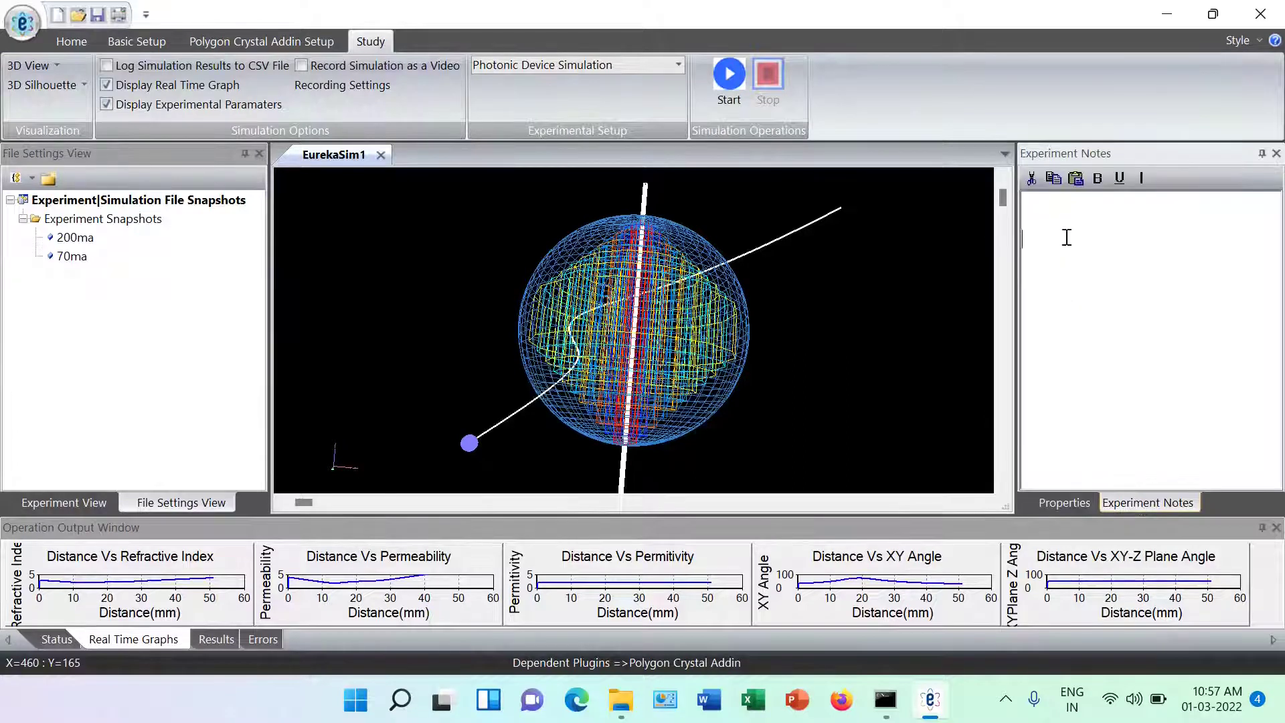
text(This is)
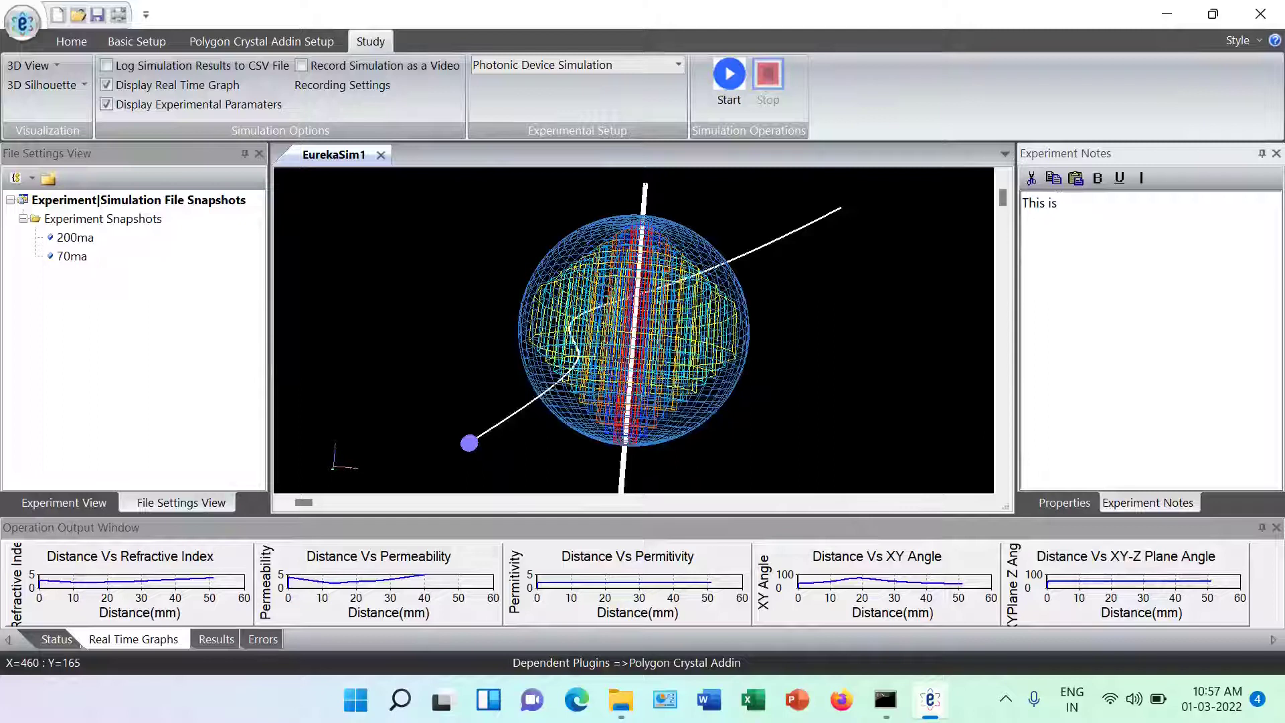
text(  atest)
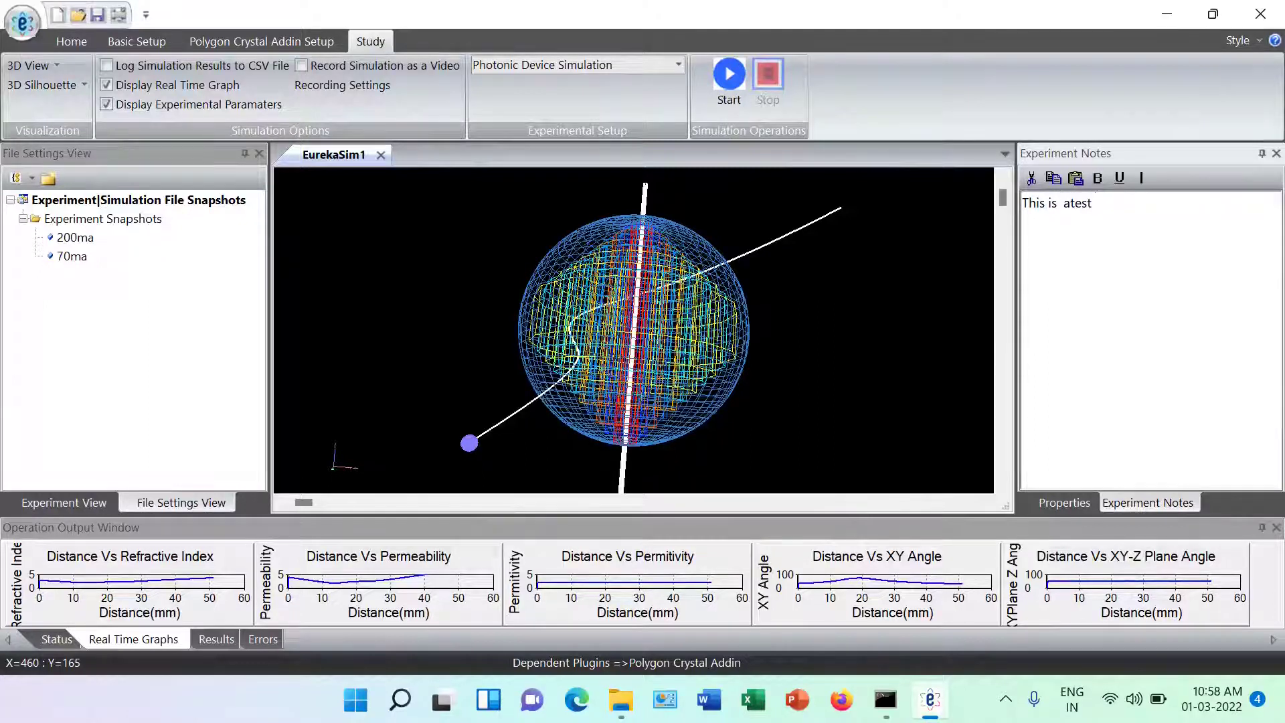
key(Left)
key(Left)
key(Left)
drag(1104, 202, 952, 203)
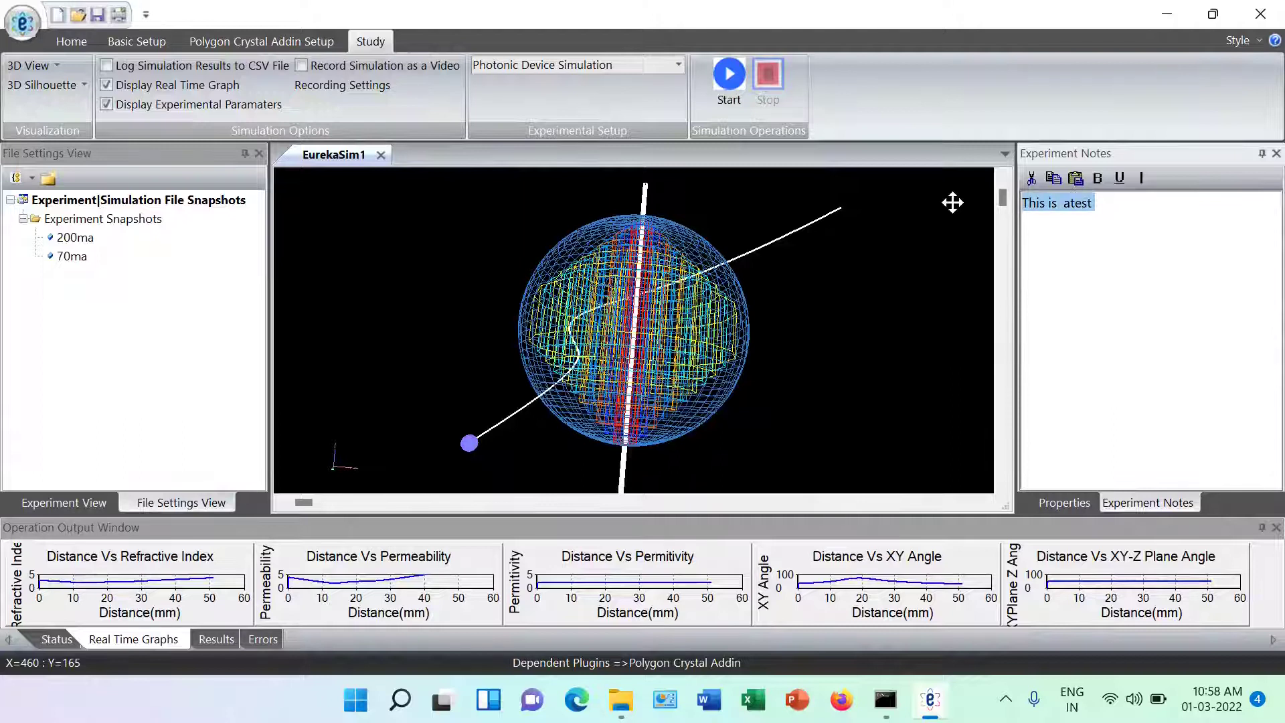
Step: Write "Current change shows good results" in the Experiment Notes and return to the properties
text(Current )
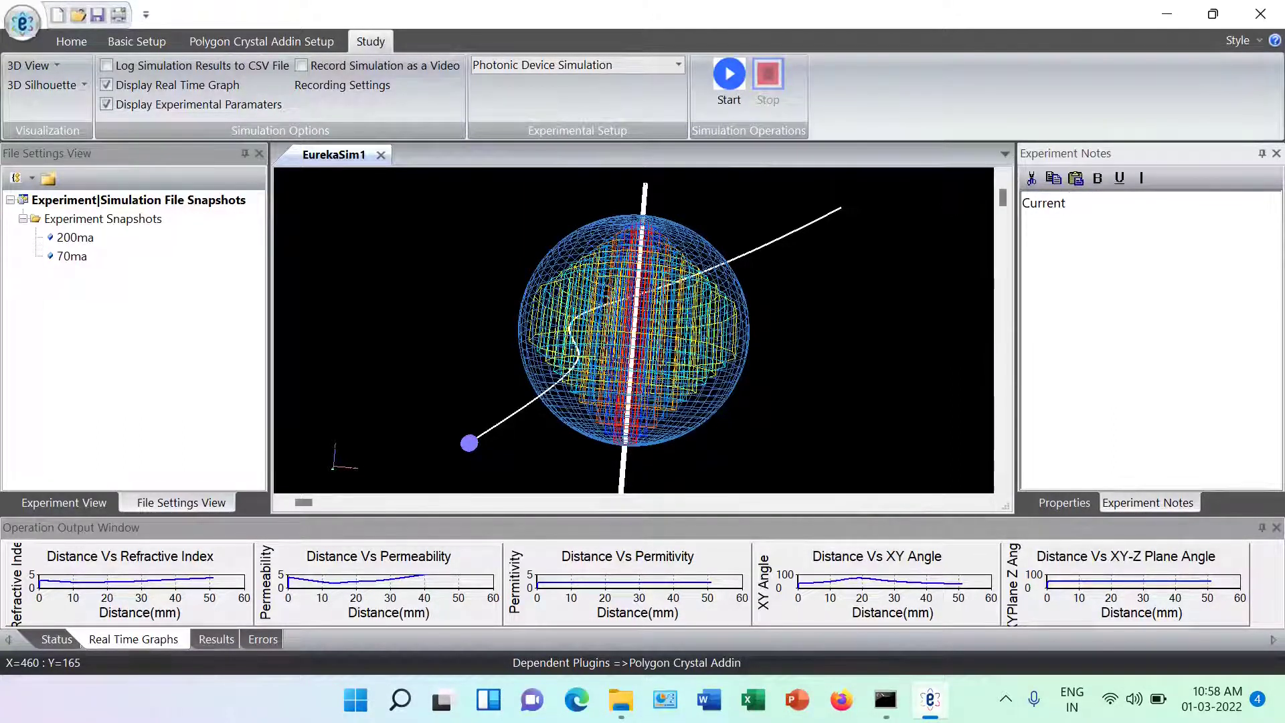
text(change shows good)
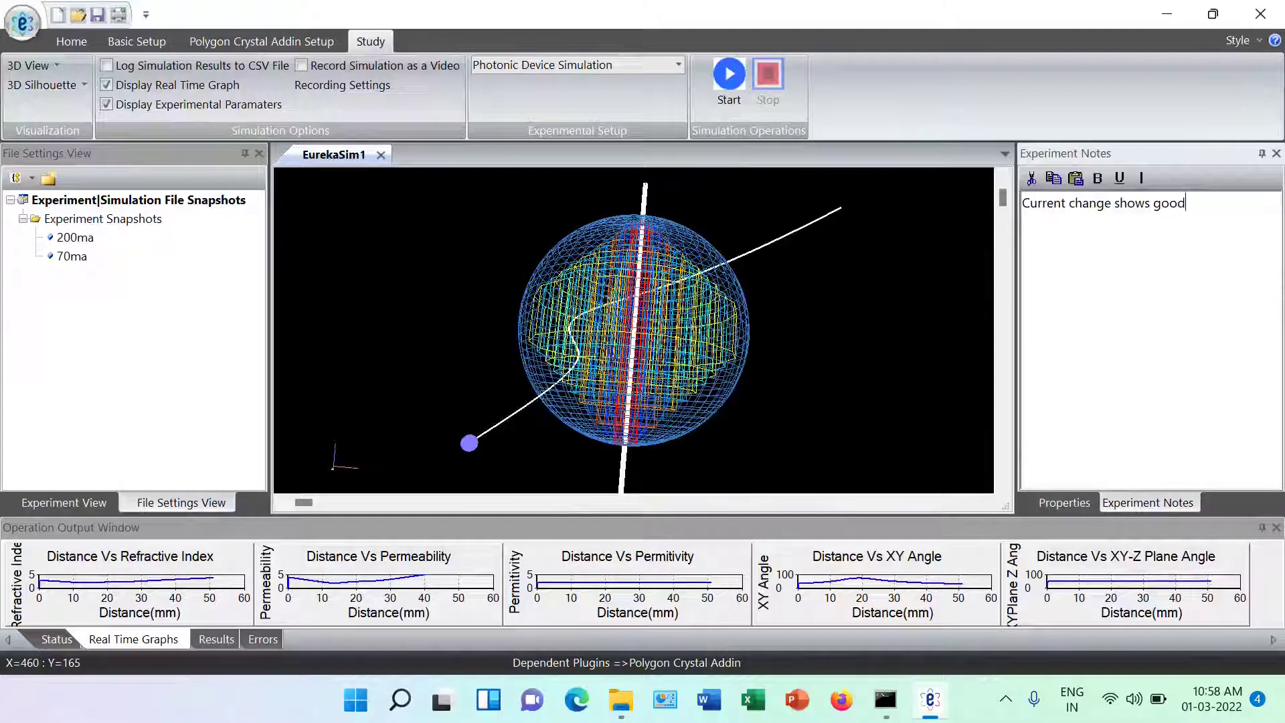
text( results)
click(1063, 506)
Step: Close EurekaSim, start it again from the desktop, and check the saved Experiment Notes
click(1267, 20)
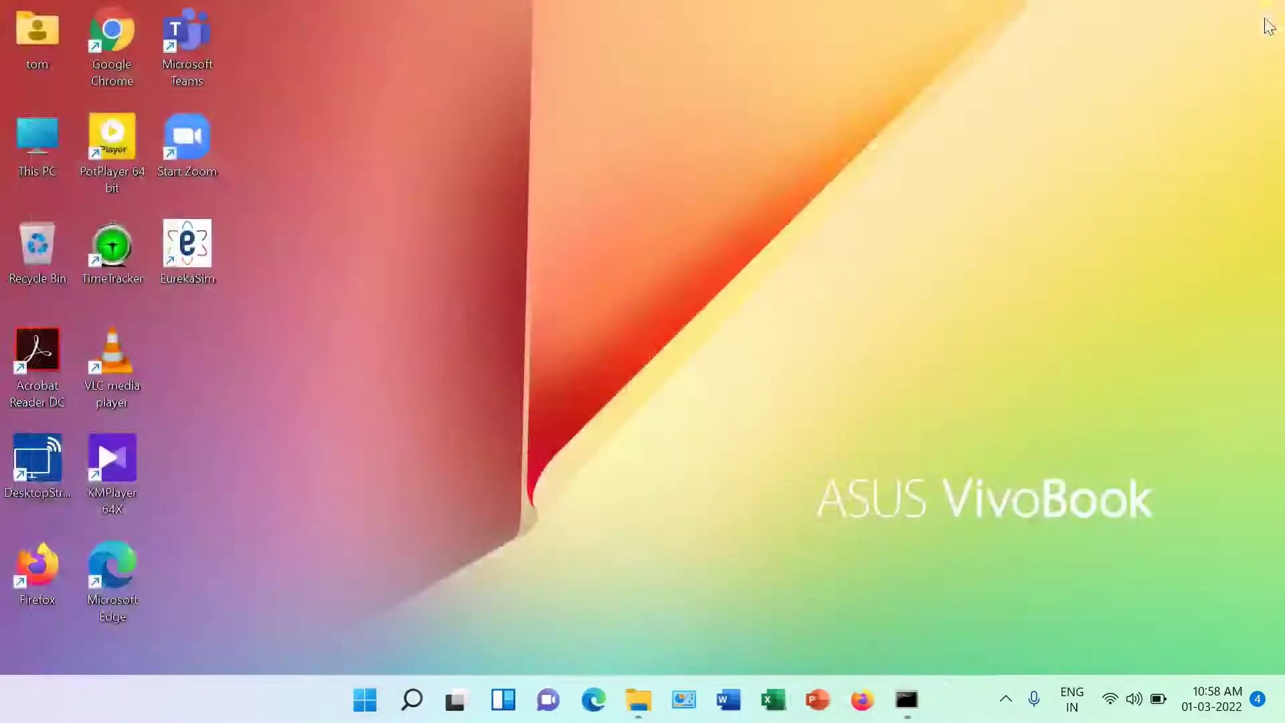
double_click(206, 237)
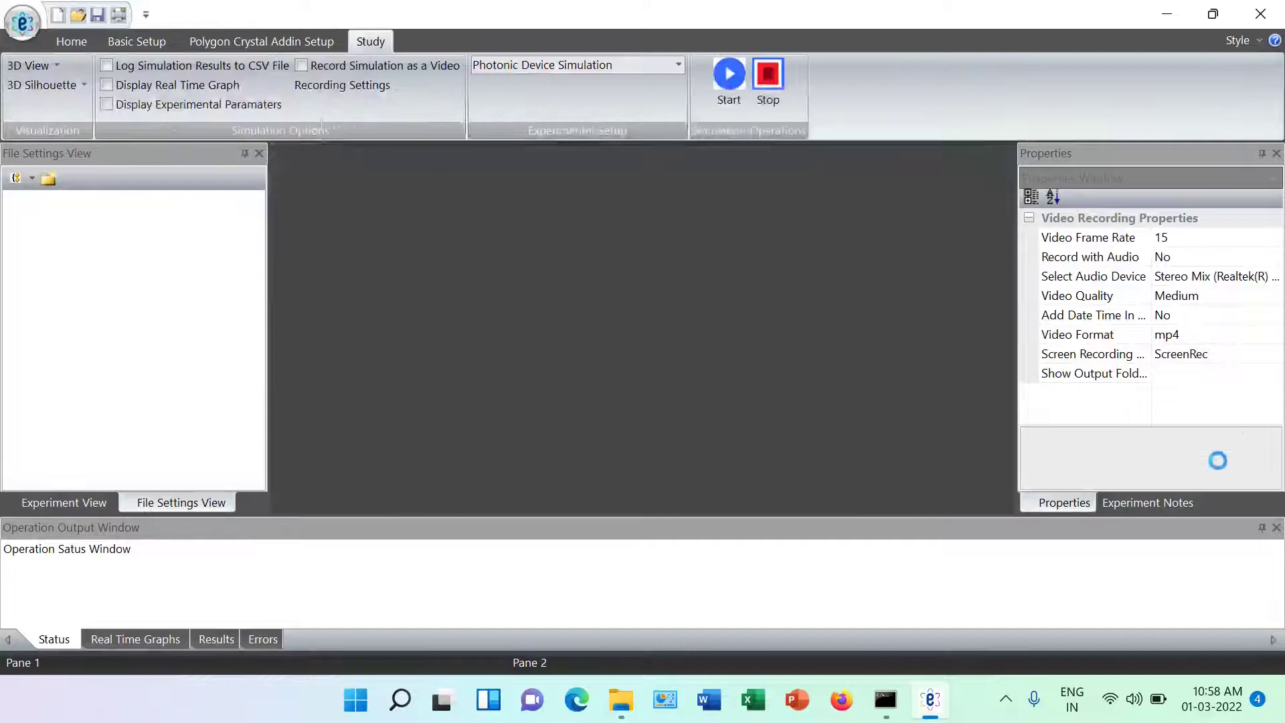
click(1163, 504)
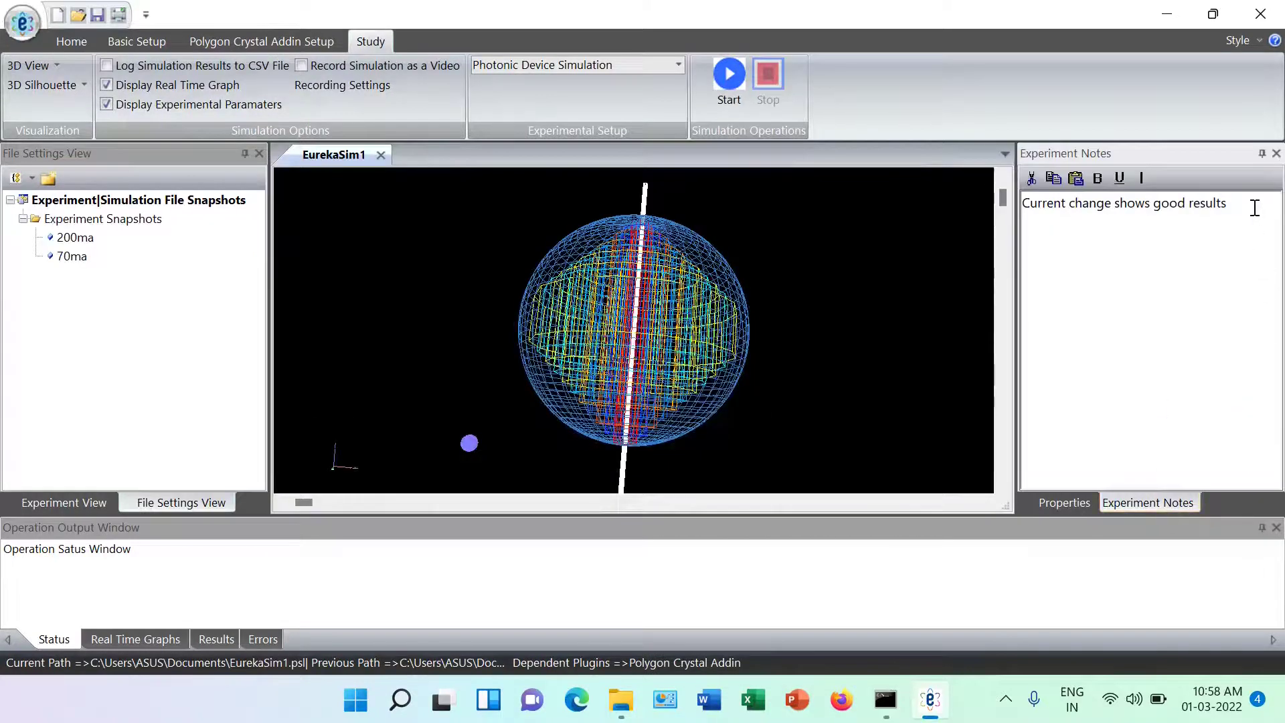
click(1069, 505)
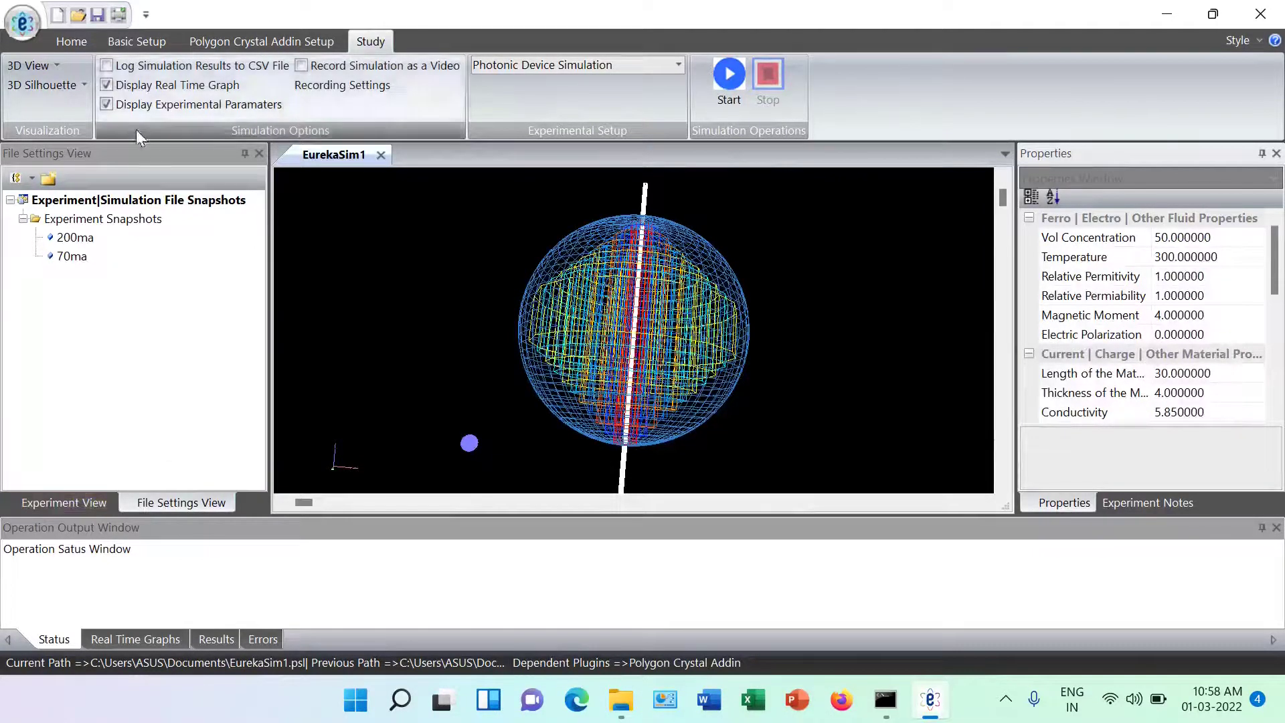
Step: Preview the sphere model in 3D Wire Frame and then in 3D Solid Object rendering
click(607, 309)
click(84, 90)
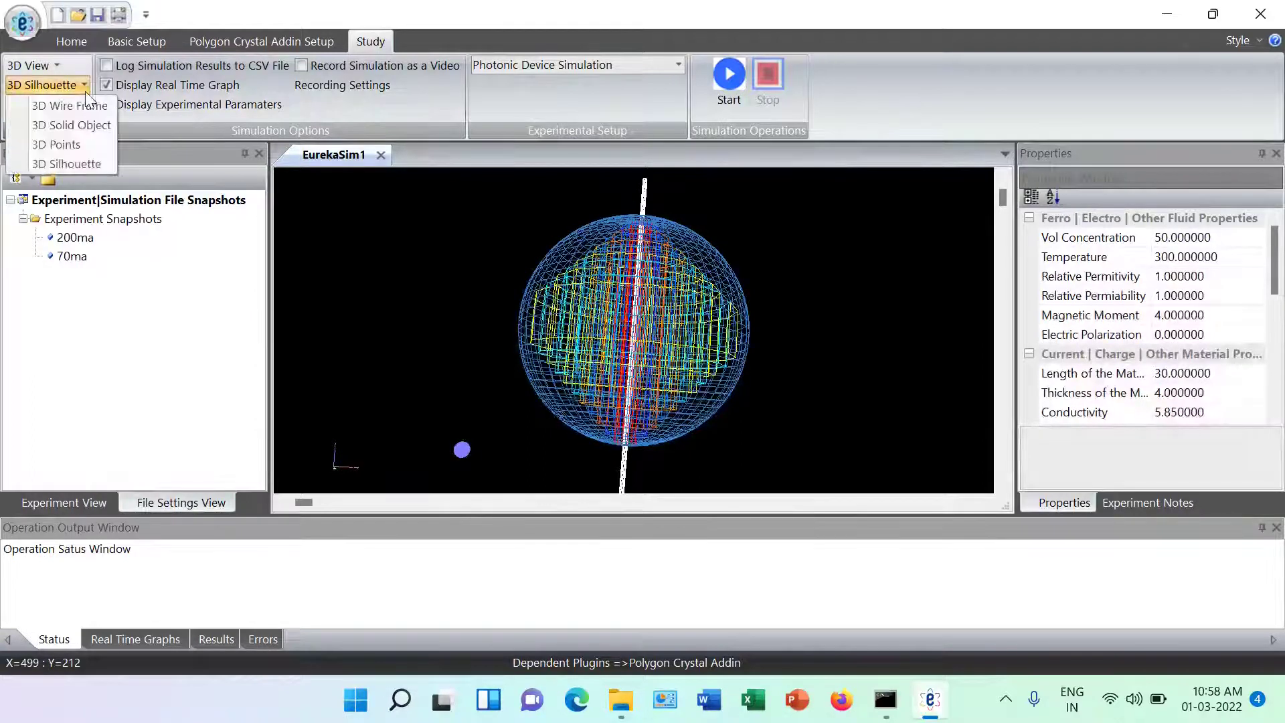
click(77, 99)
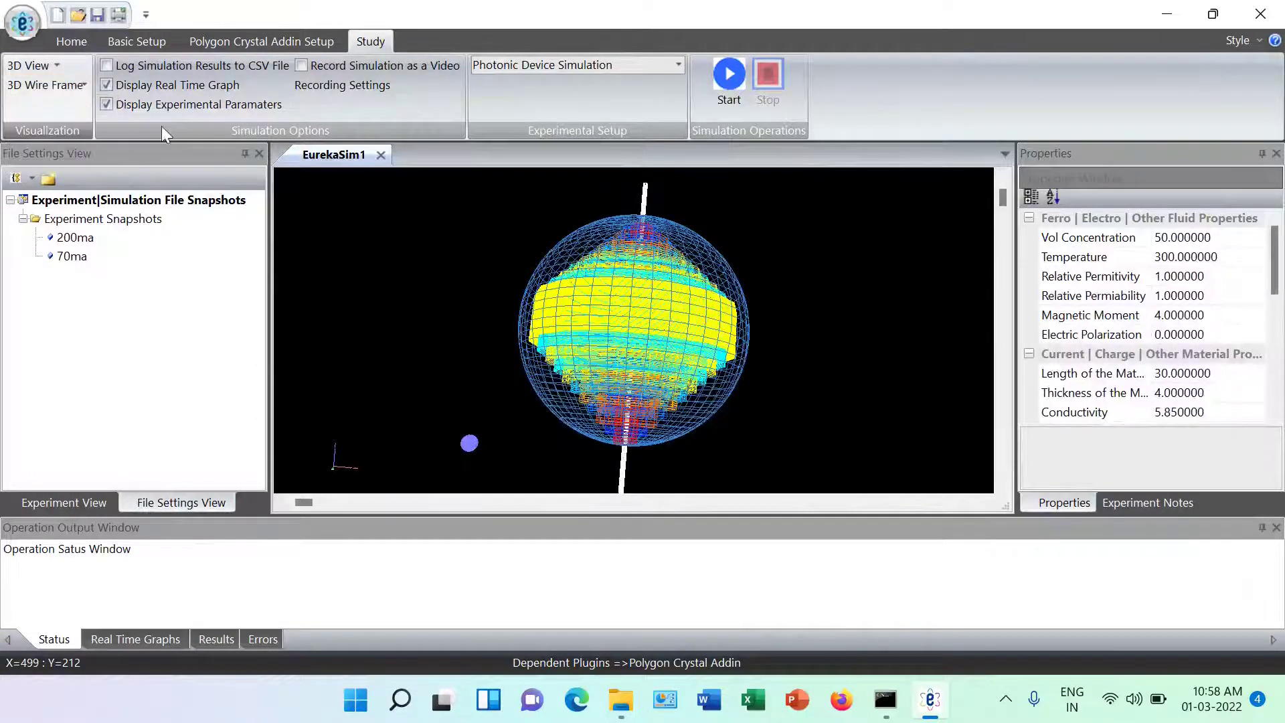
click(83, 85)
click(55, 127)
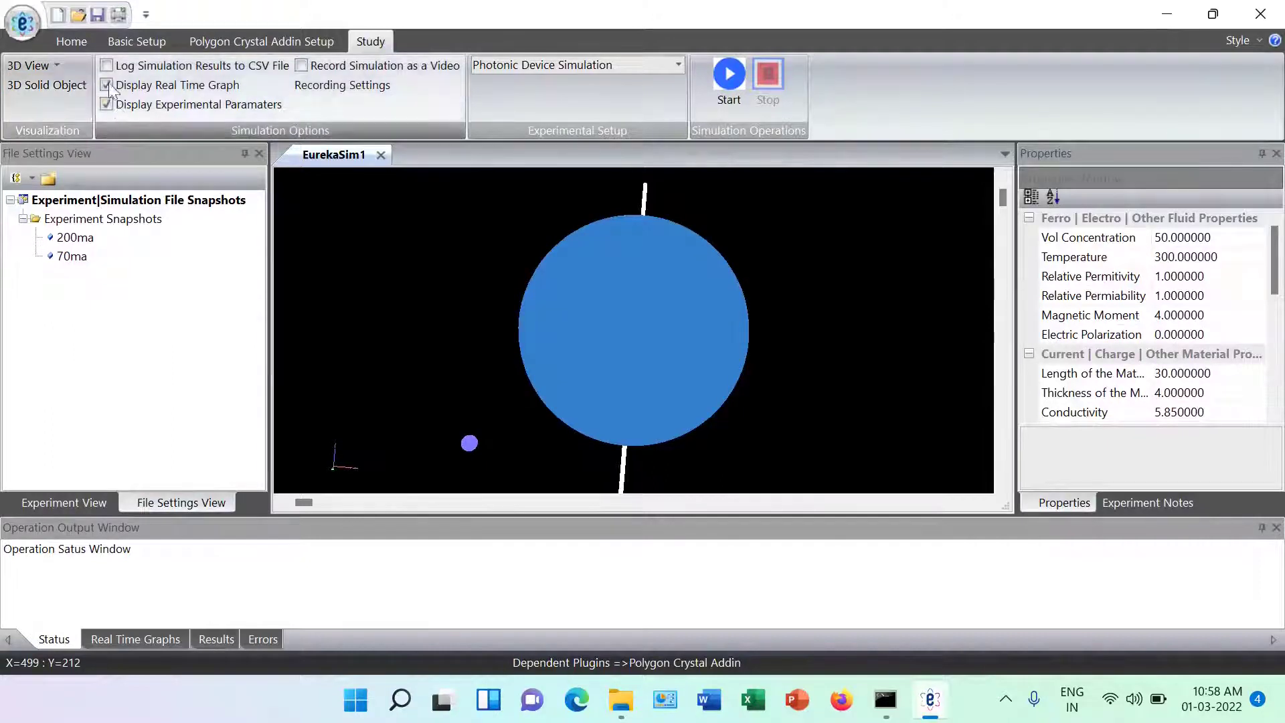
Step: Preview the model as 3D Points, then restore 3D Silhouette rendering and inspect it from another angle
click(83, 85)
click(68, 144)
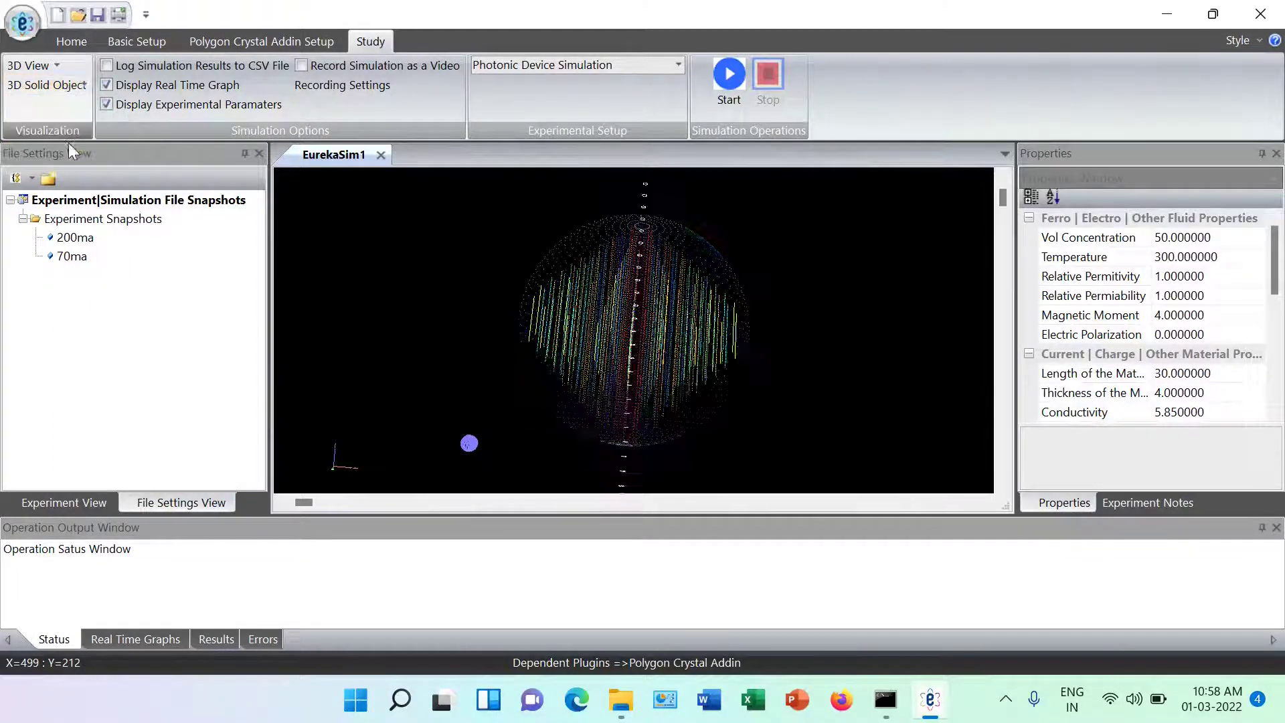
drag(627, 266, 593, 263)
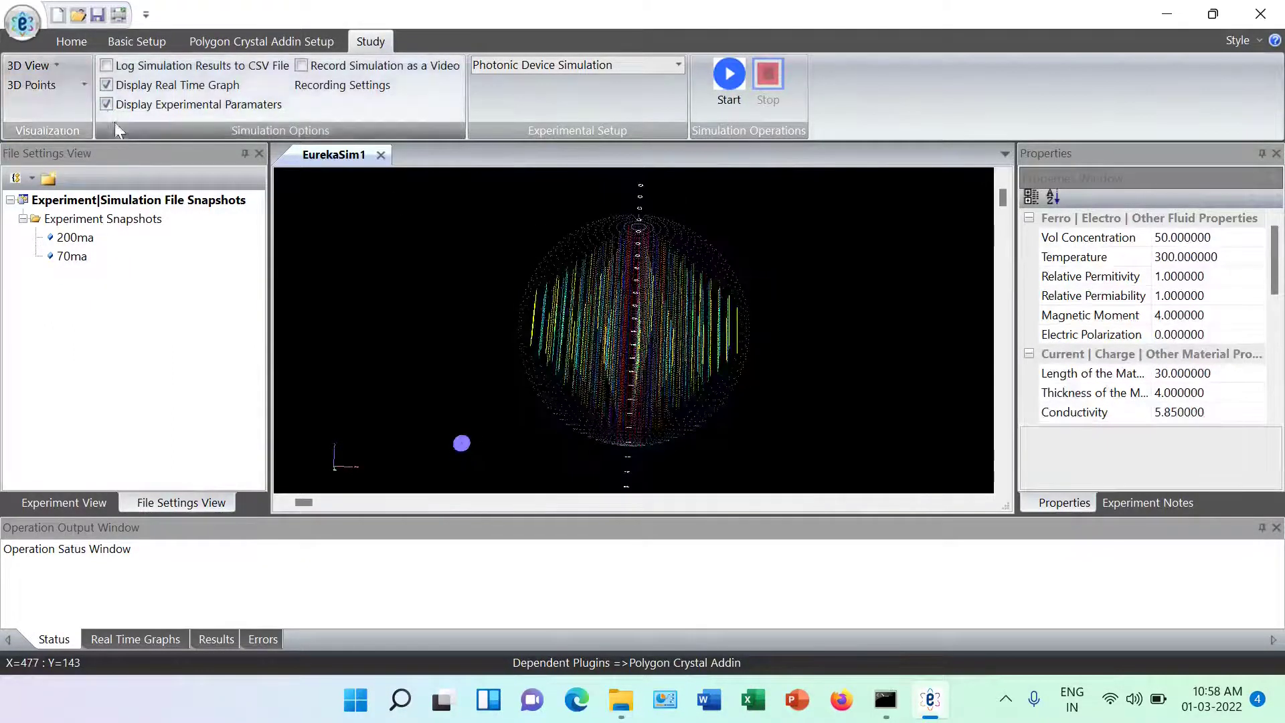
click(84, 84)
click(54, 161)
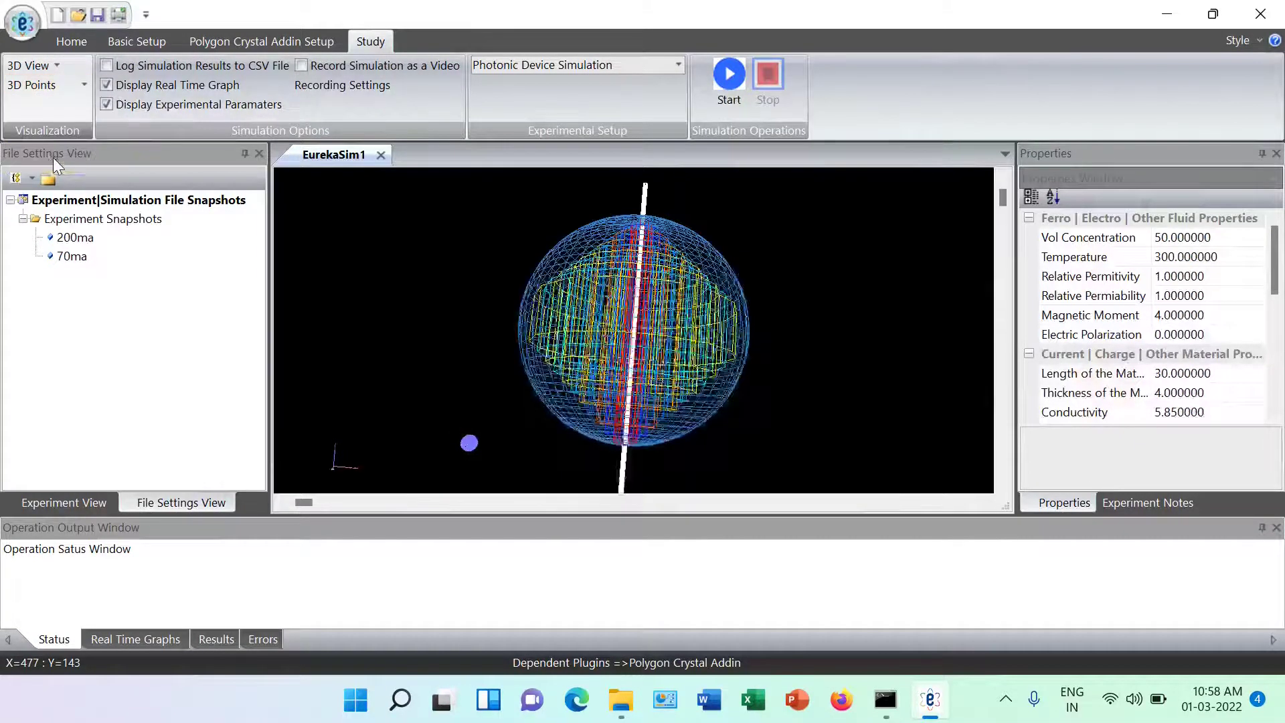
mouse_move(637, 320)
mouse_down()
mouse_move(625, 301)
mouse_move(614, 312)
mouse_up()
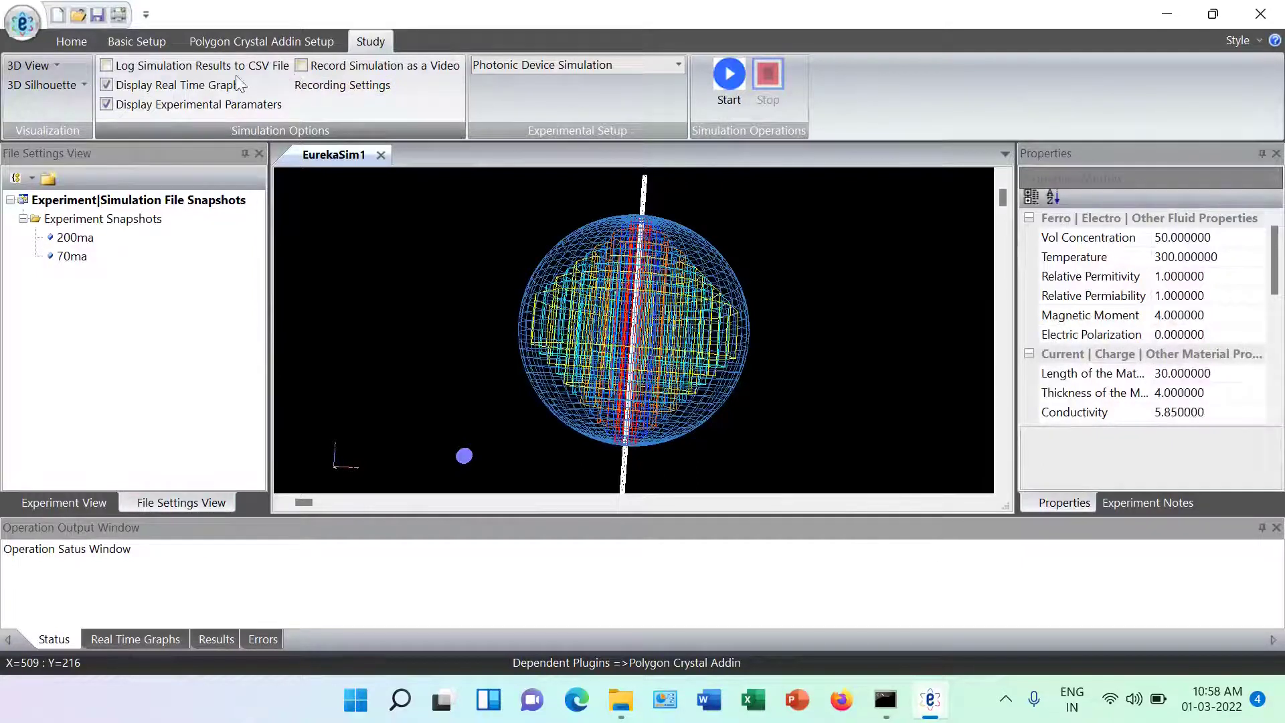
Step: Enable logging simulation results to a CSV file and recording the simulation as a video, with the recording settings displayed
click(107, 104)
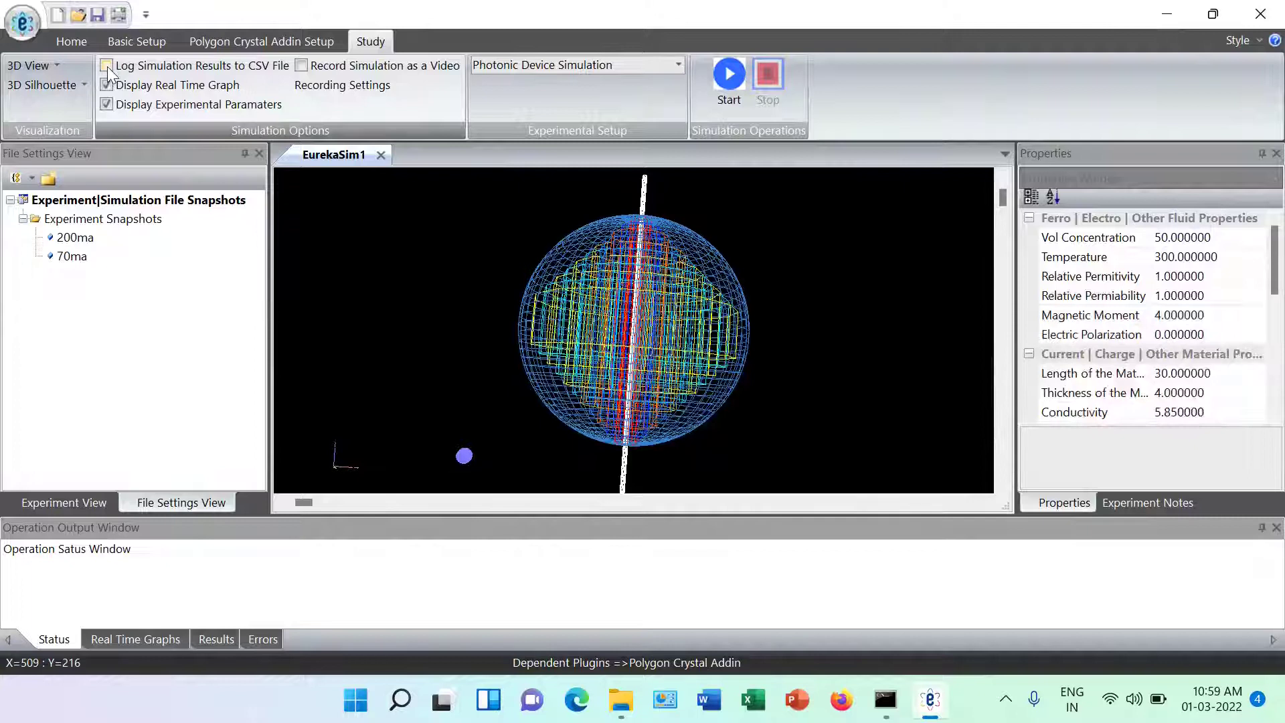
click(338, 86)
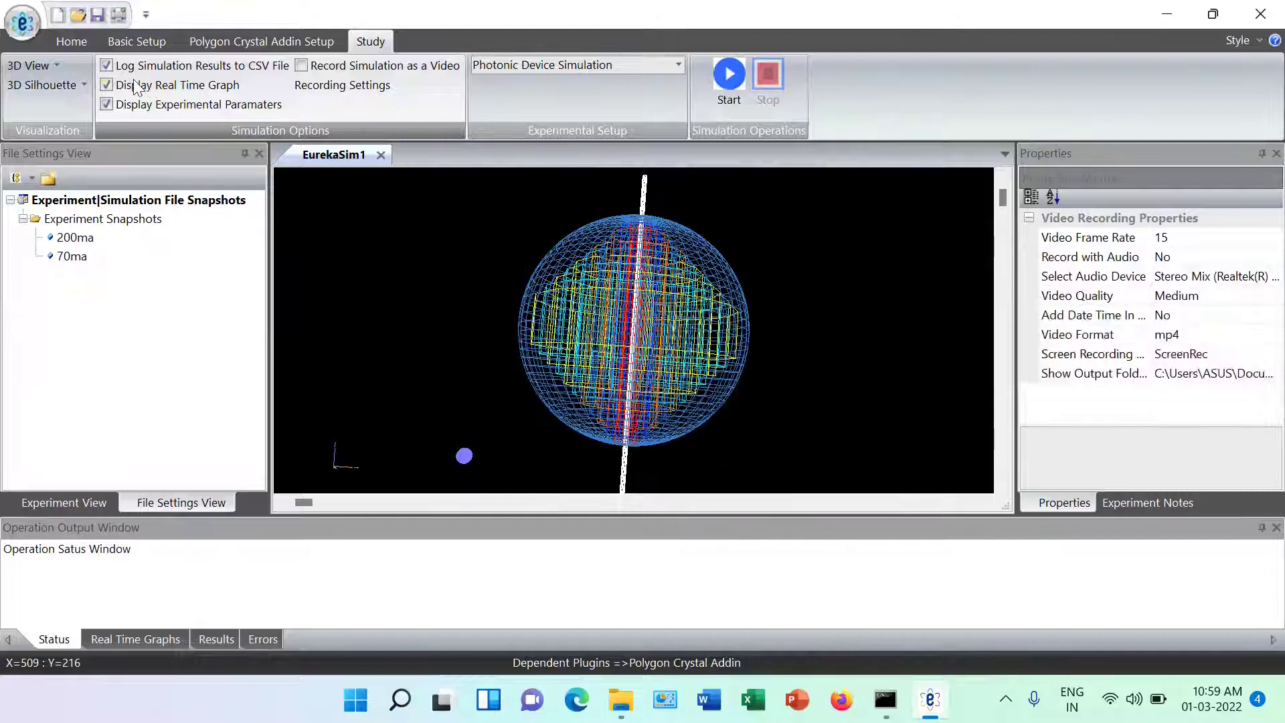
click(301, 65)
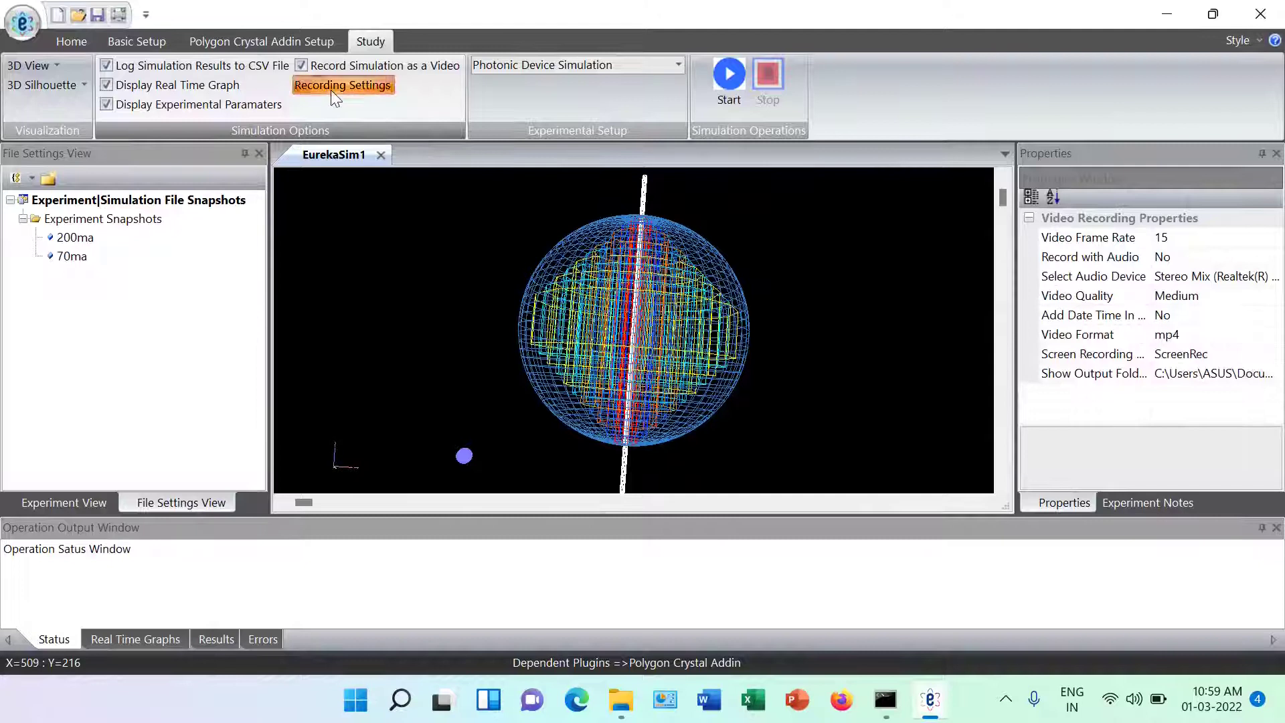
Step: Review the Video Format setting and the available Screen Recording App choices in the video recording properties
click(1204, 334)
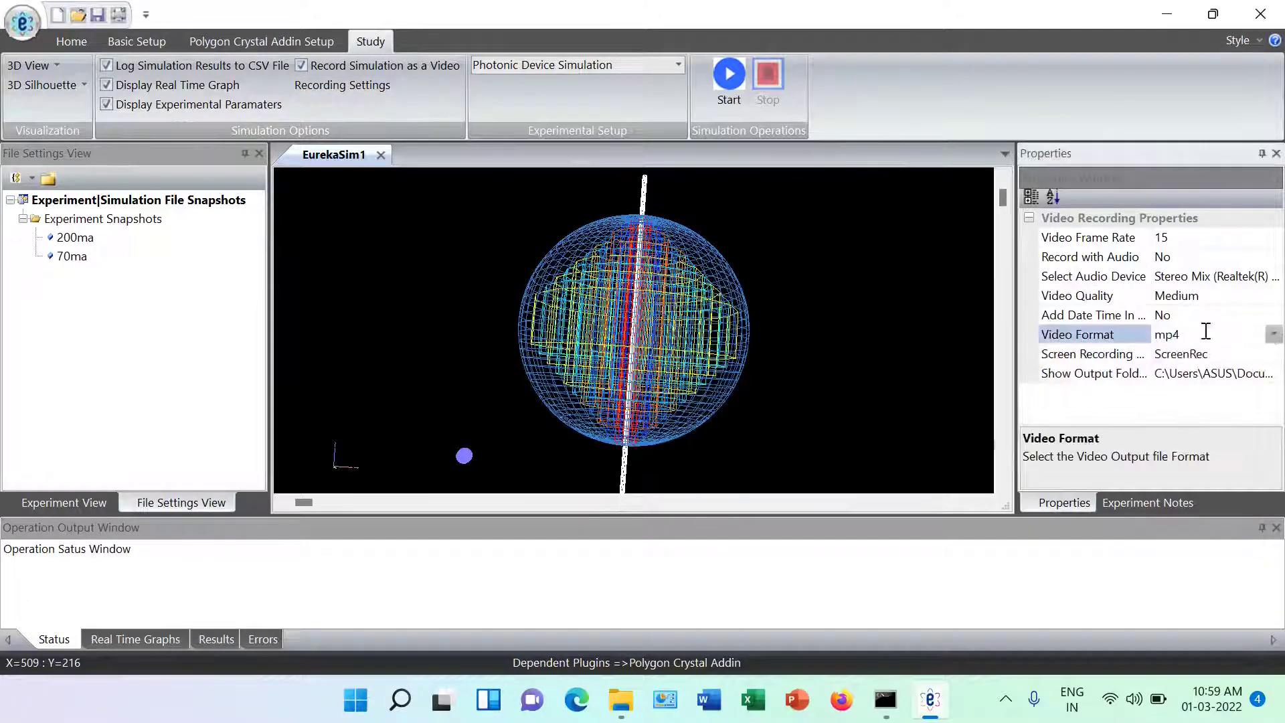
click(1261, 355)
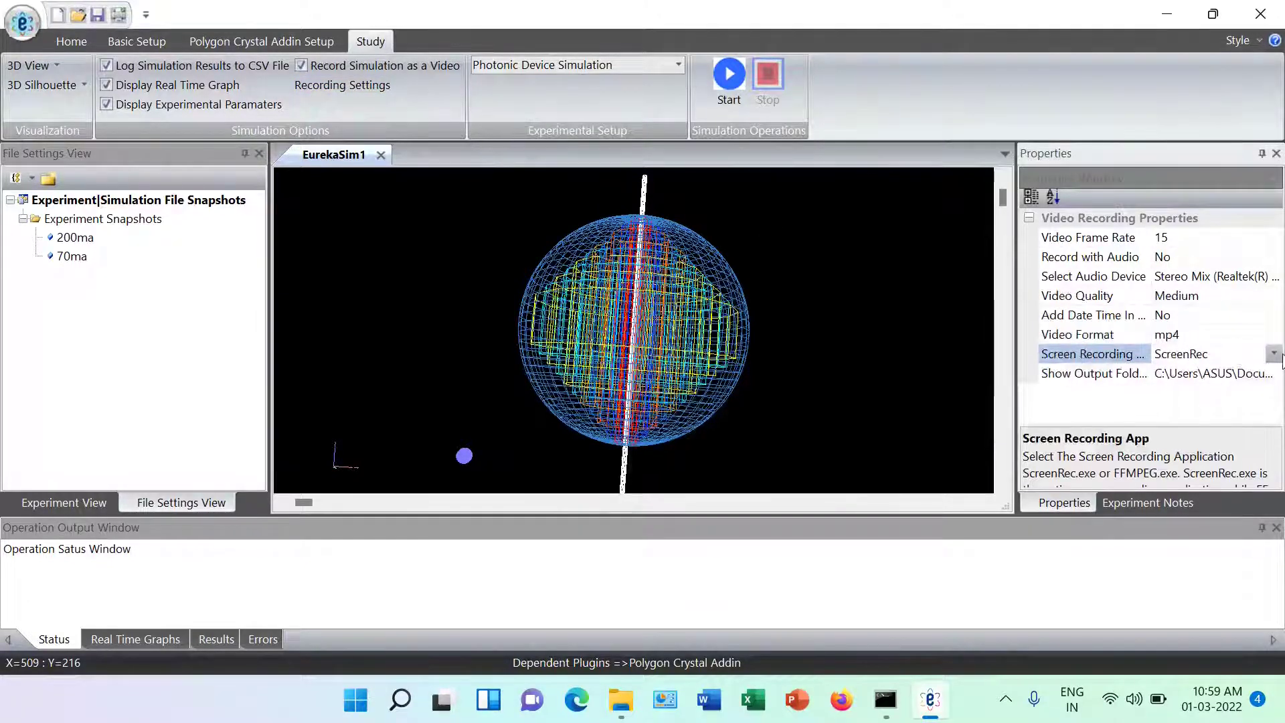
click(1272, 355)
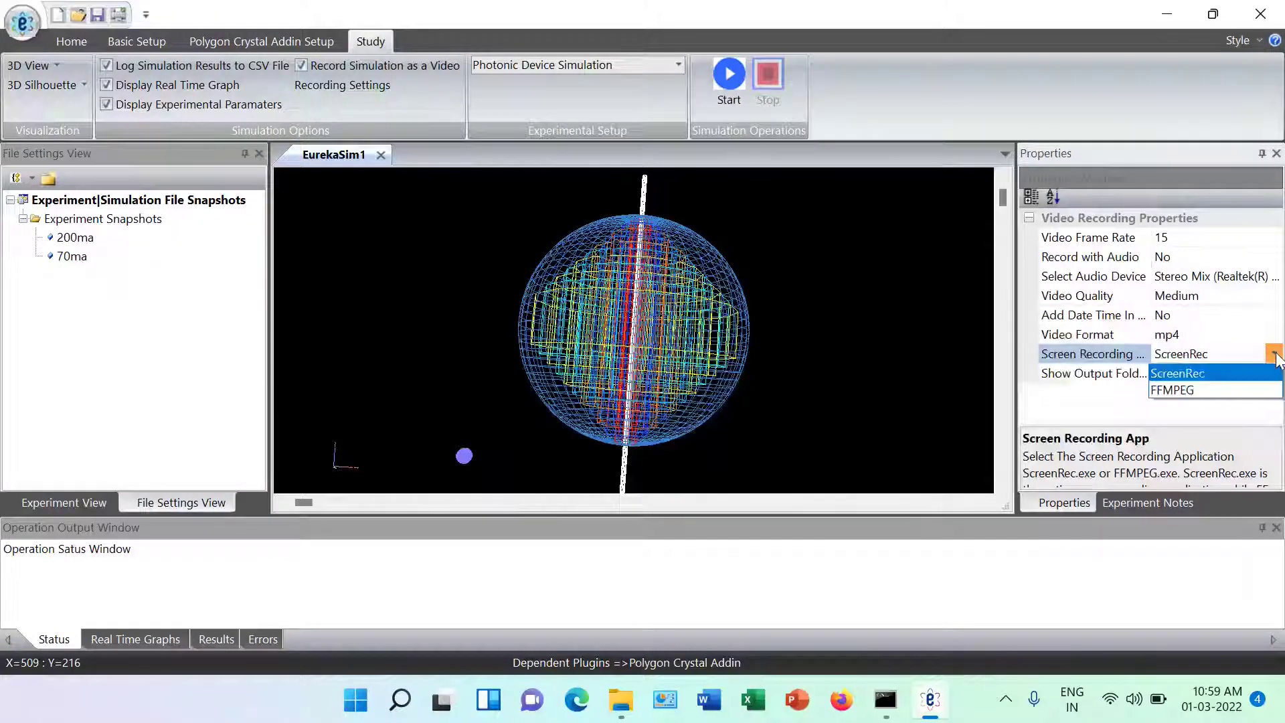
click(1275, 356)
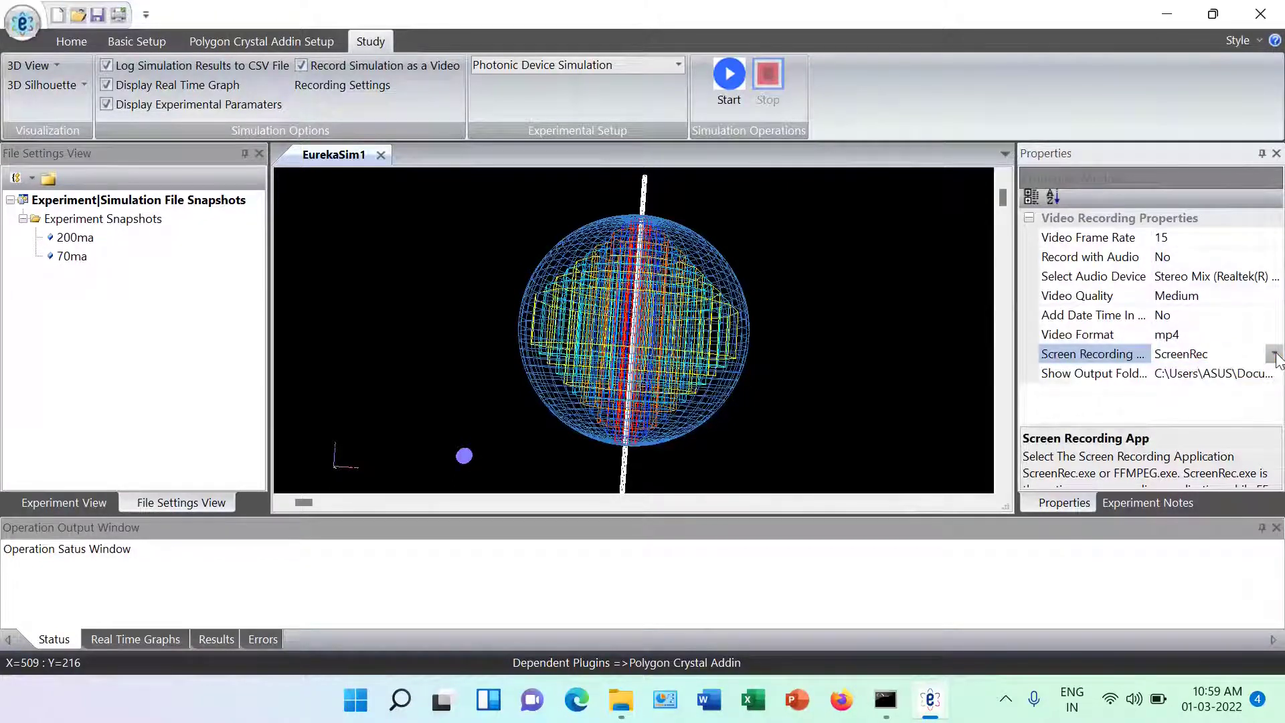
Step: Review the Video Frame Rate, Record with Audio and Select Audio Device settings in the video recording properties
click(1216, 239)
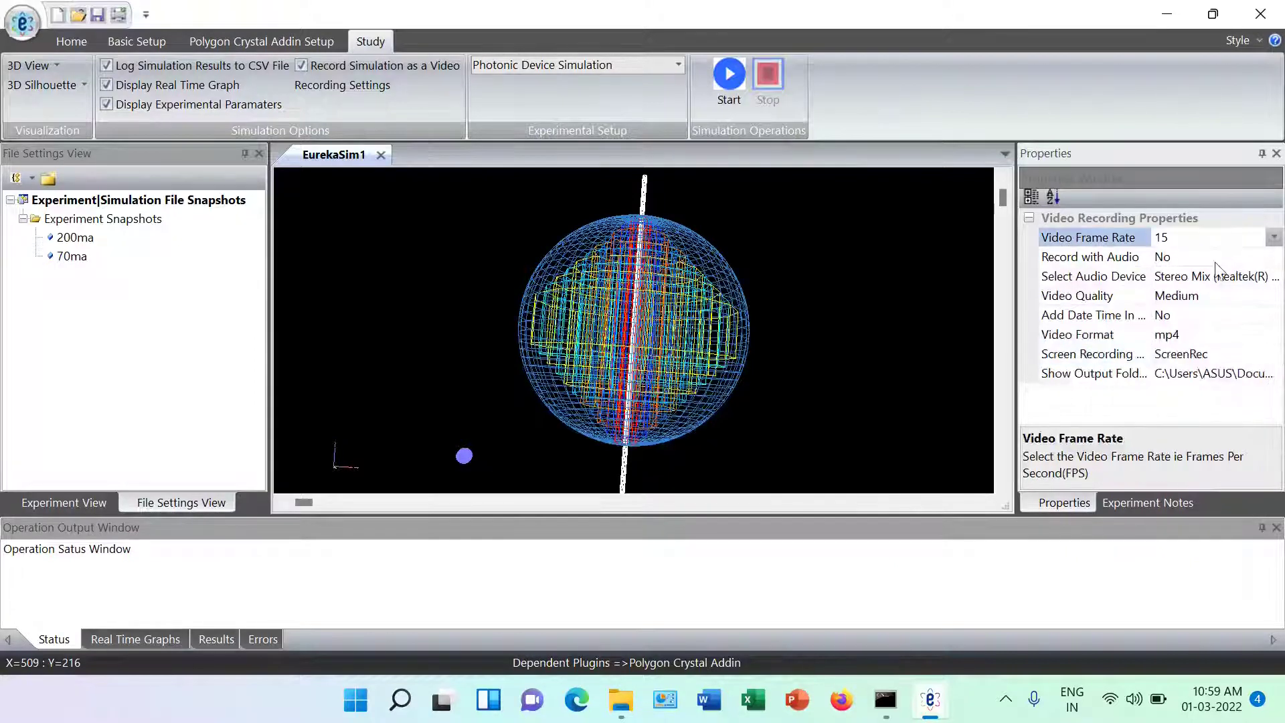
click(1214, 261)
click(1274, 258)
click(1274, 259)
click(1248, 275)
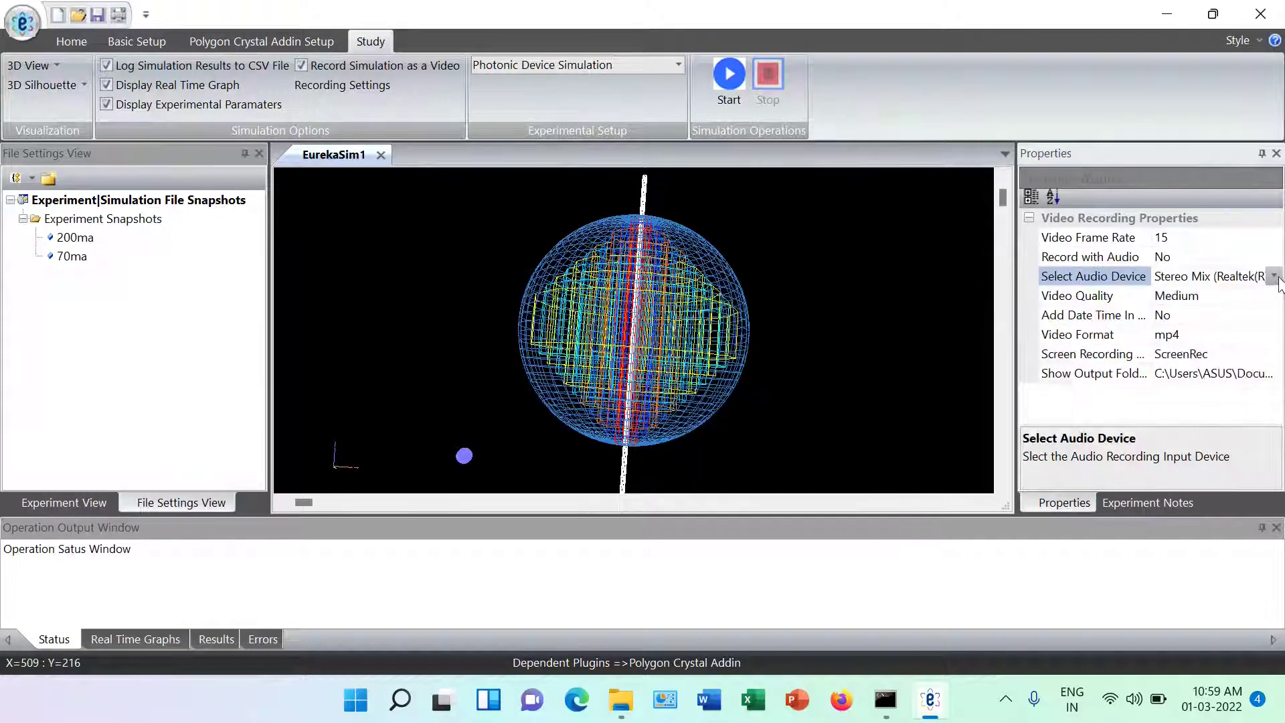
Step: Review the available Video Quality levels and the Add Date Time In File and Video Format recording settings
click(1223, 299)
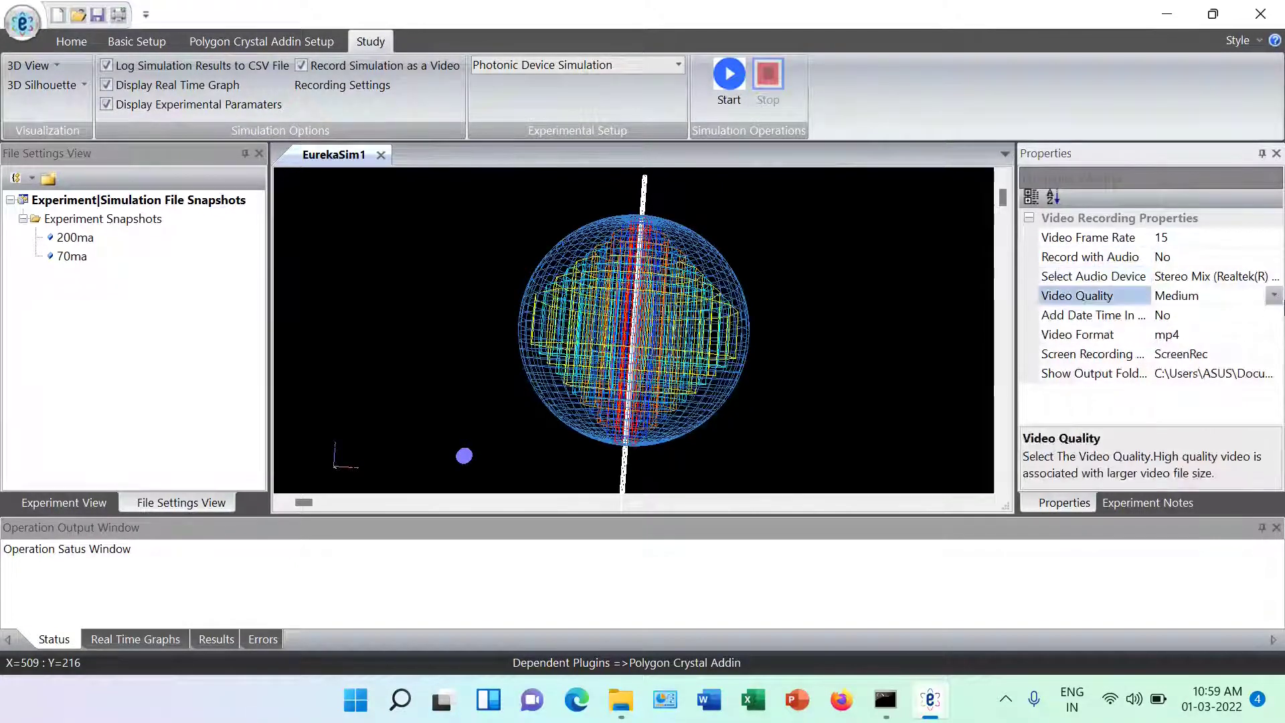
click(1273, 295)
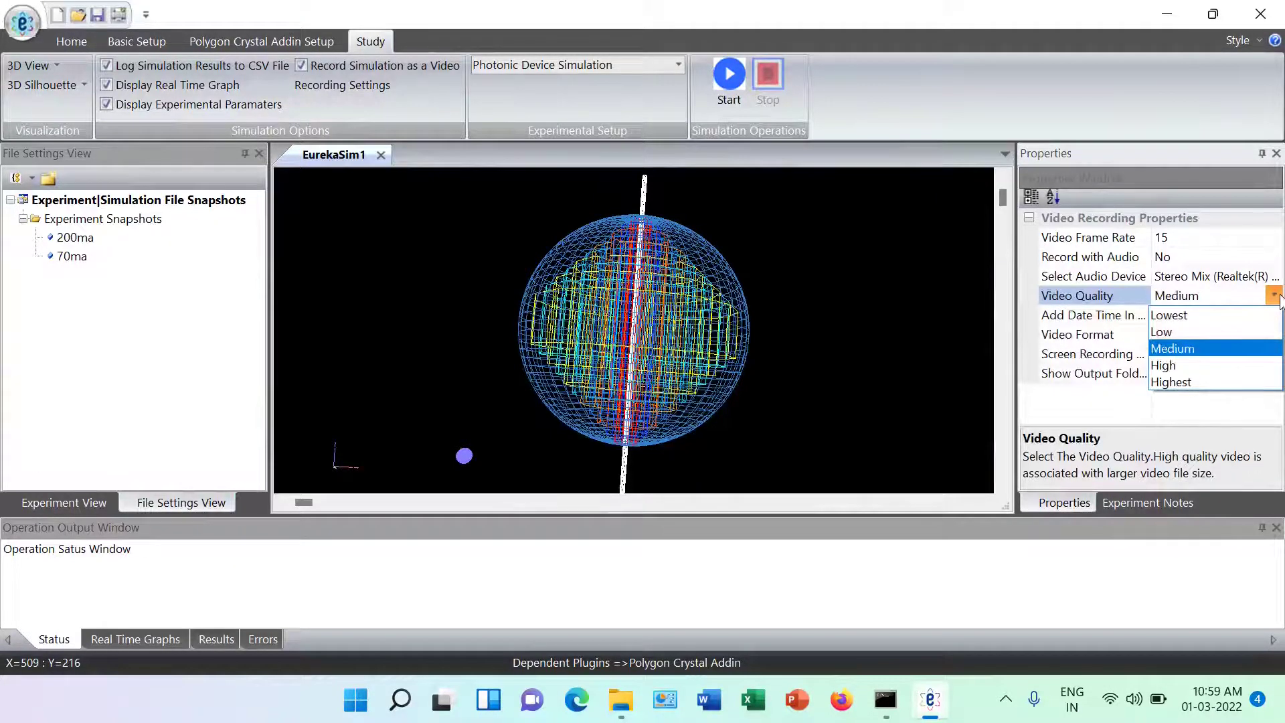
click(1275, 295)
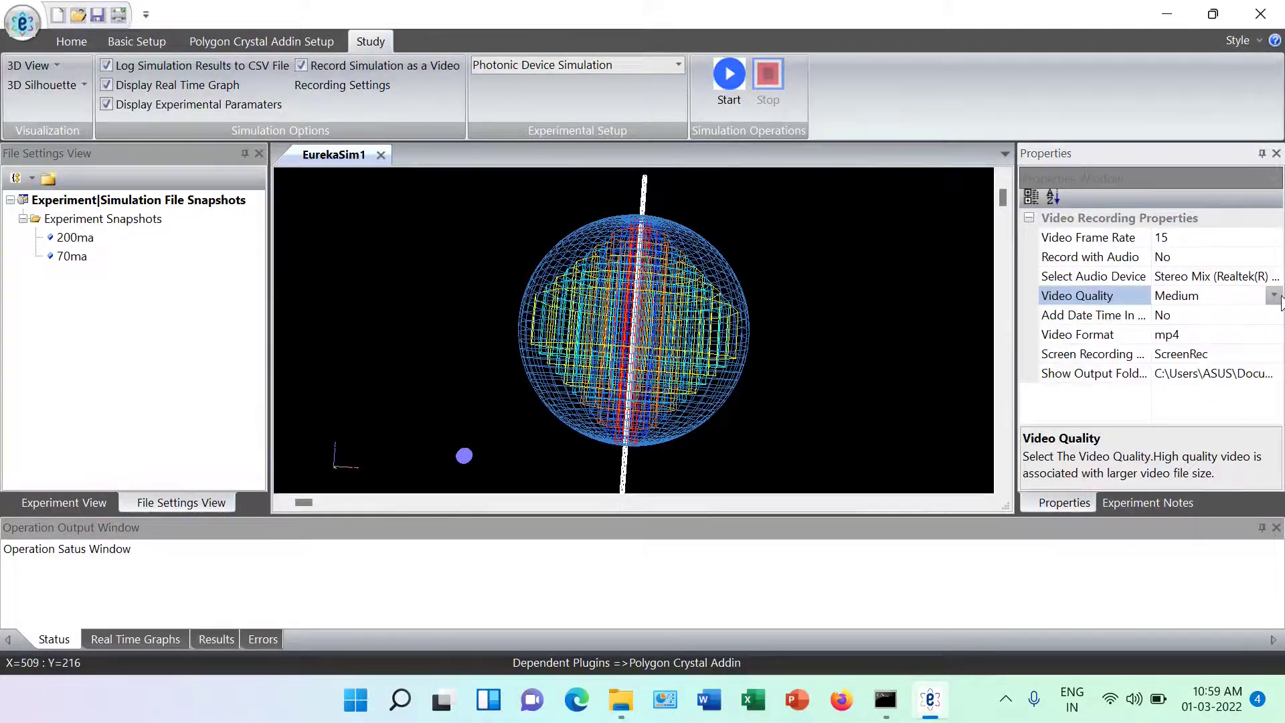
click(1236, 323)
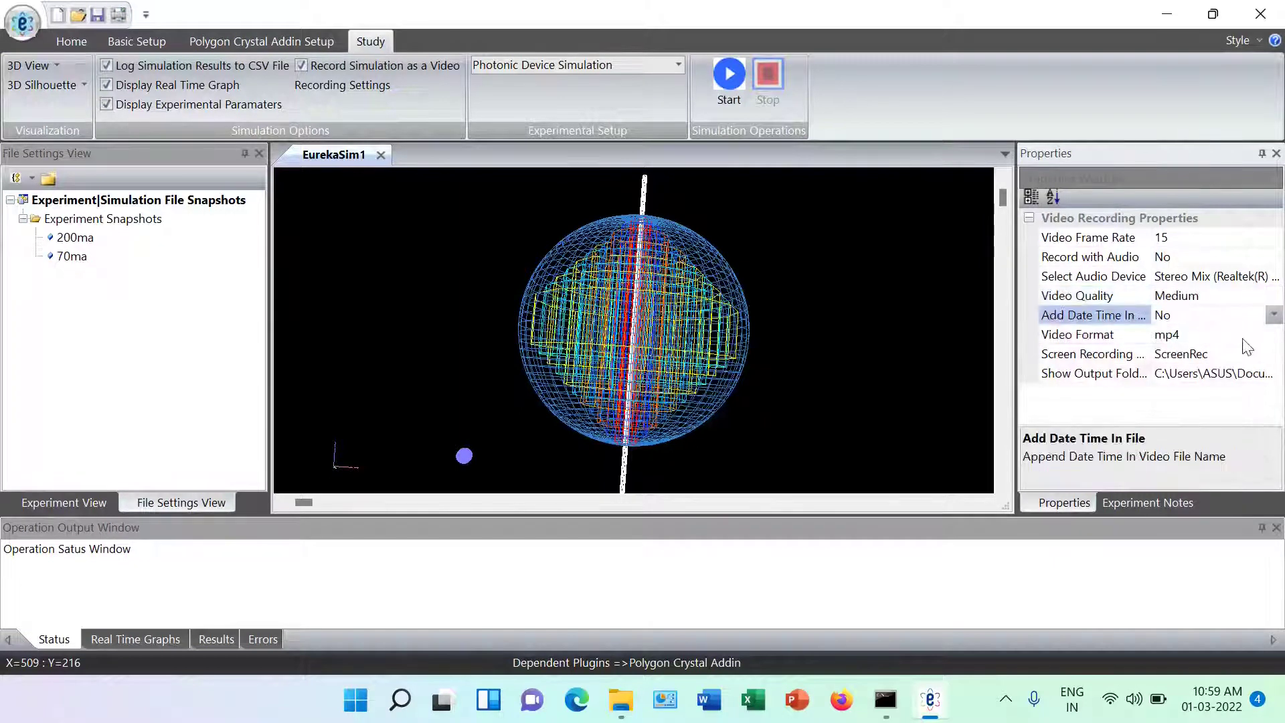
click(1243, 340)
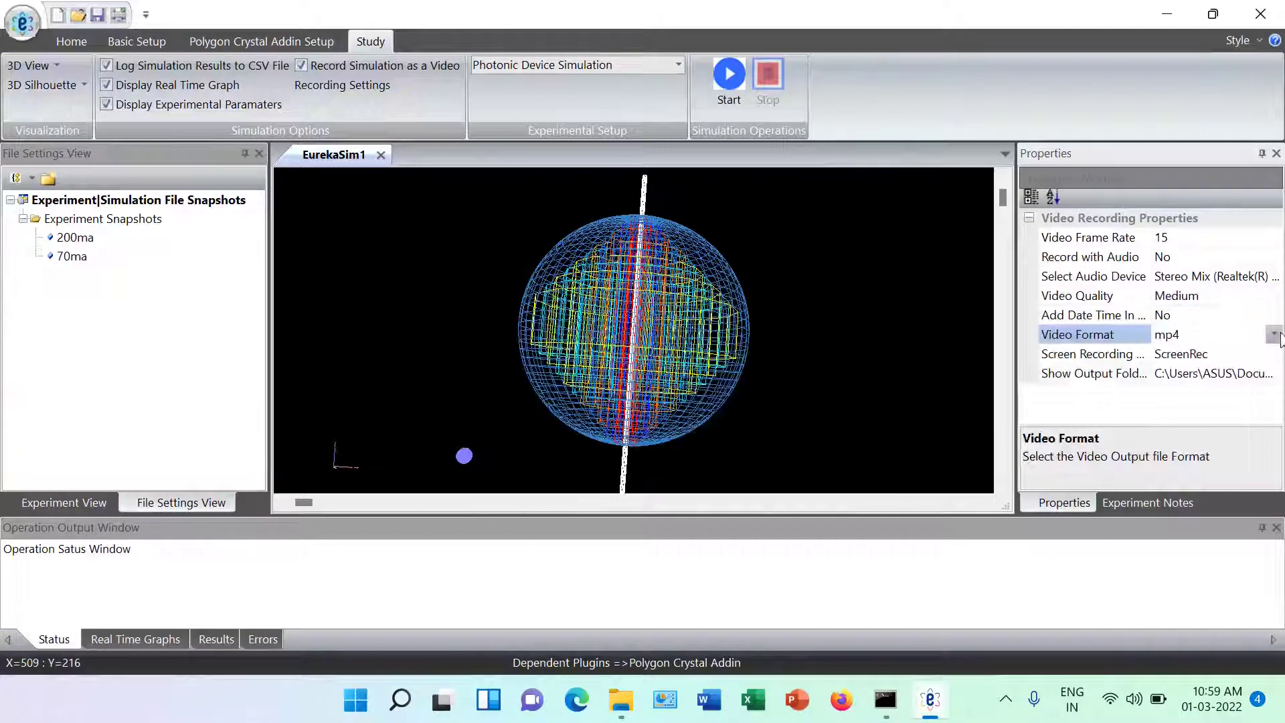
click(1207, 317)
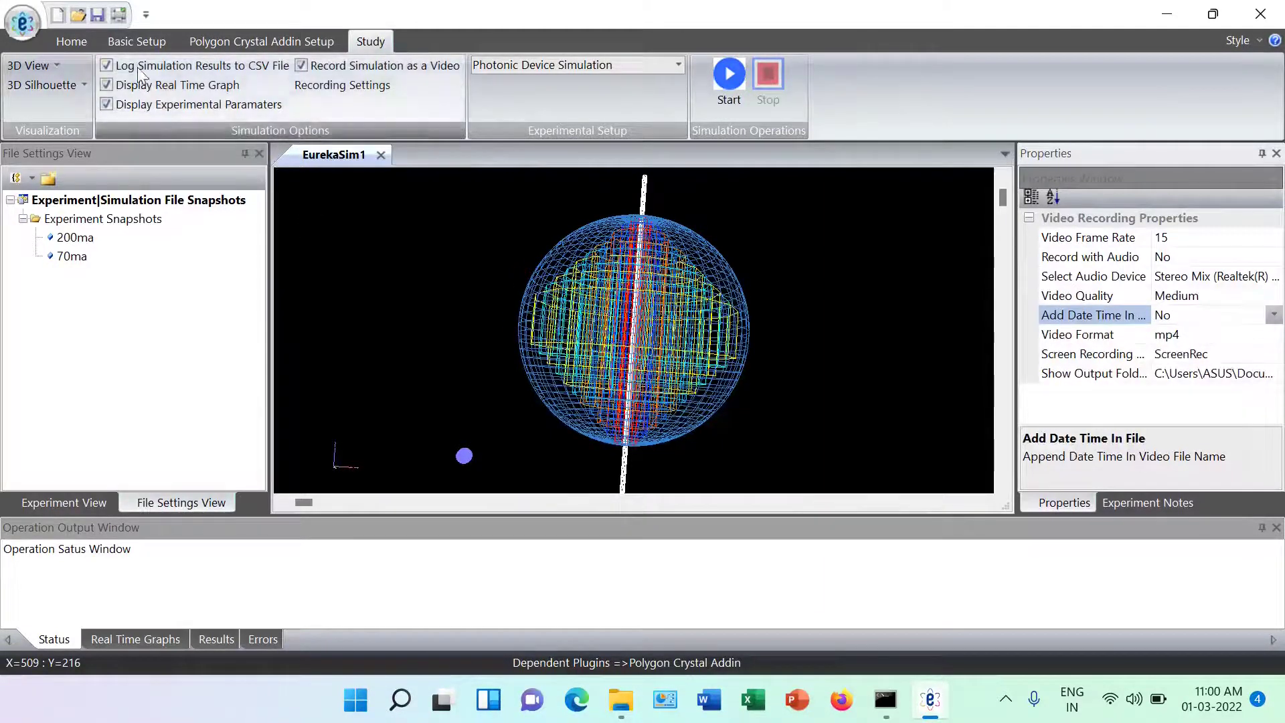
Step: Review the macro and script manager, including the script selection list and the script editing area, and leave it without adding a script
click(138, 41)
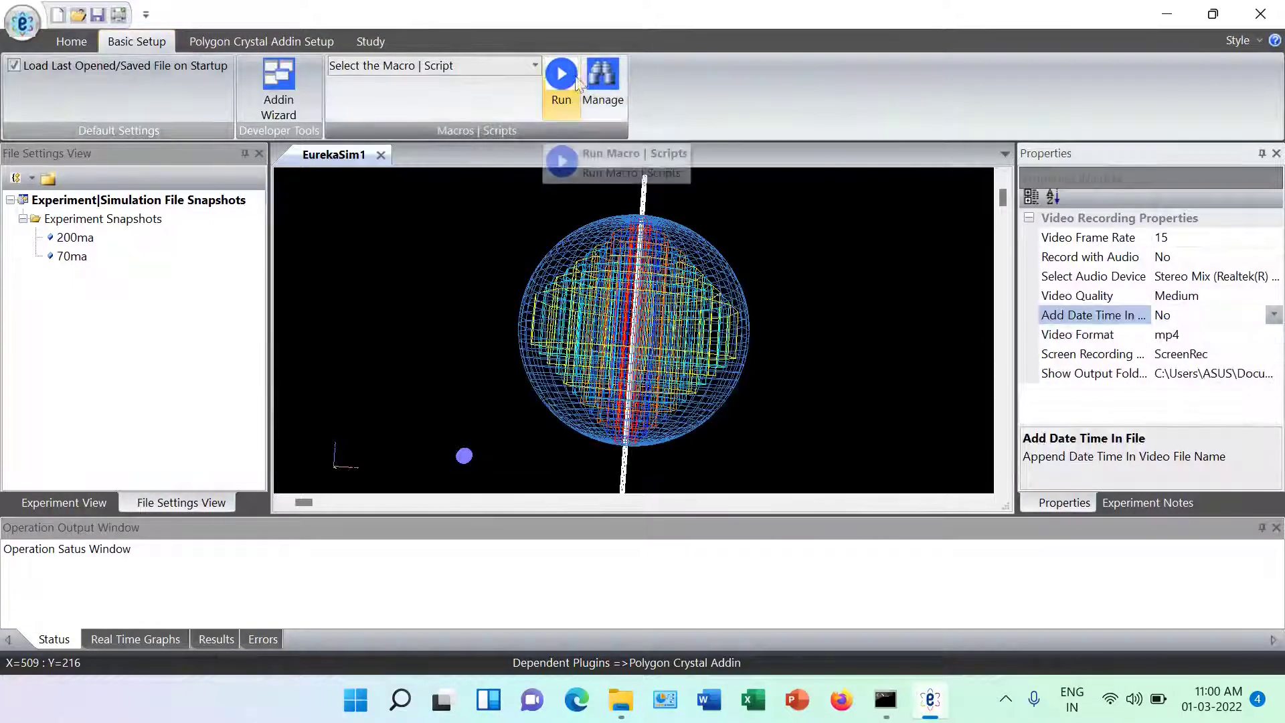
click(602, 80)
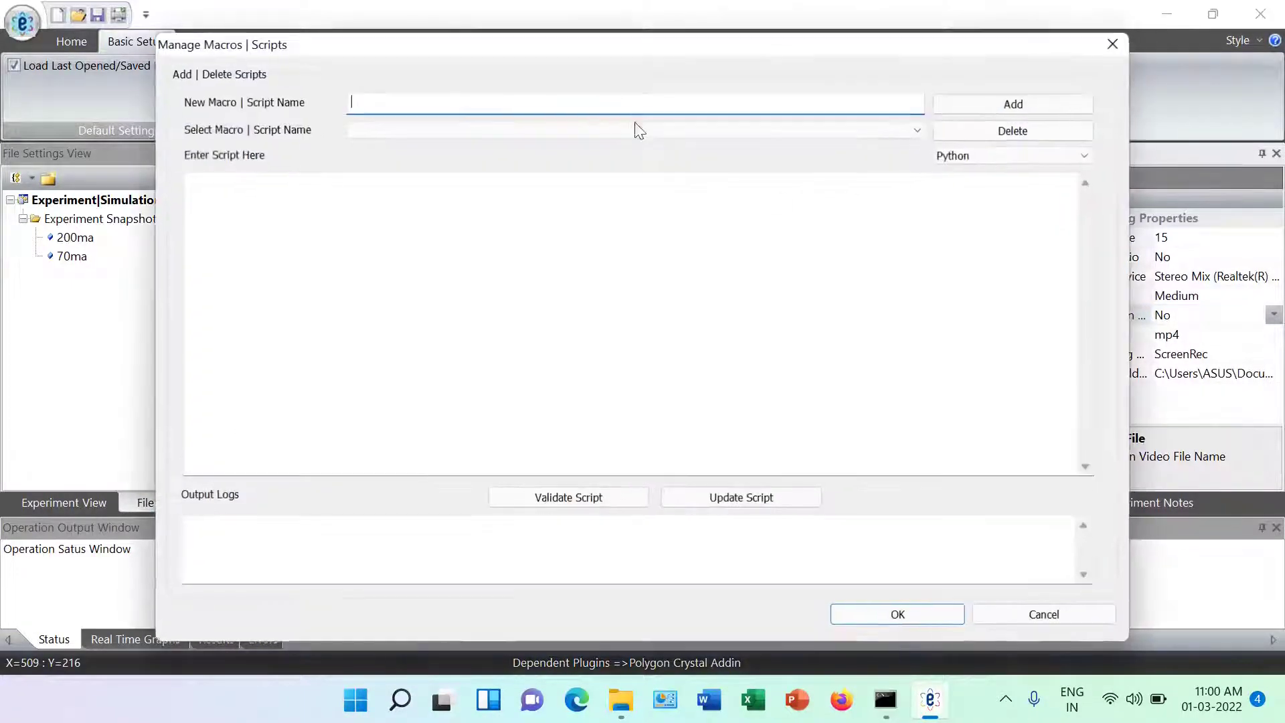
click(918, 130)
click(921, 131)
click(422, 321)
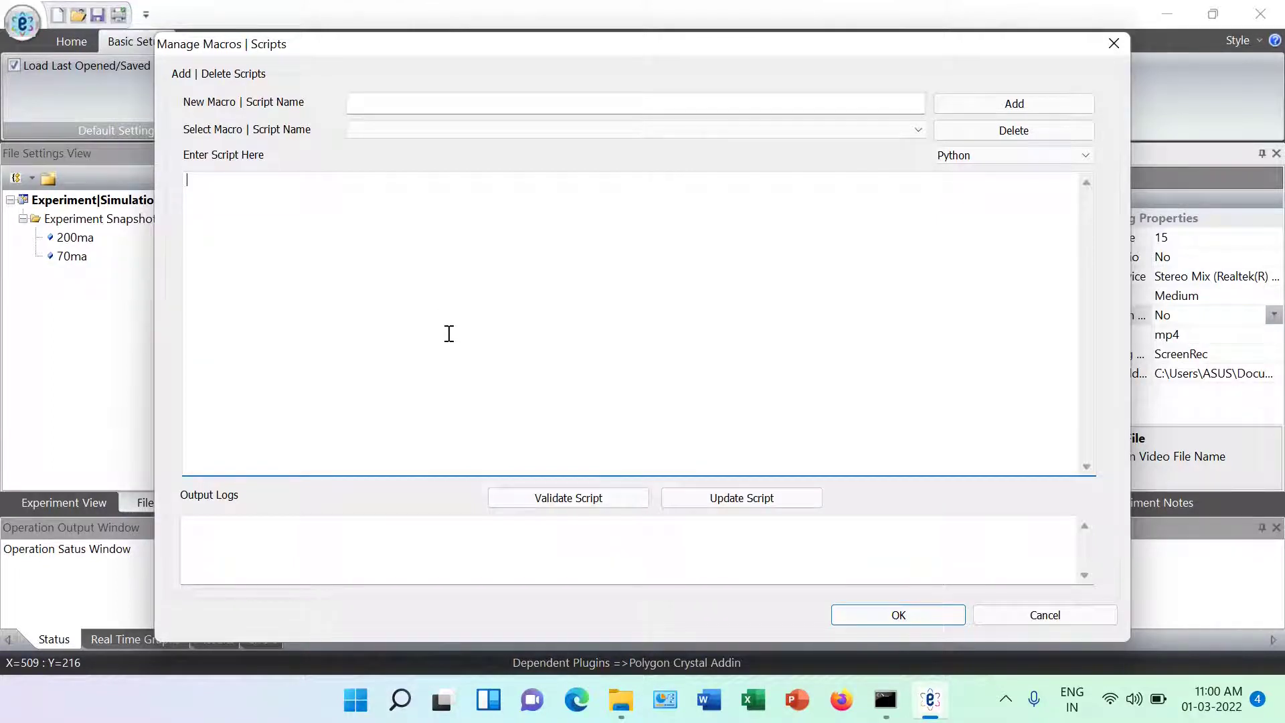
click(1030, 616)
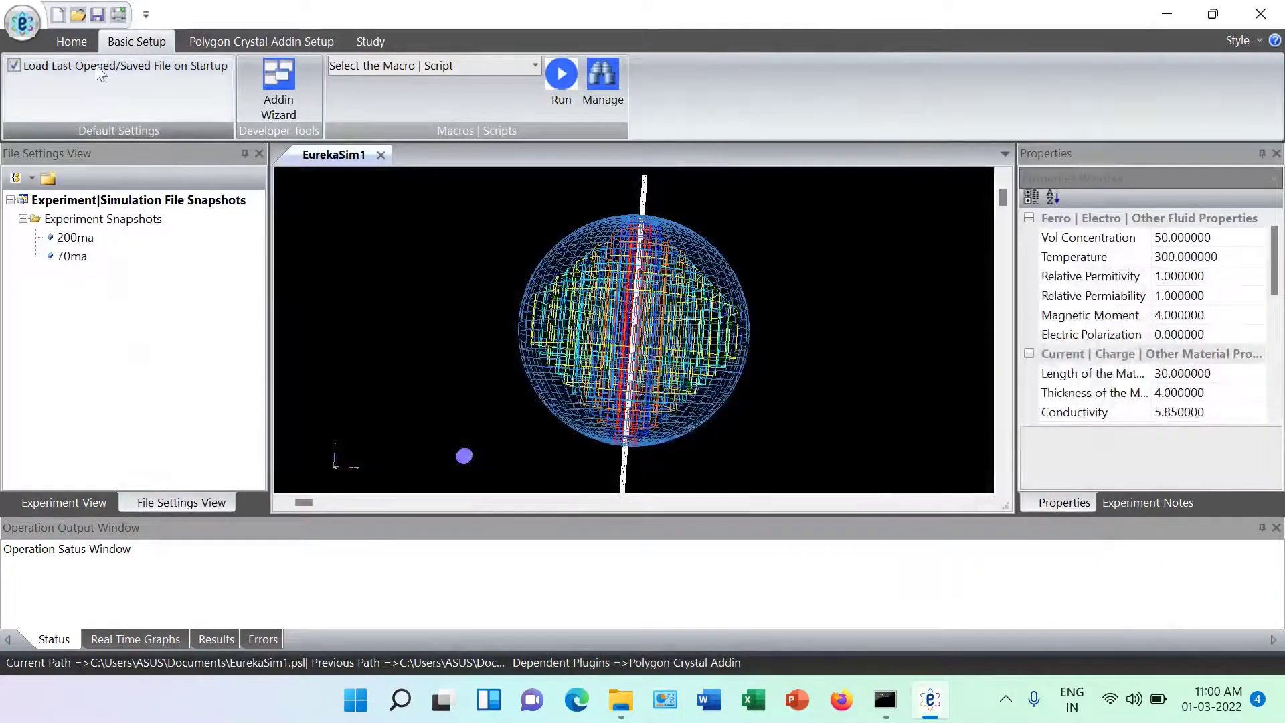
Step: Review which addins are set to load in the application's Addin Settings, then close them without changes
click(78, 44)
click(21, 25)
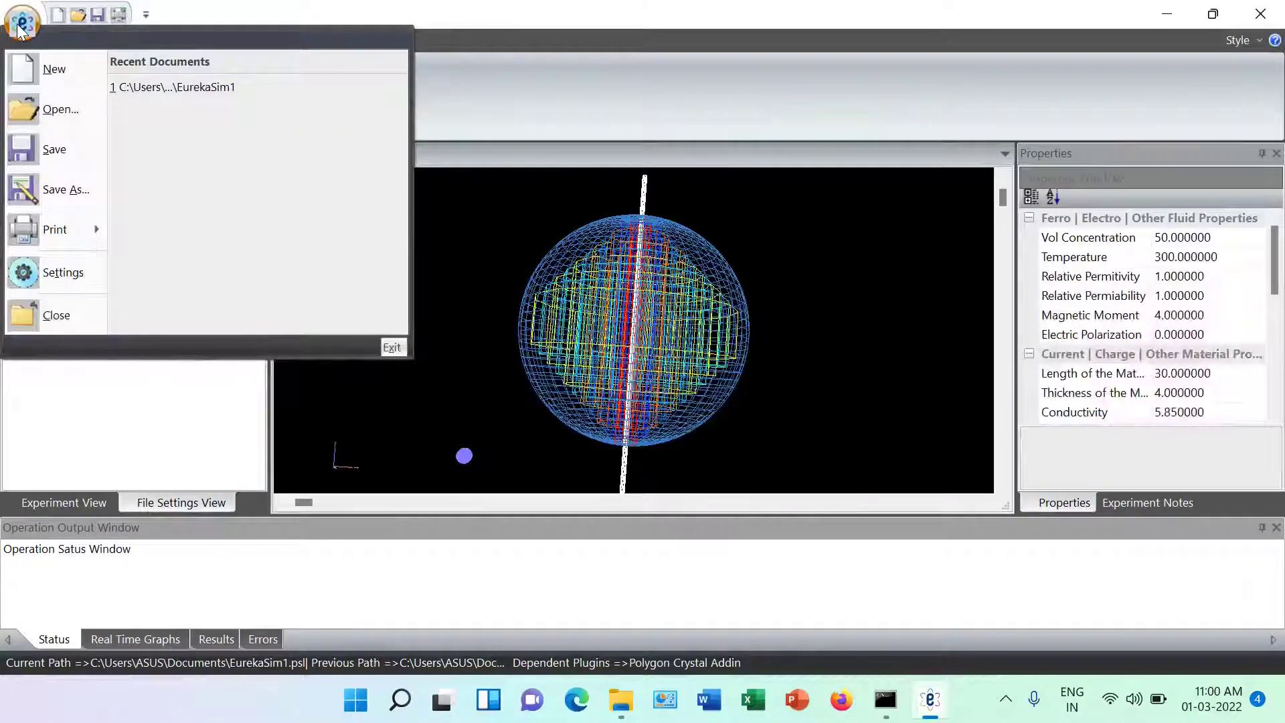
click(68, 271)
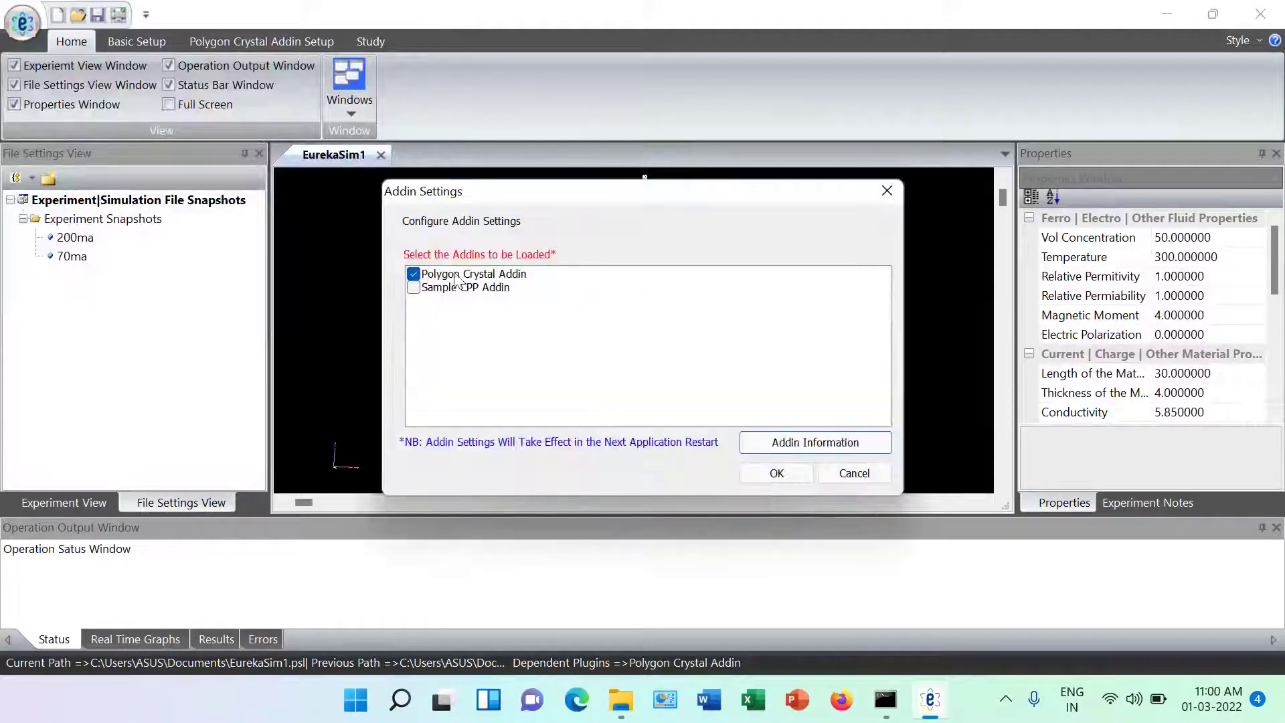
click(862, 472)
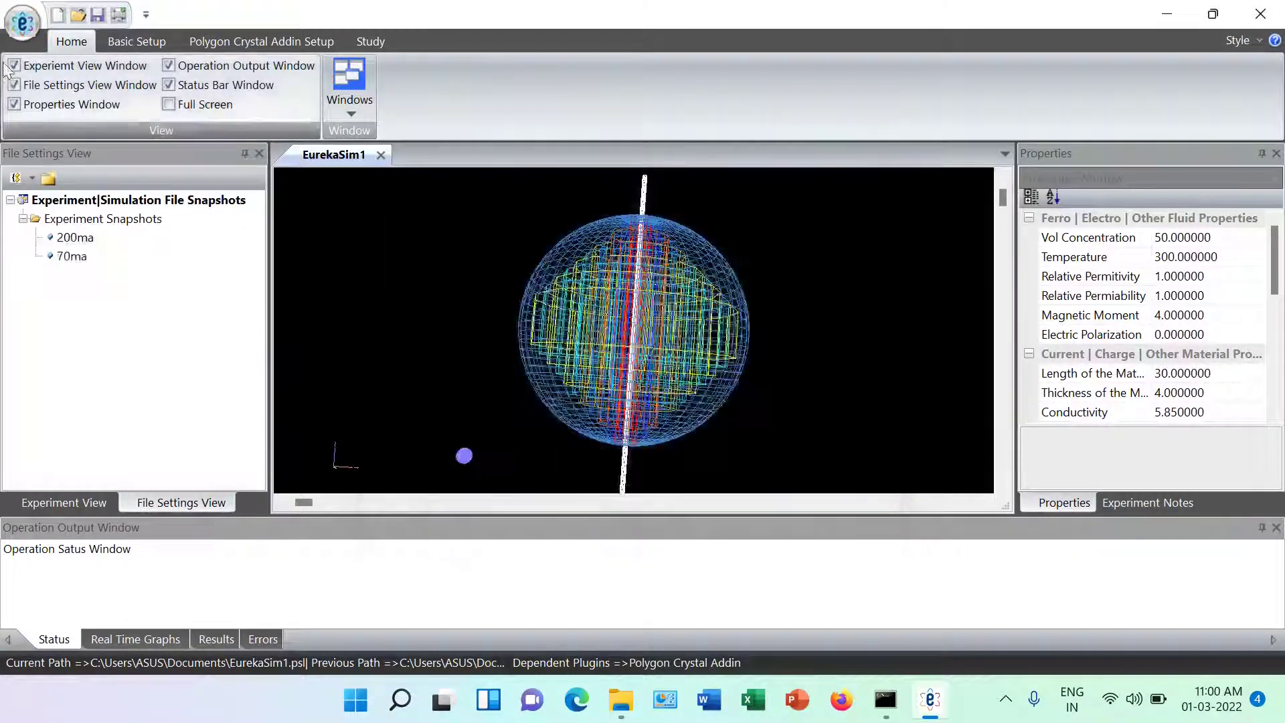
Step: Show the Real Time Graphs output and check the editing options offered for the 3D model view
click(17, 35)
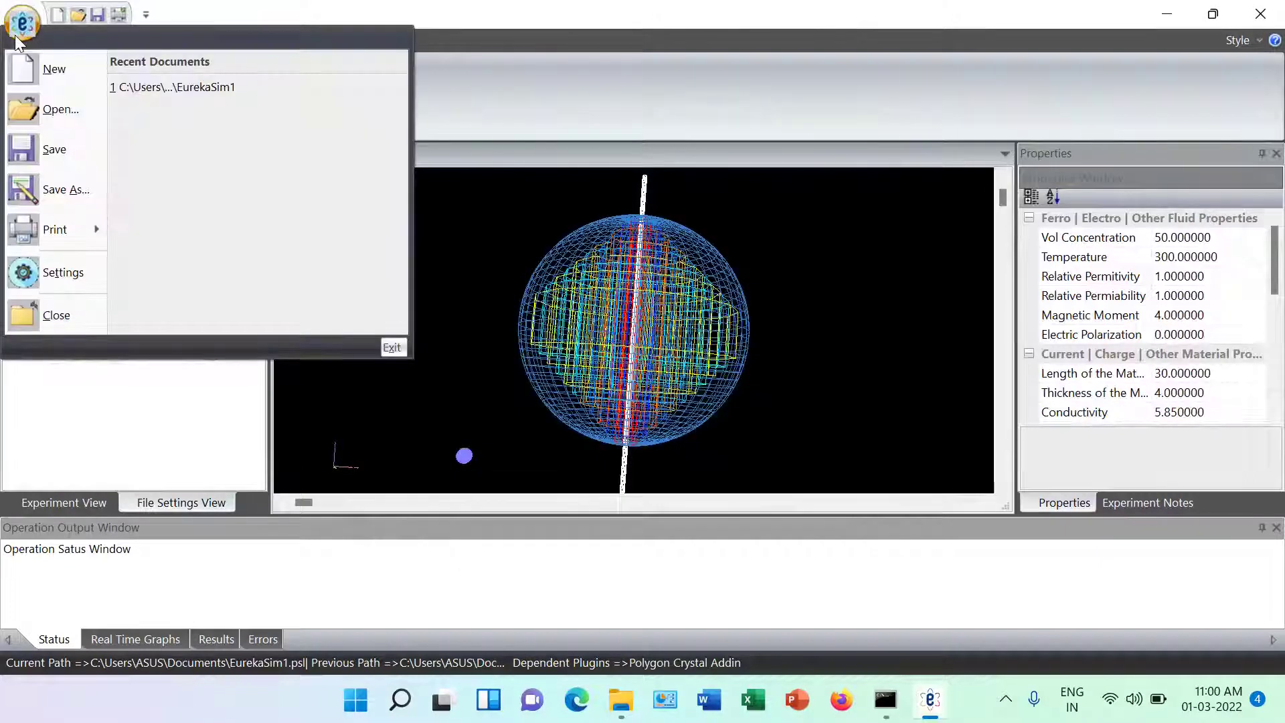
click(164, 639)
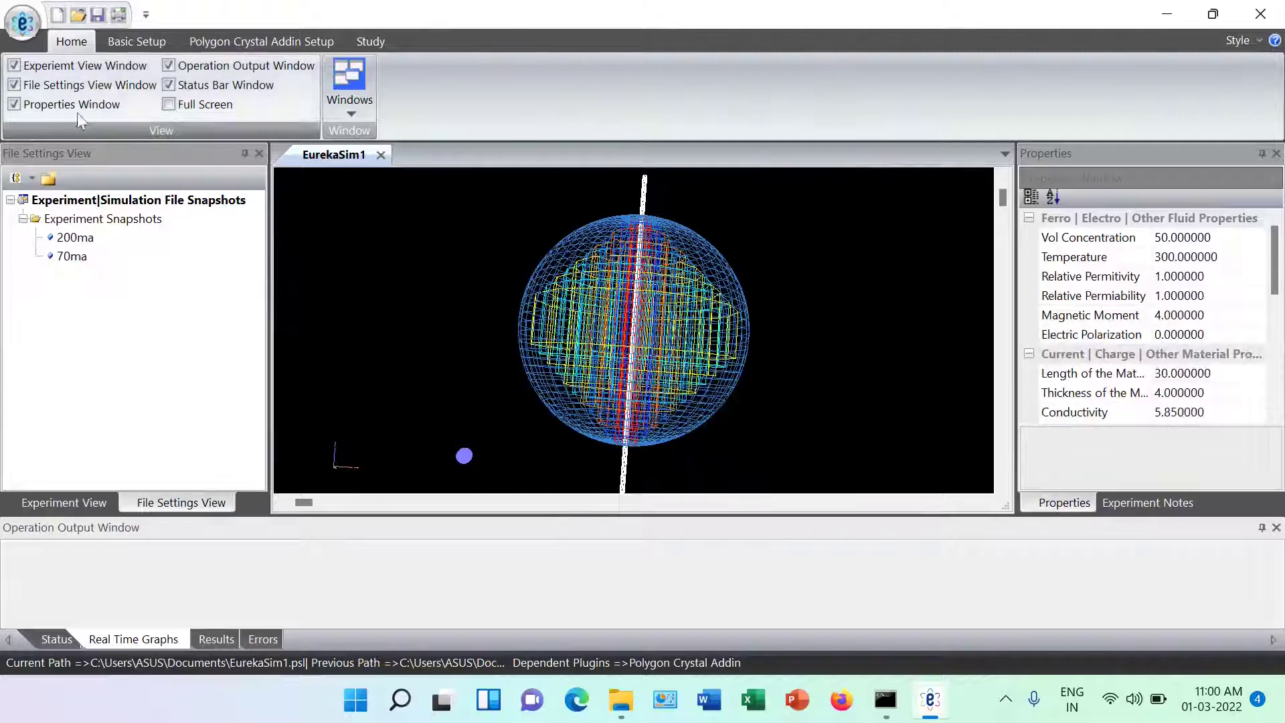
right_click(493, 263)
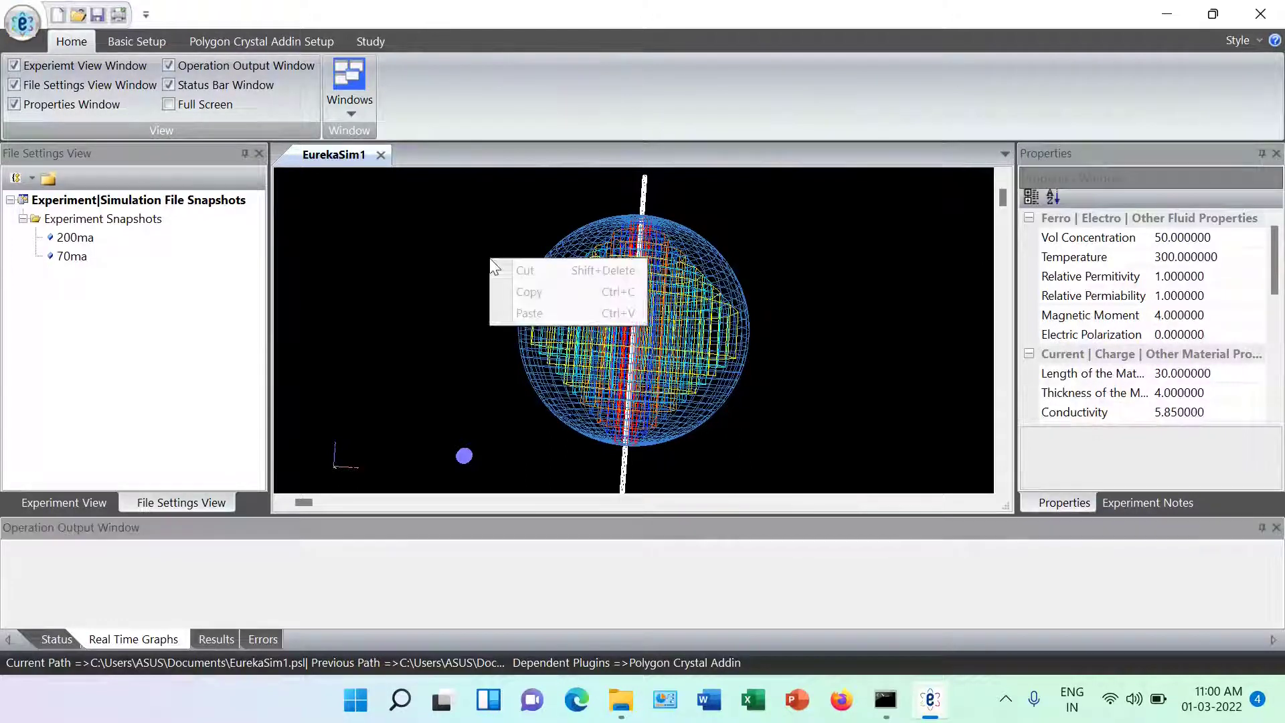